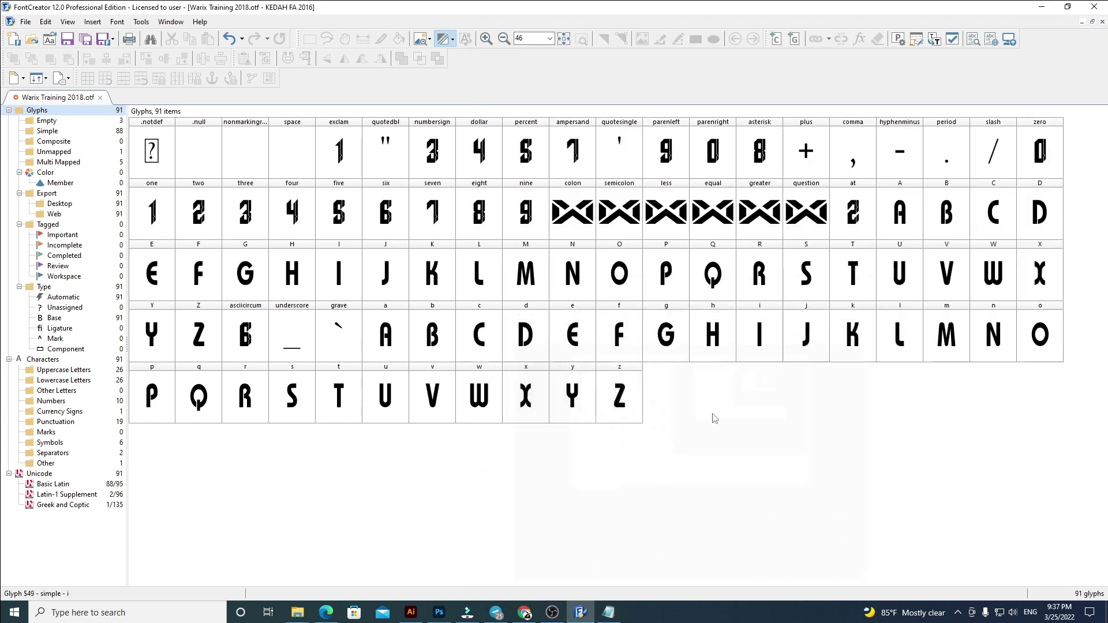
Step: In Illustrator, move the Atalanta 2020 title just above the letters, deselect, and return to FontCreator
click(411, 611)
drag(613, 352, 342, 470)
scroll(398, 182, down, 1)
drag(458, 185, 430, 222)
key(ctrl+minus)
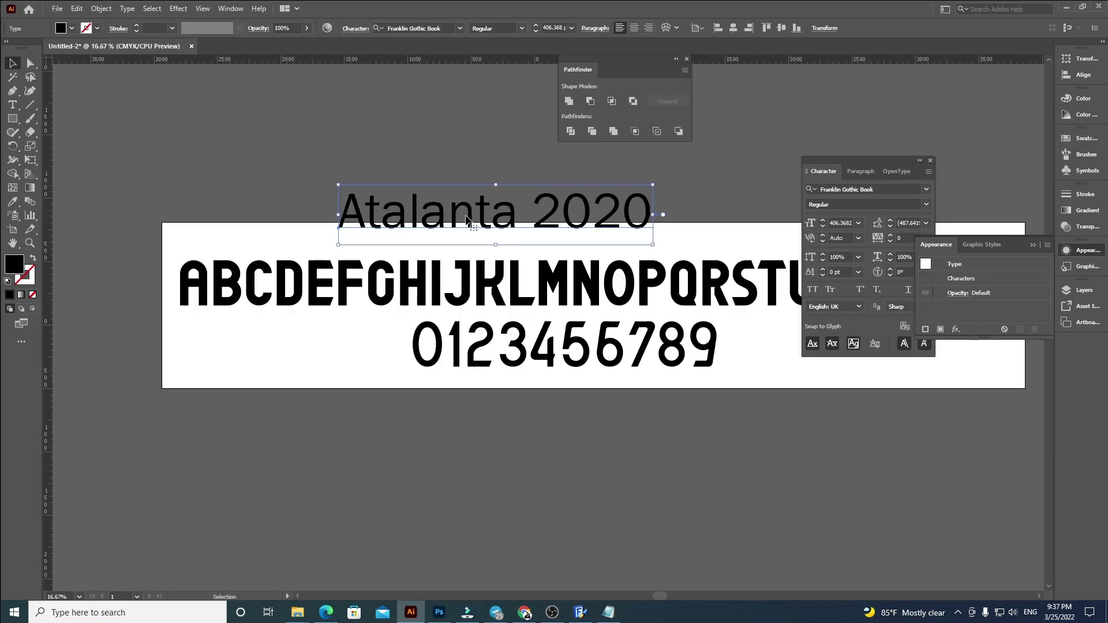
triple_click(429, 224)
key(ctrl+c)
click(12, 63)
click(584, 543)
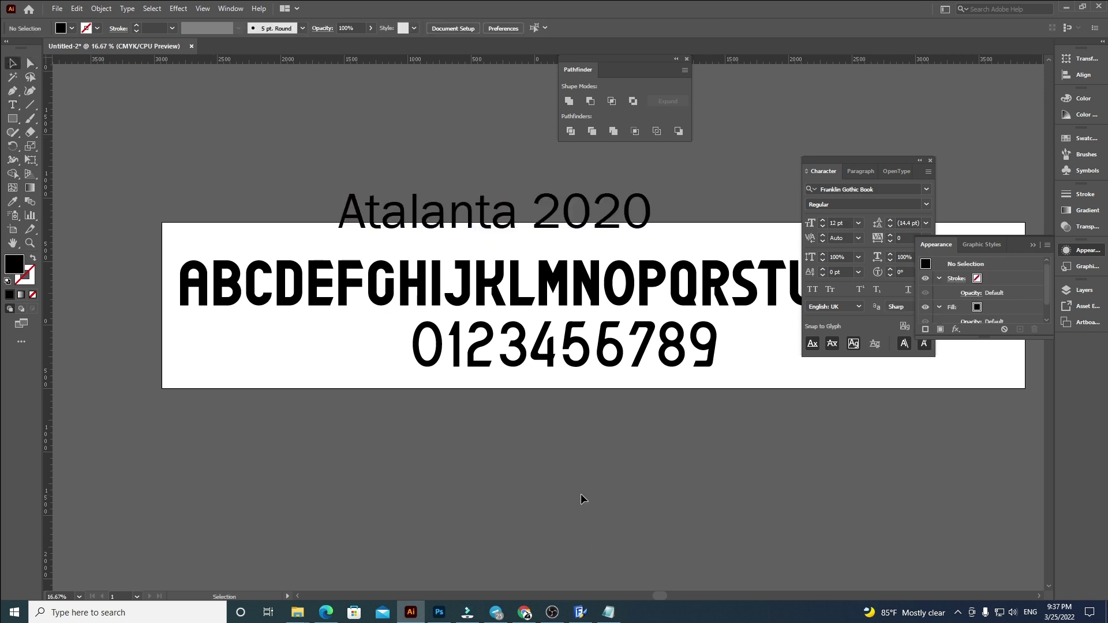
click(580, 612)
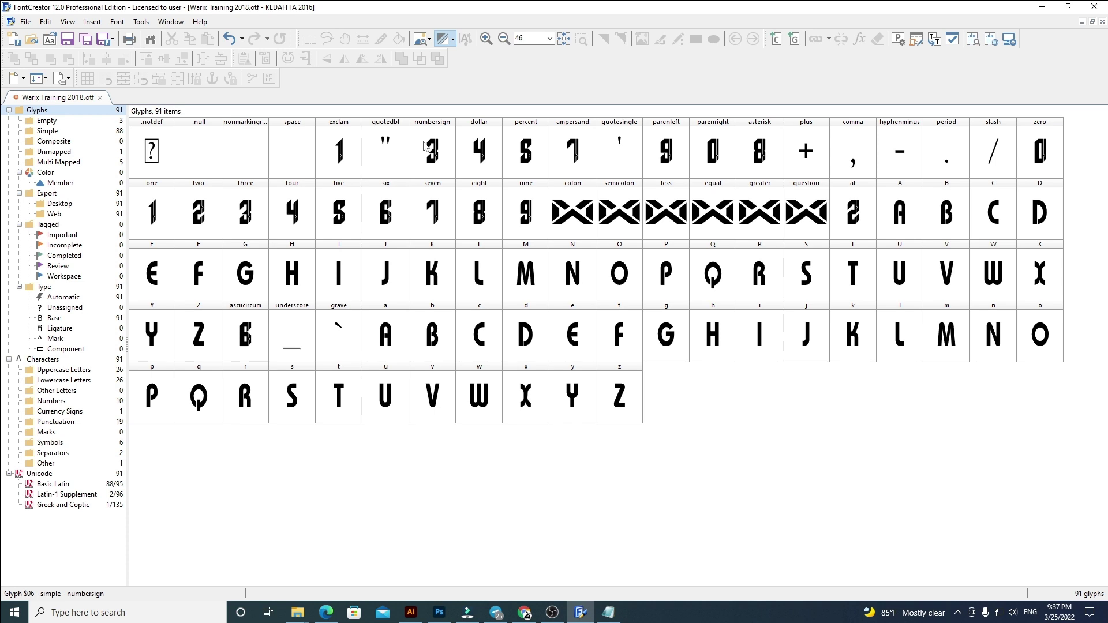
Step: Change the font family name from KEDAH FA 2016 to 'Atalanta FC 2020' in Font Properties
click(117, 21)
key(Escape)
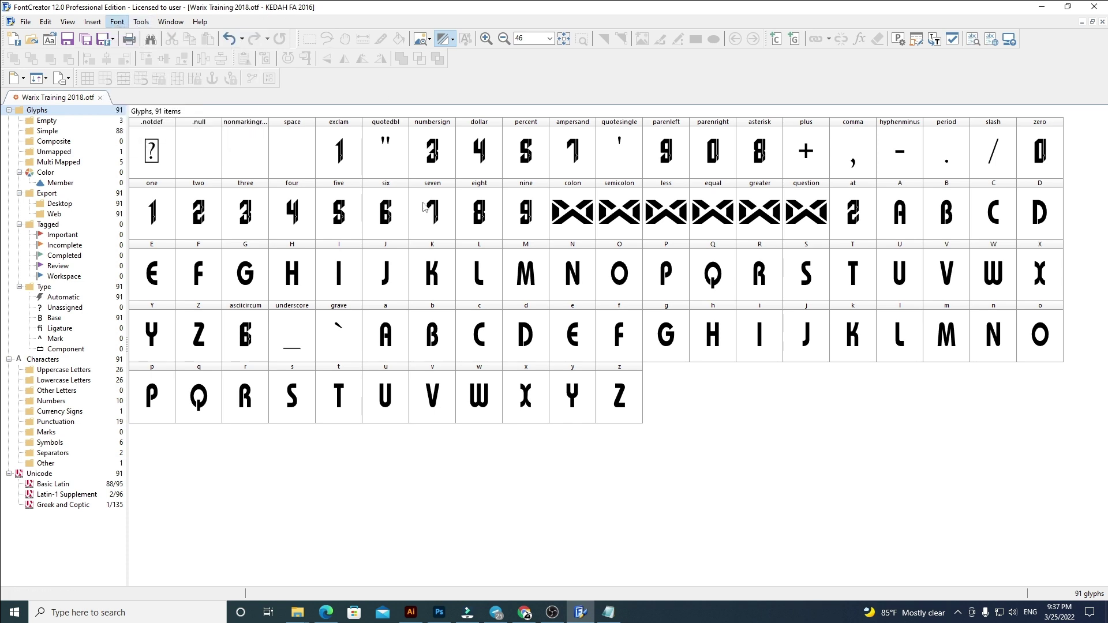
drag(570, 195, 409, 191)
key(ctrl+v)
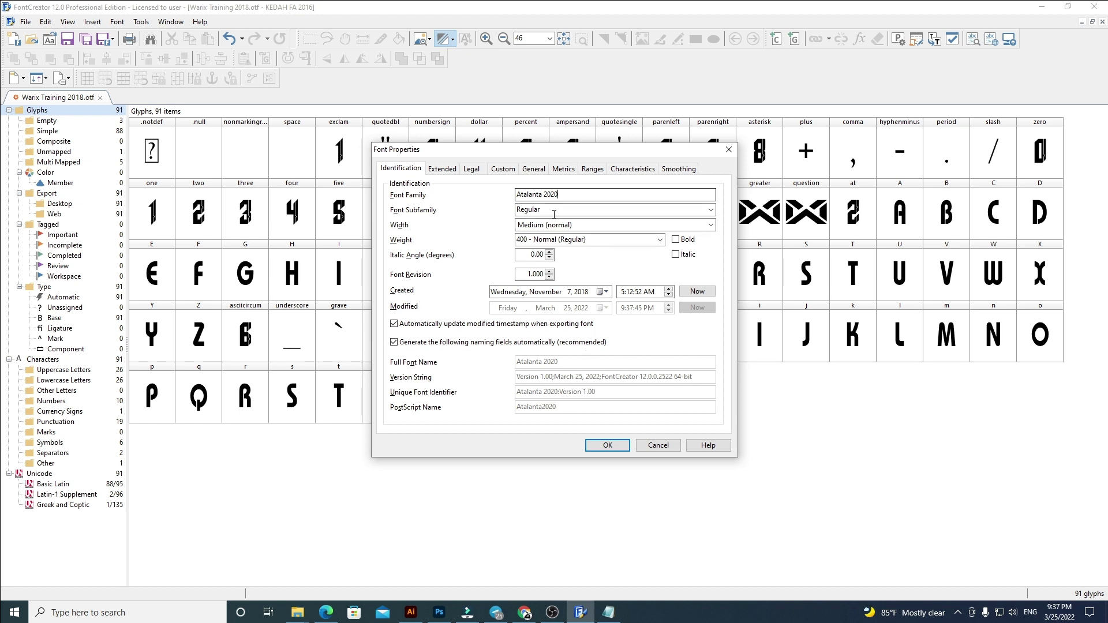
click(543, 195)
text(FC)
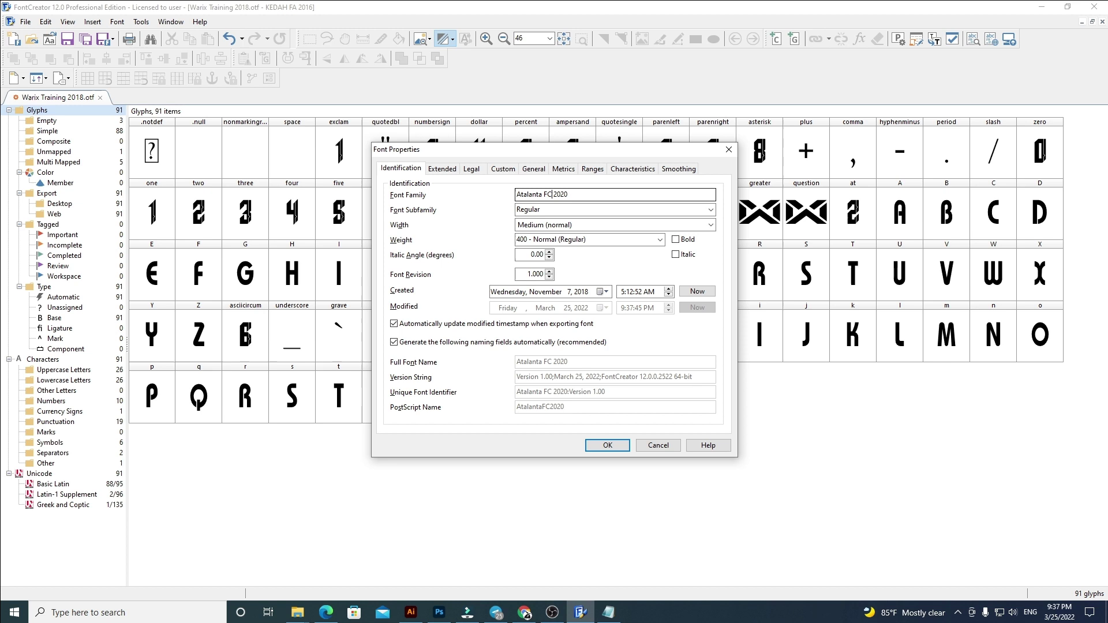
click(612, 444)
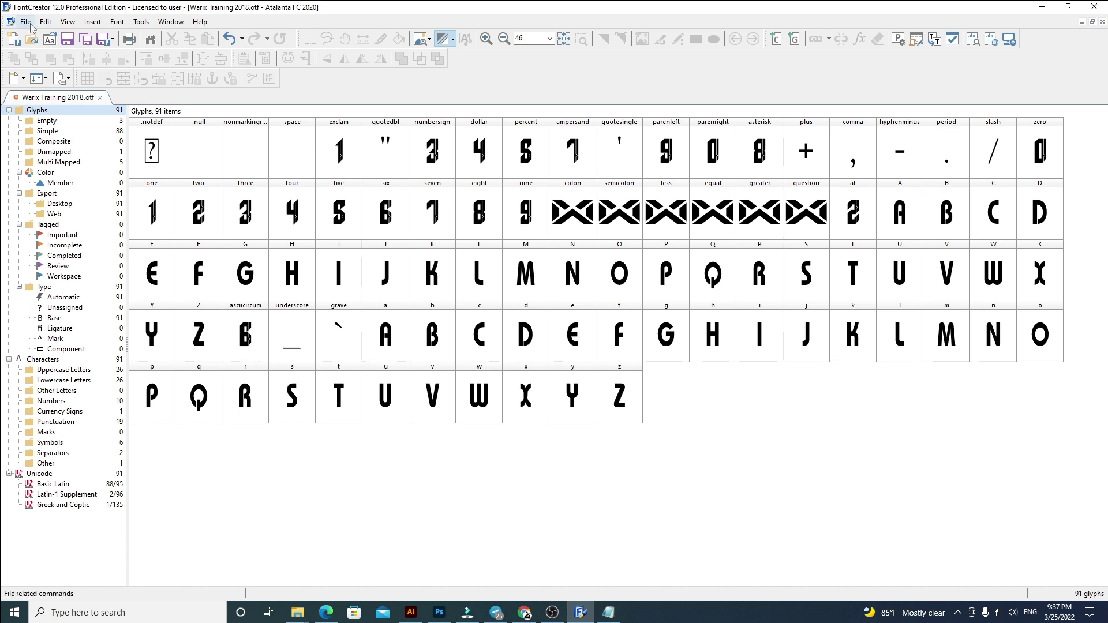
Step: Delete glyph A's old outline, then select the new letter outlines on Illustrator's artboard
double_click(903, 202)
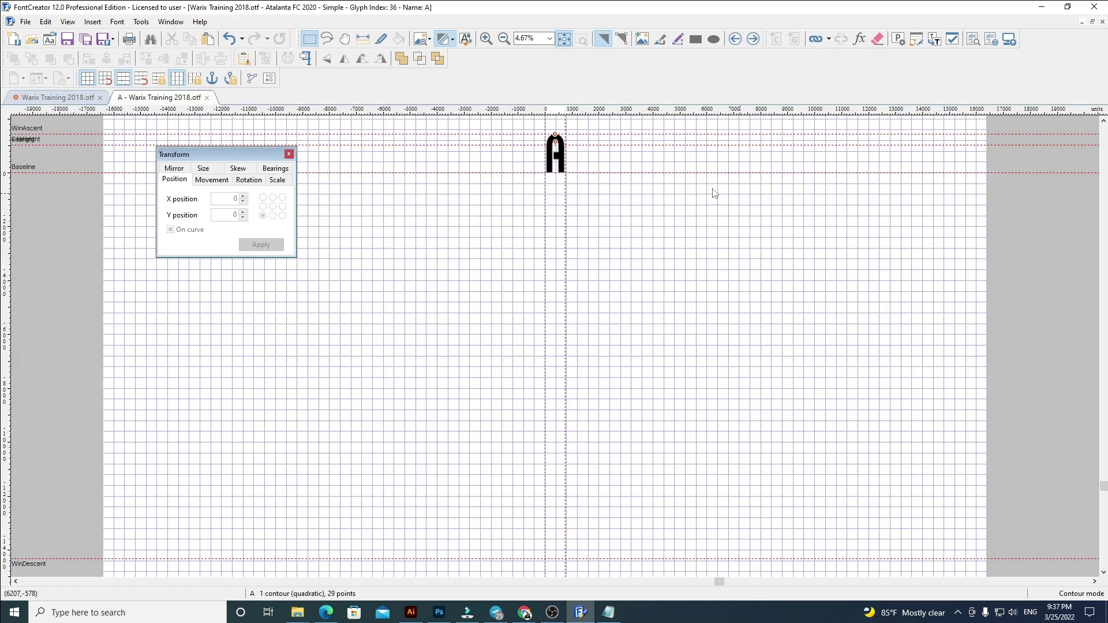
drag(807, 296, 685, 359)
key(ctrl+a)
key(Delete)
click(414, 613)
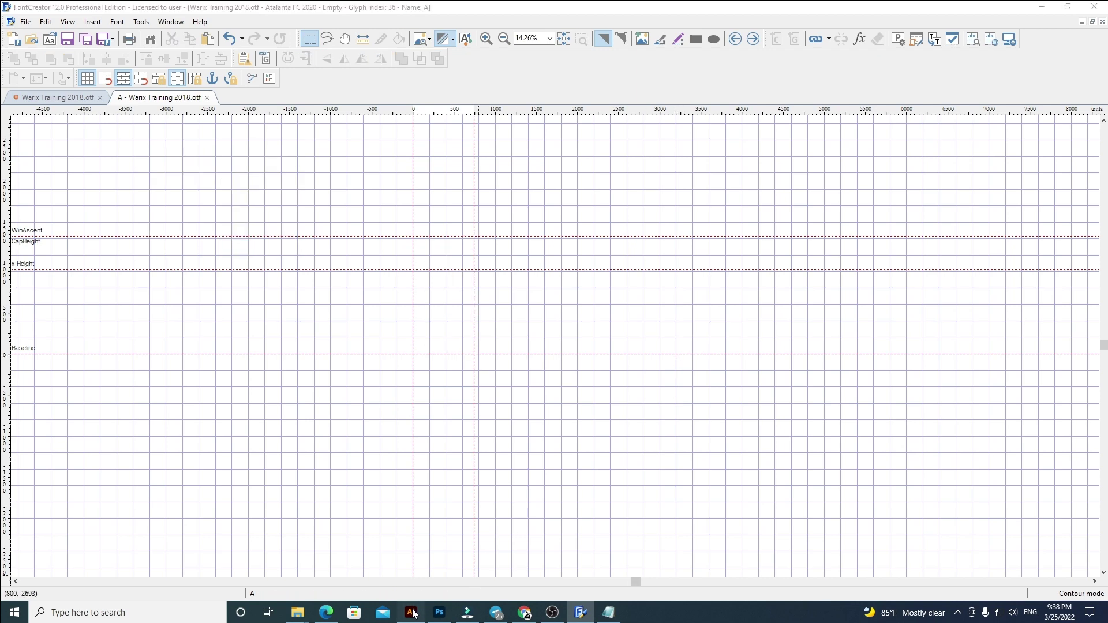
drag(263, 253, 642, 310)
Step: Move the Atalanta 2020 title higher and copy the A–O letter outlines for FontCreator
click(687, 342)
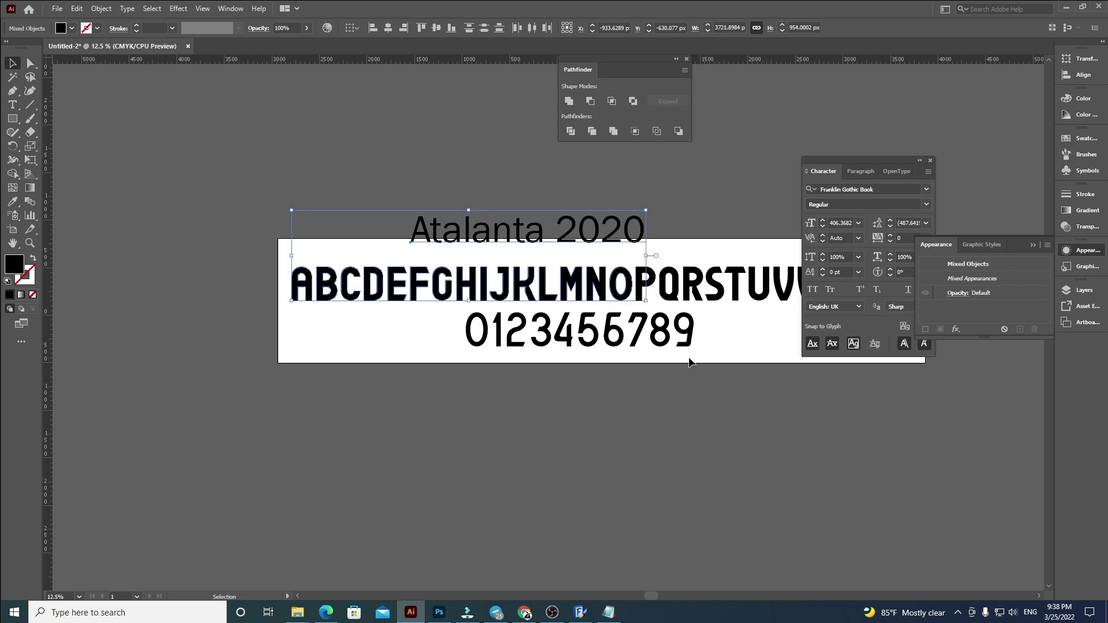
drag(539, 230, 539, 186)
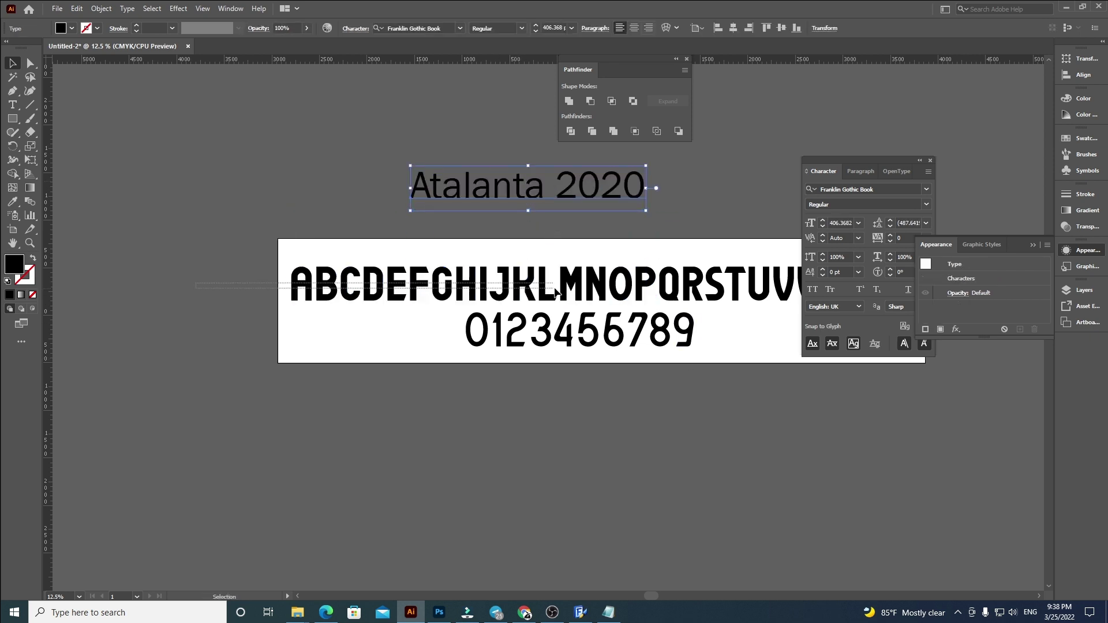
click(624, 297)
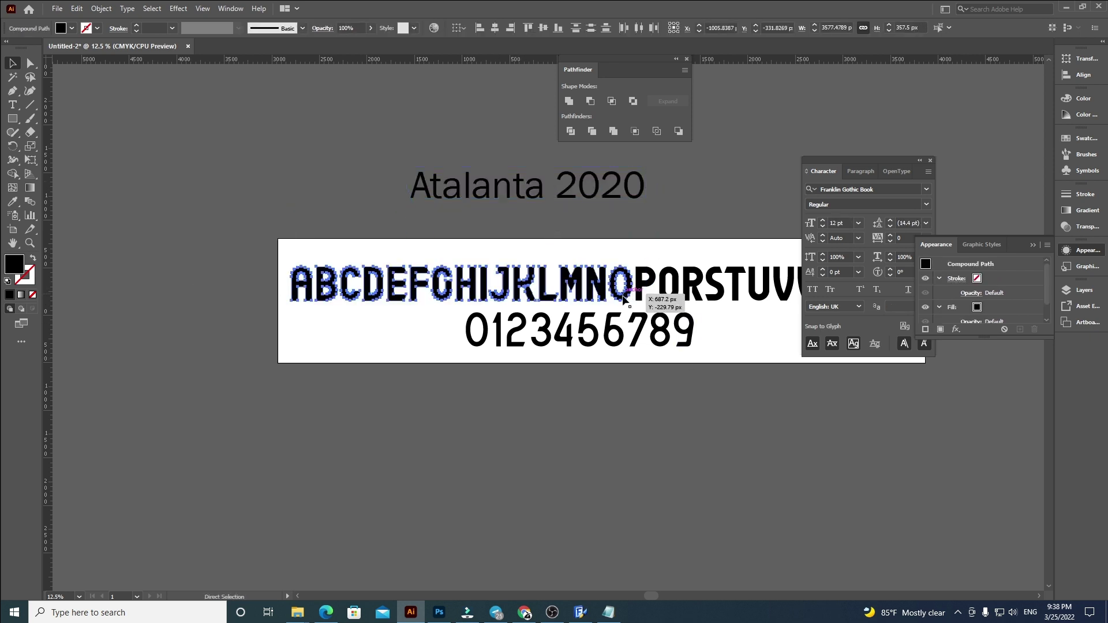
key(v)
click(593, 436)
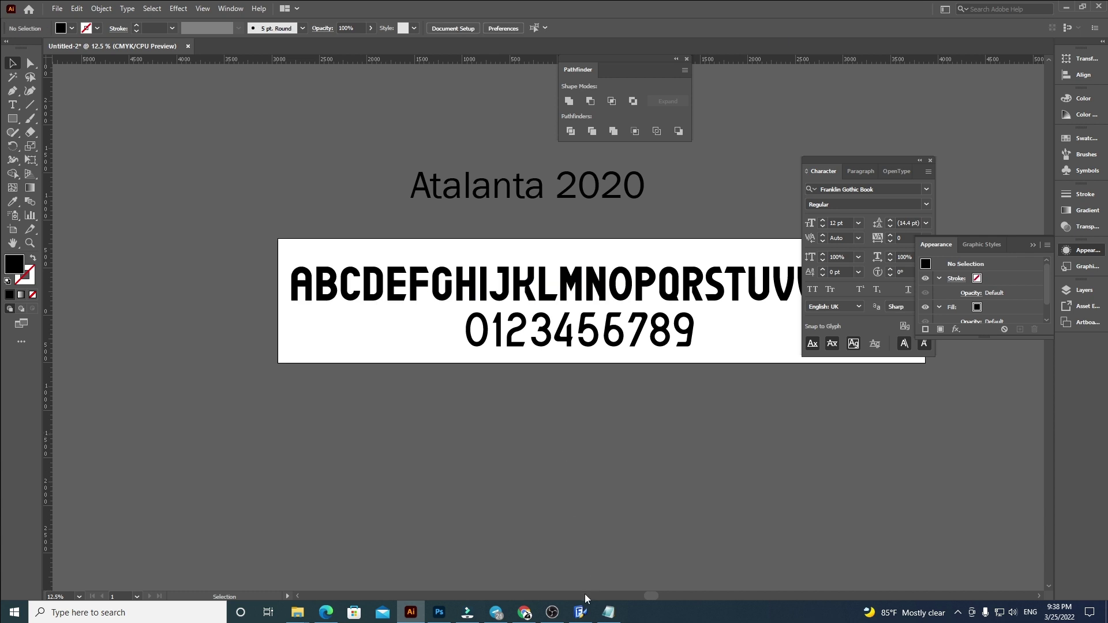
click(580, 612)
Step: Paste the letter outlines into glyph A and position them at Y 0, X 60
key(ctrl+v)
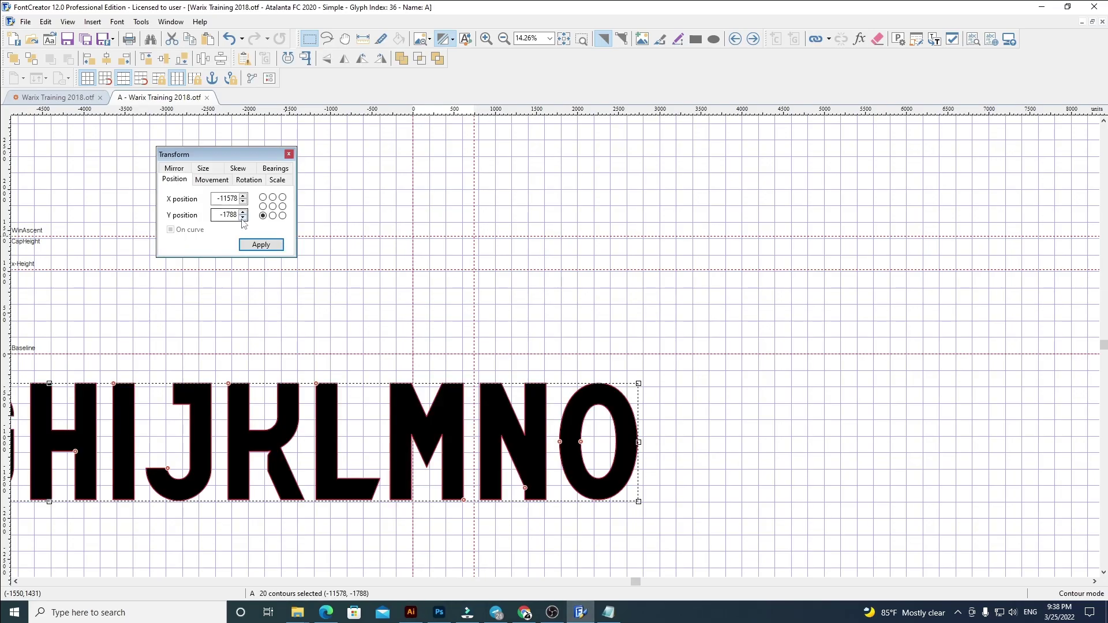
text(0)
key(Return)
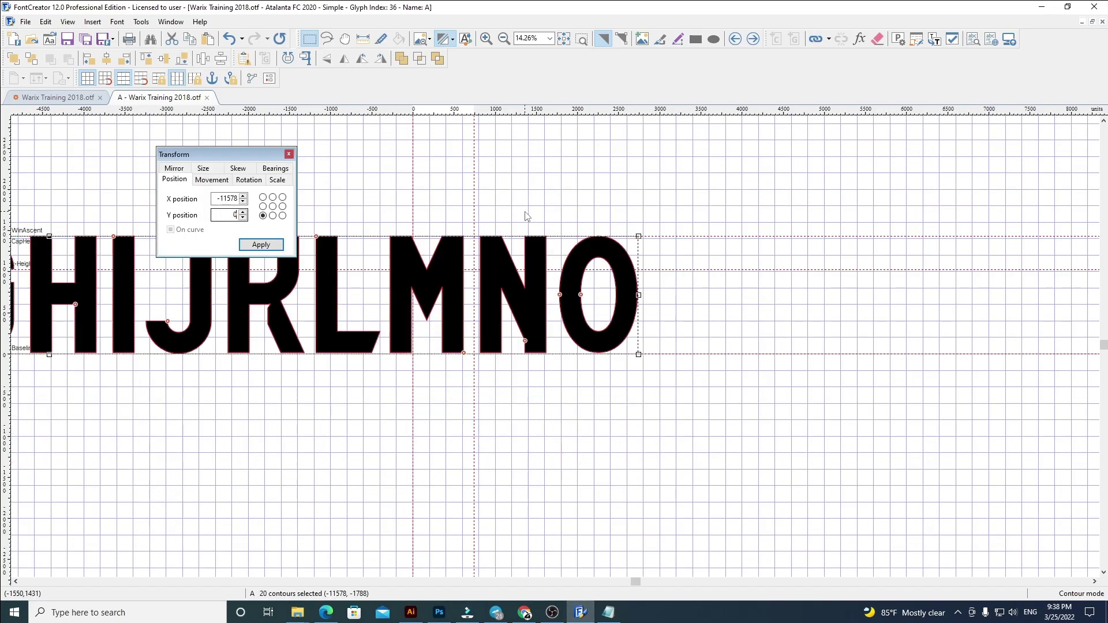
double_click(212, 200)
text(60)
key(Return)
Step: Widen glyph A's advance width to fit and delete the extra letters B–O
click(651, 214)
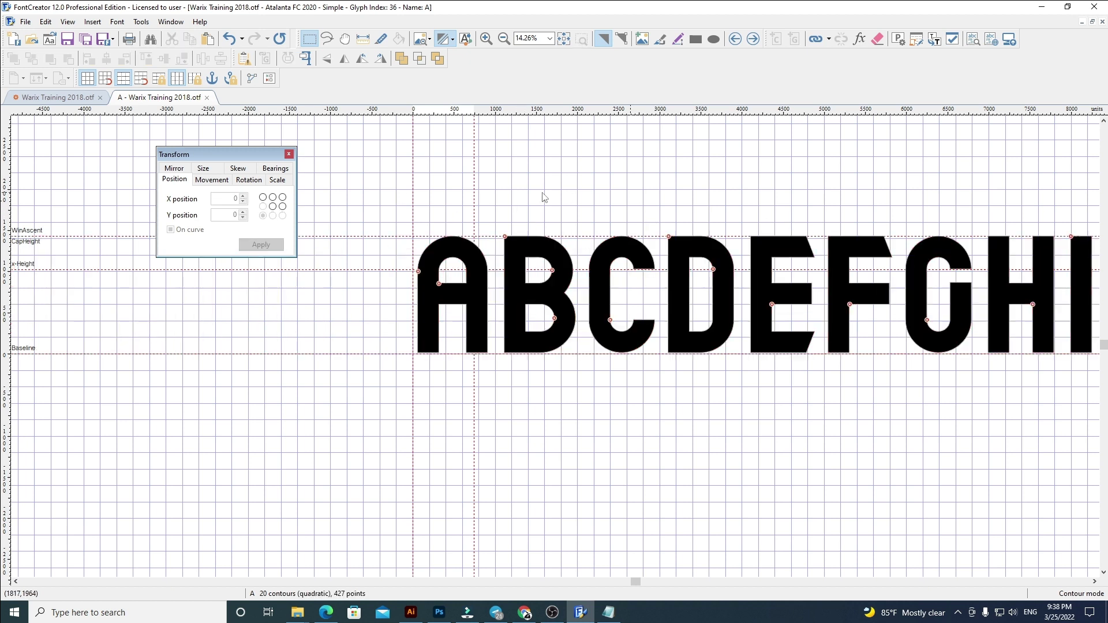
drag(474, 202, 492, 224)
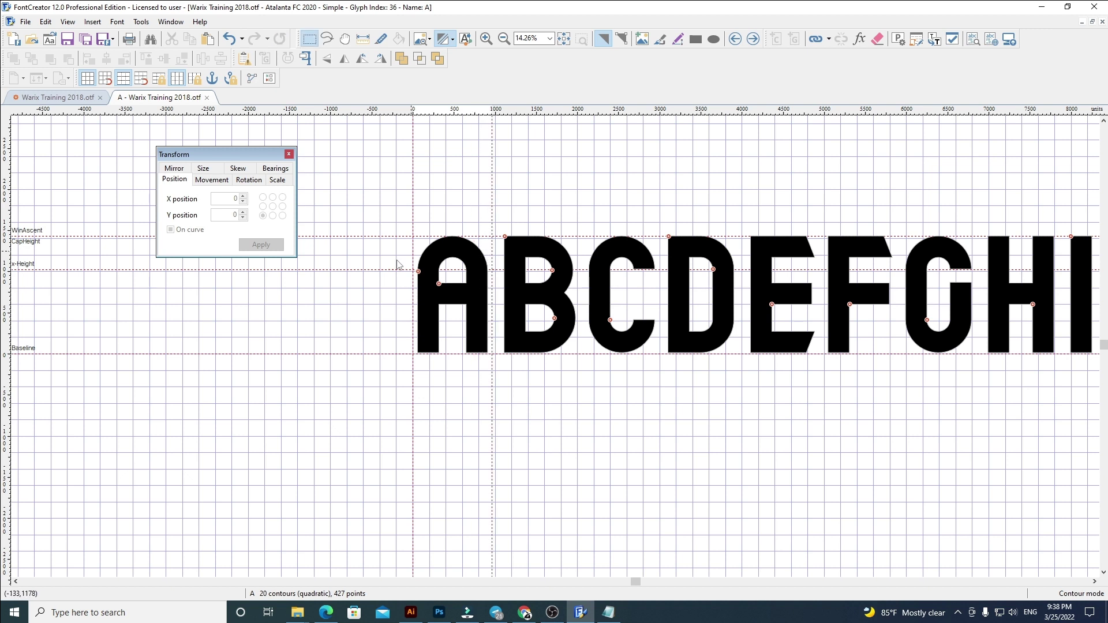
scroll(799, 445, down, 2)
drag(837, 448, 557, 526)
drag(959, 496, 162, 309)
key(Delete)
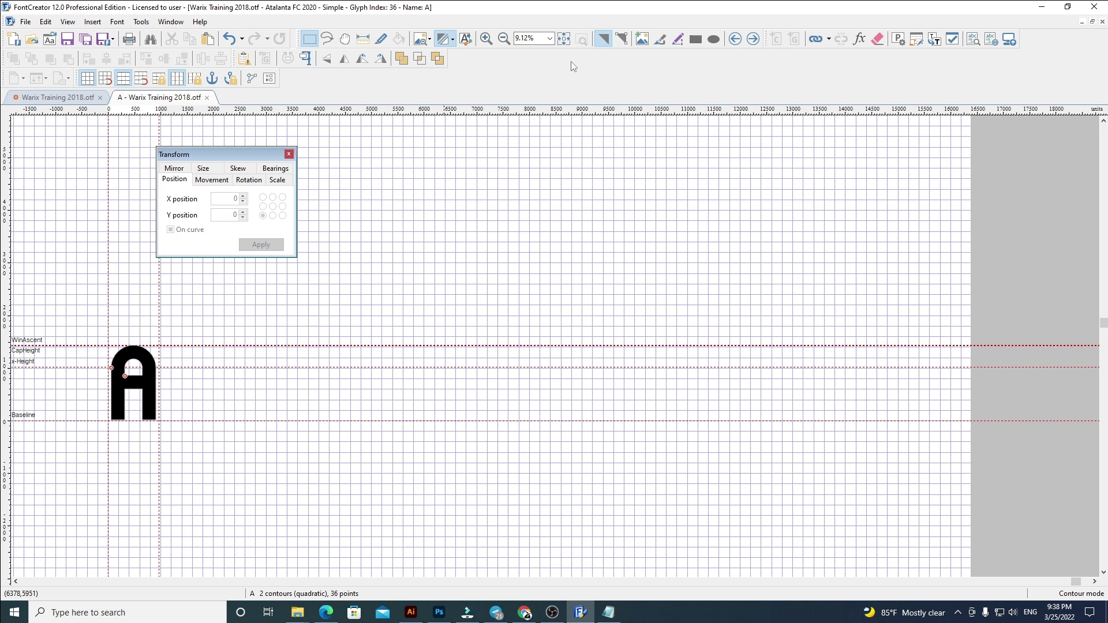
Step: Replace glyph B's outline with the new B at X 60, deleting letters C–O
click(753, 39)
key(ctrl+a)
key(Delete)
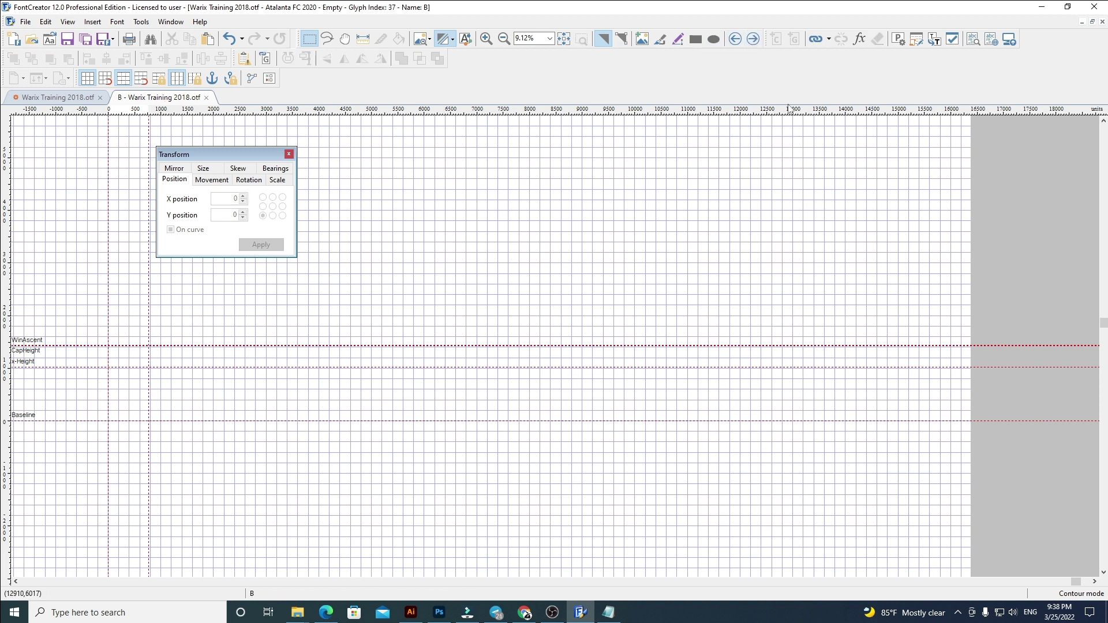
key(ctrl+v)
click(218, 196)
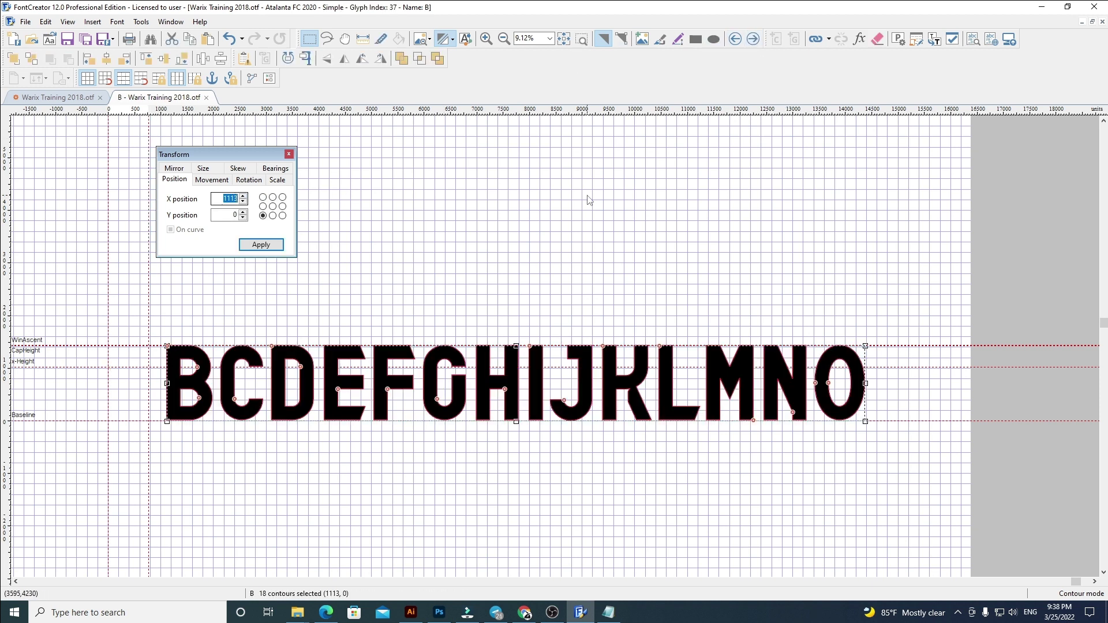
text(60)
key(Return)
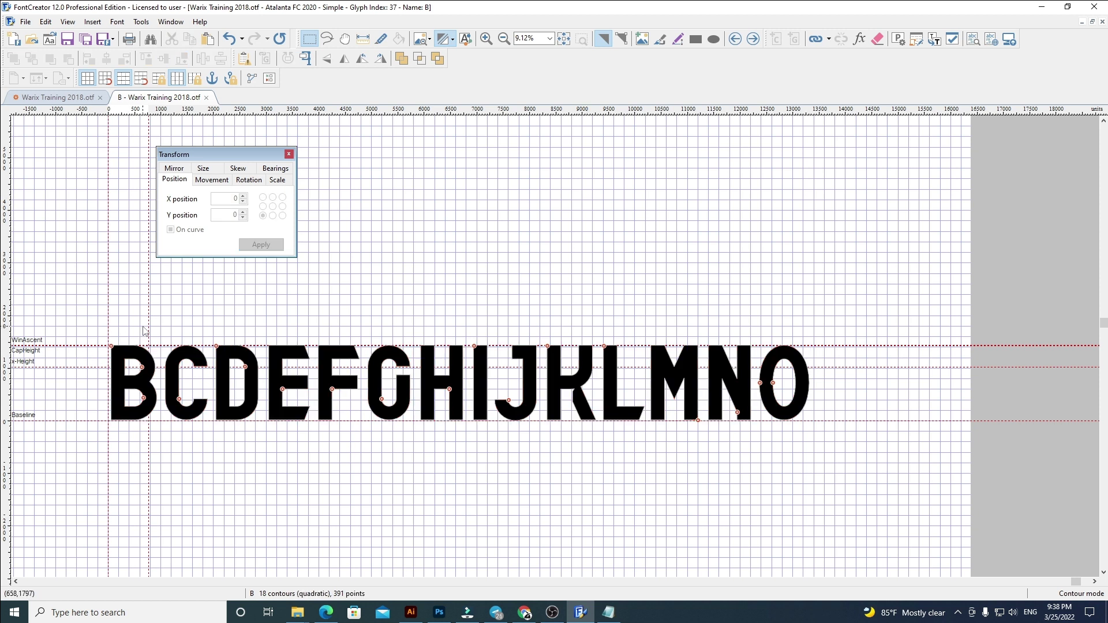
drag(133, 324, 814, 490)
key(Delete)
Step: Replace glyph C's outline with the new C at X 60, fit its advance width, and delete D–O
click(753, 38)
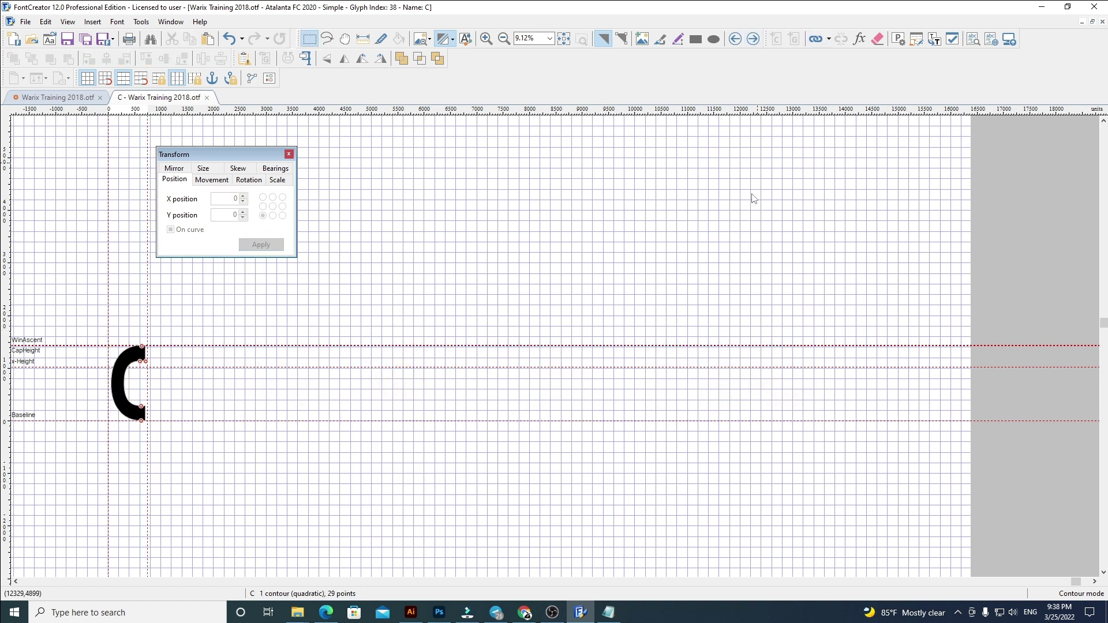
key(ctrl+a)
key(Delete)
key(ctrl+v)
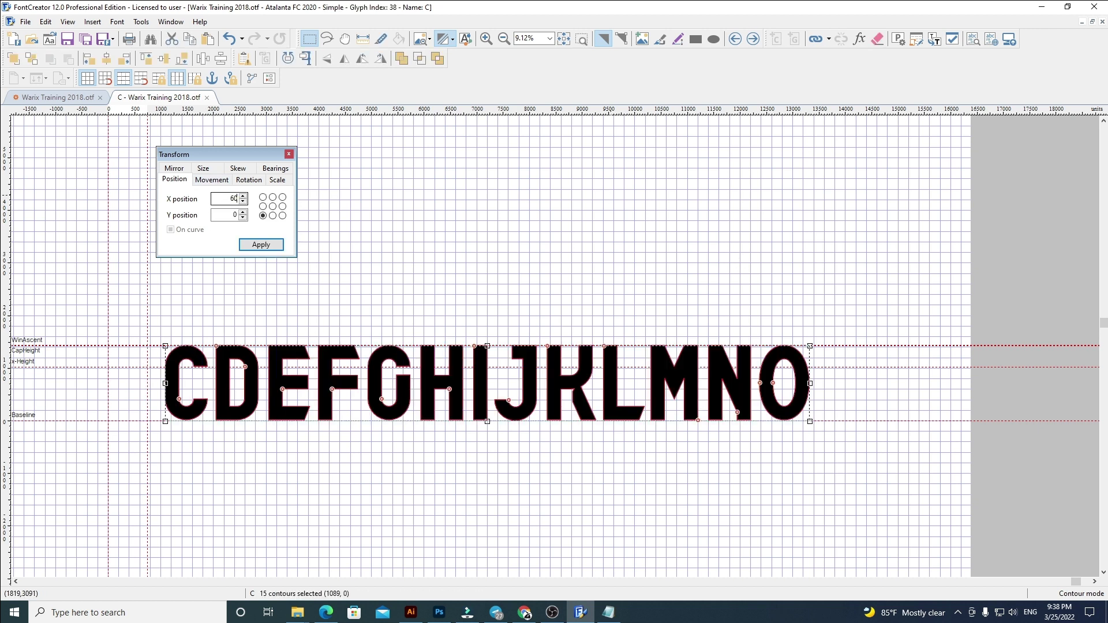
text(60)
key(Return)
scroll(123, 399, up, 2)
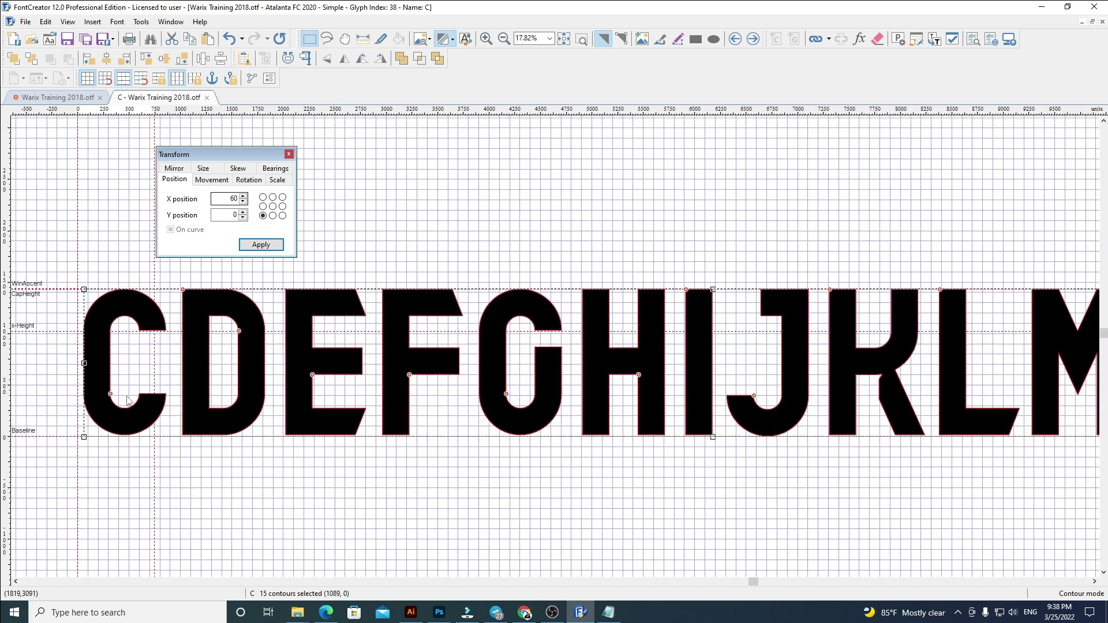
drag(156, 274, 162, 272)
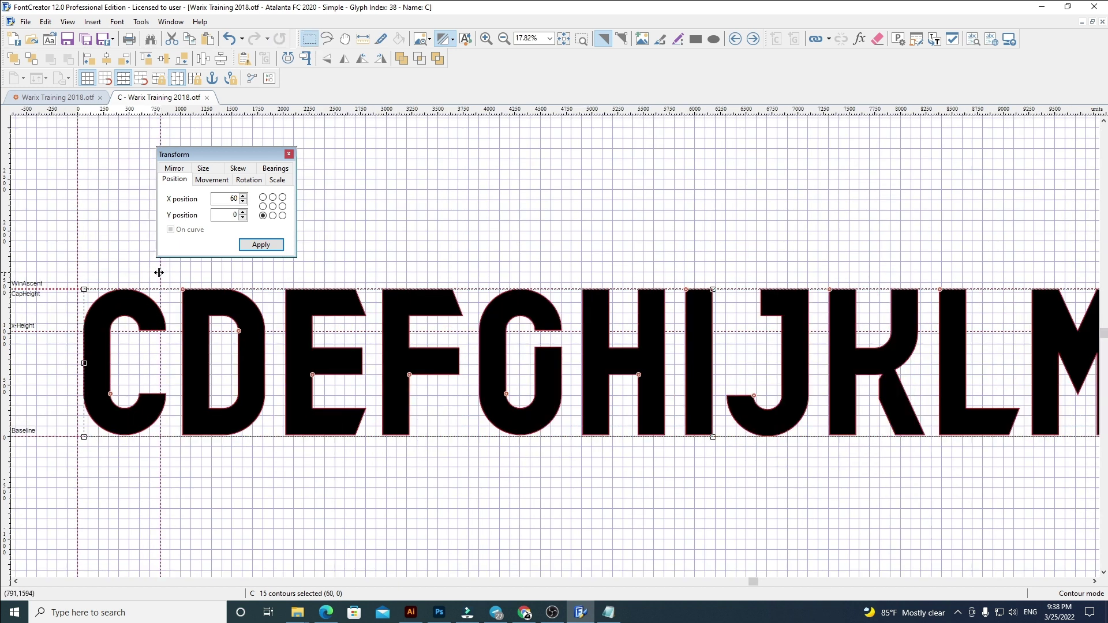
click(165, 276)
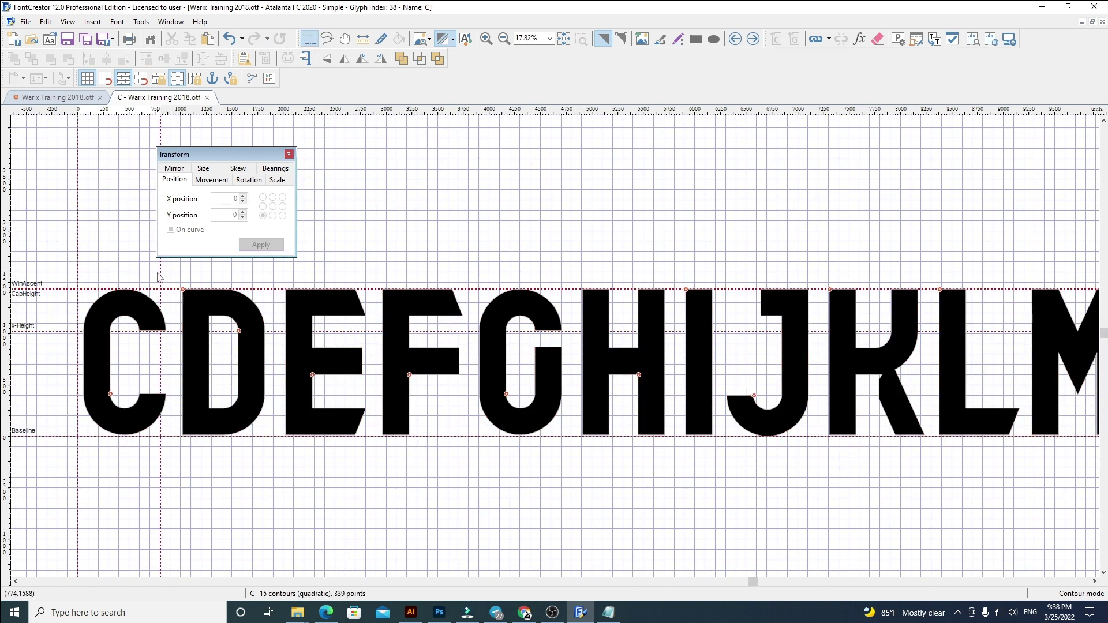
drag(160, 270, 170, 269)
scroll(505, 402, down, 4)
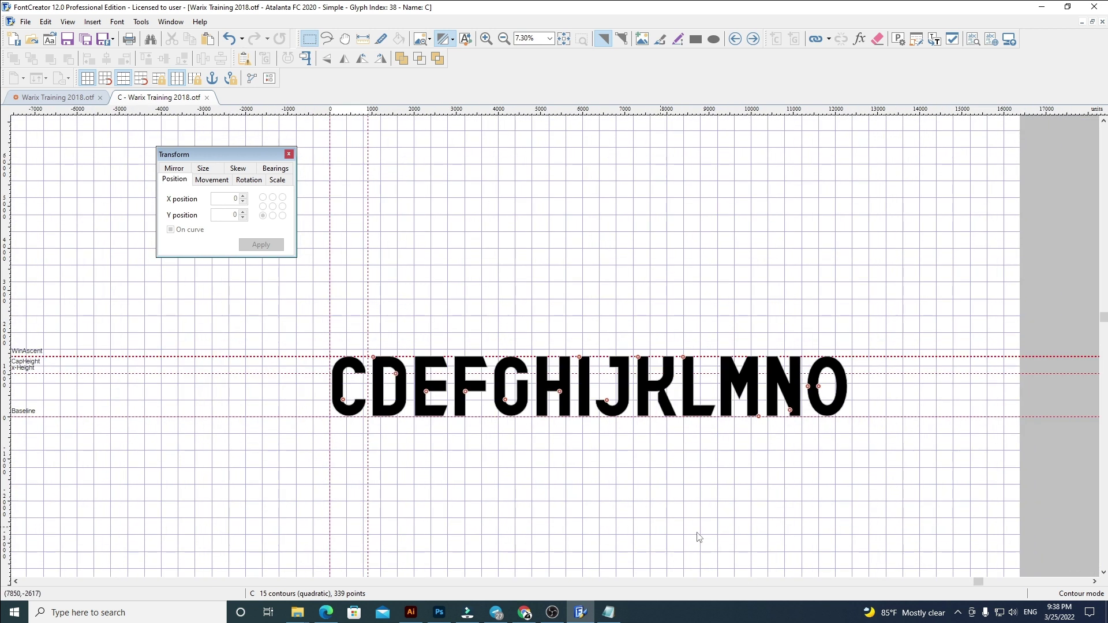
drag(880, 470, 367, 305)
key(Delete)
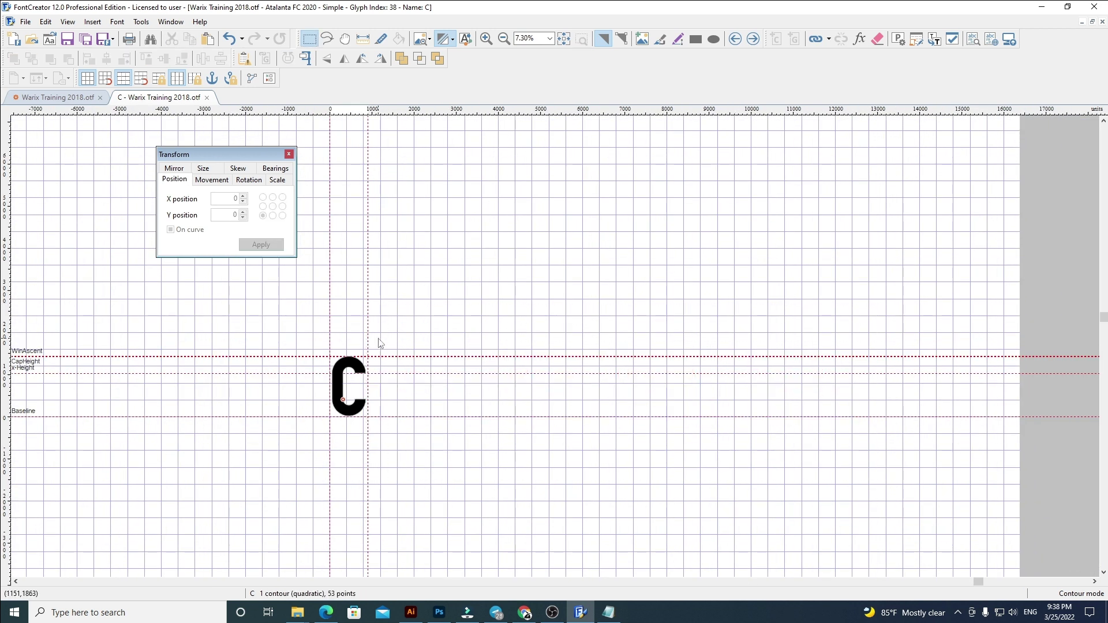
Step: Replace glyph D with the new D outline at X 60, tighten its advance width, delete E–O
click(753, 39)
key(ctrl+a)
key(Delete)
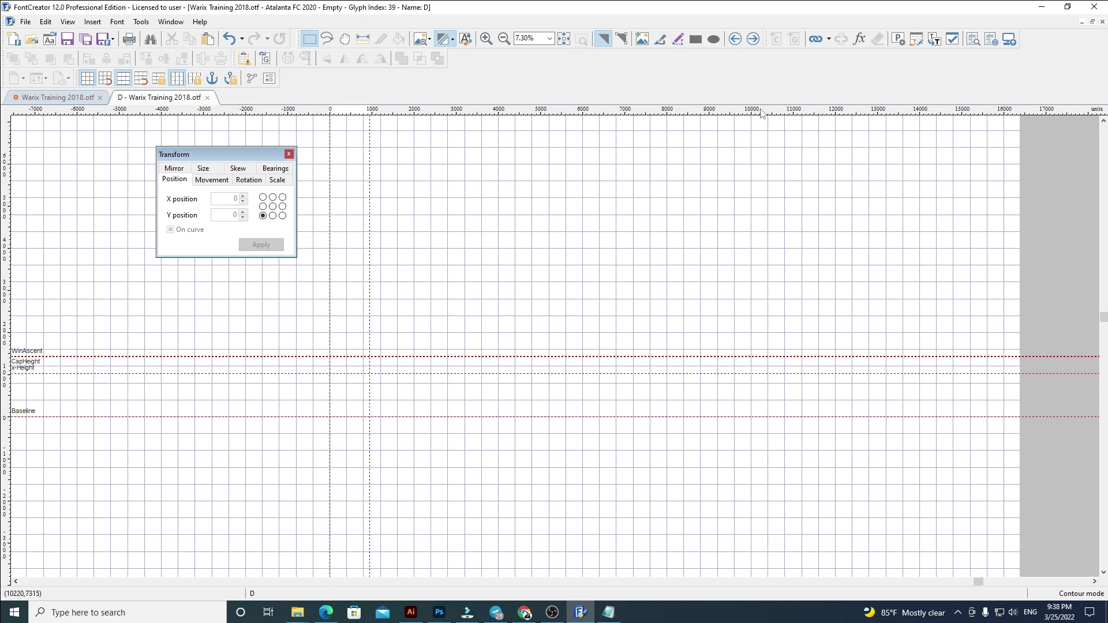
key(ctrl+v)
text(60)
click(1033, 236)
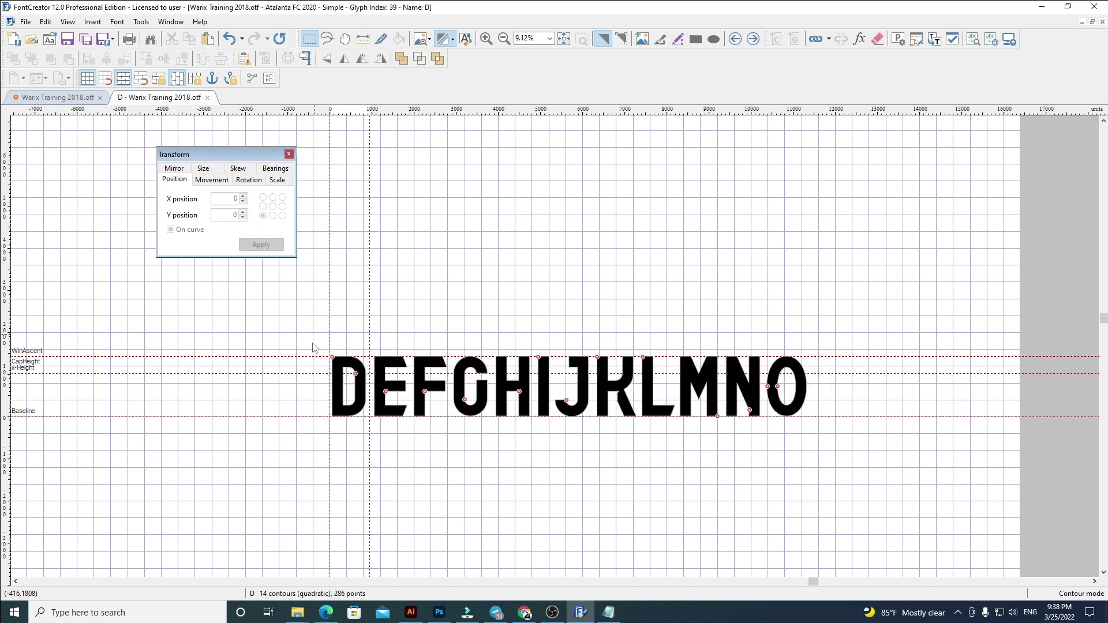
scroll(410, 379, up, 3)
drag(380, 313, 374, 312)
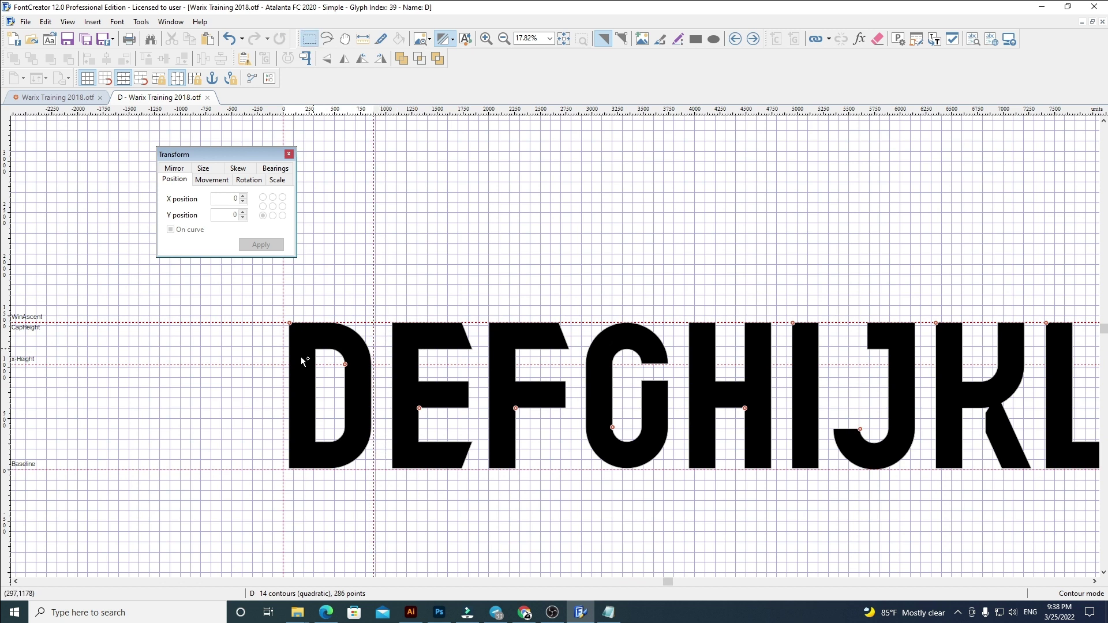
scroll(176, 414, down, 2)
drag(1024, 508, 292, 280)
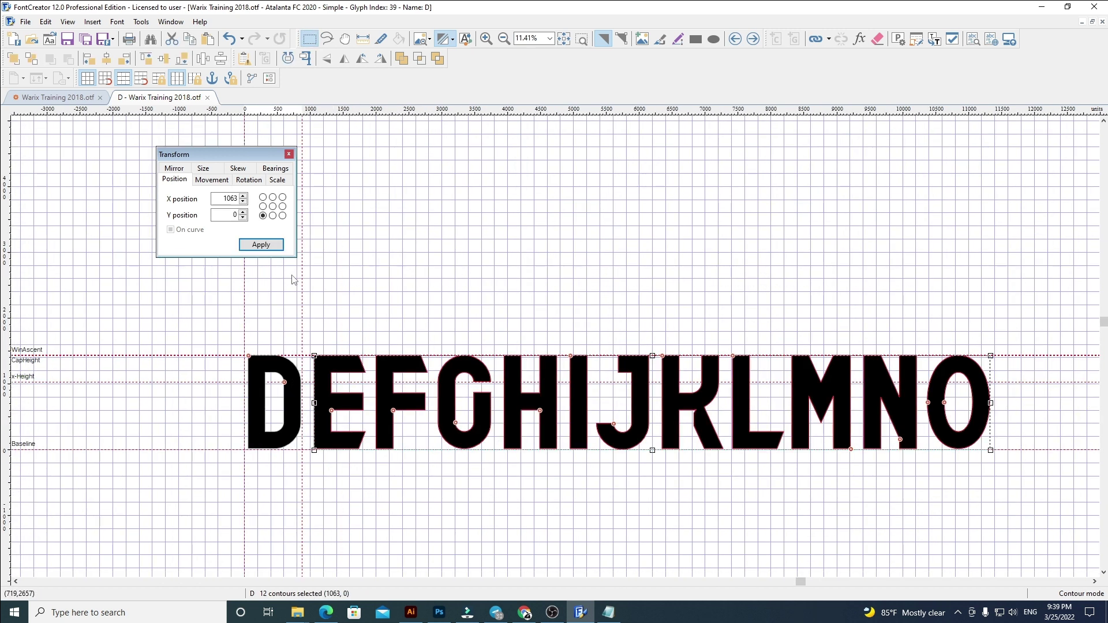
key(Delete)
Step: Replace glyph E with the new E outline at X 60, fit its width, delete F–O
click(753, 39)
key(ctrl+a)
key(Delete)
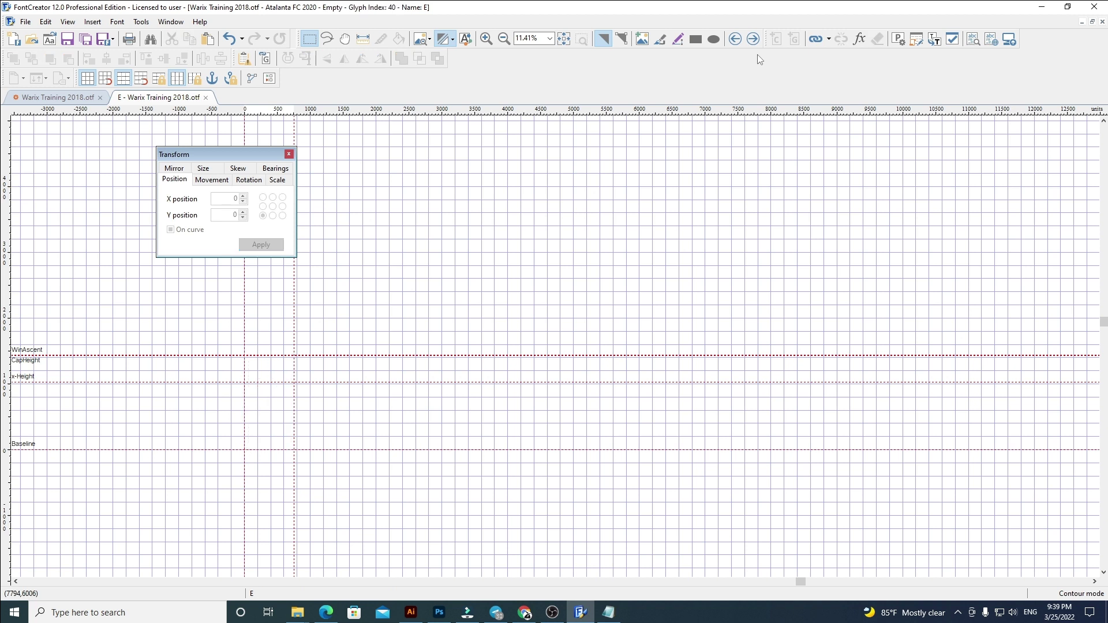
key(ctrl+v)
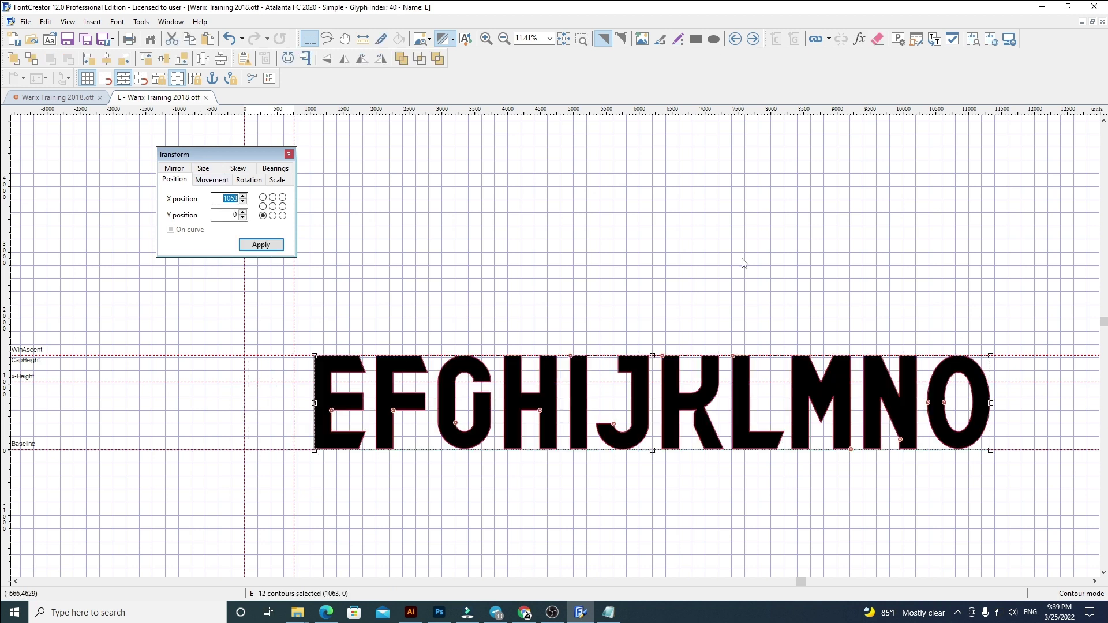
text(60)
key(Return)
click(354, 330)
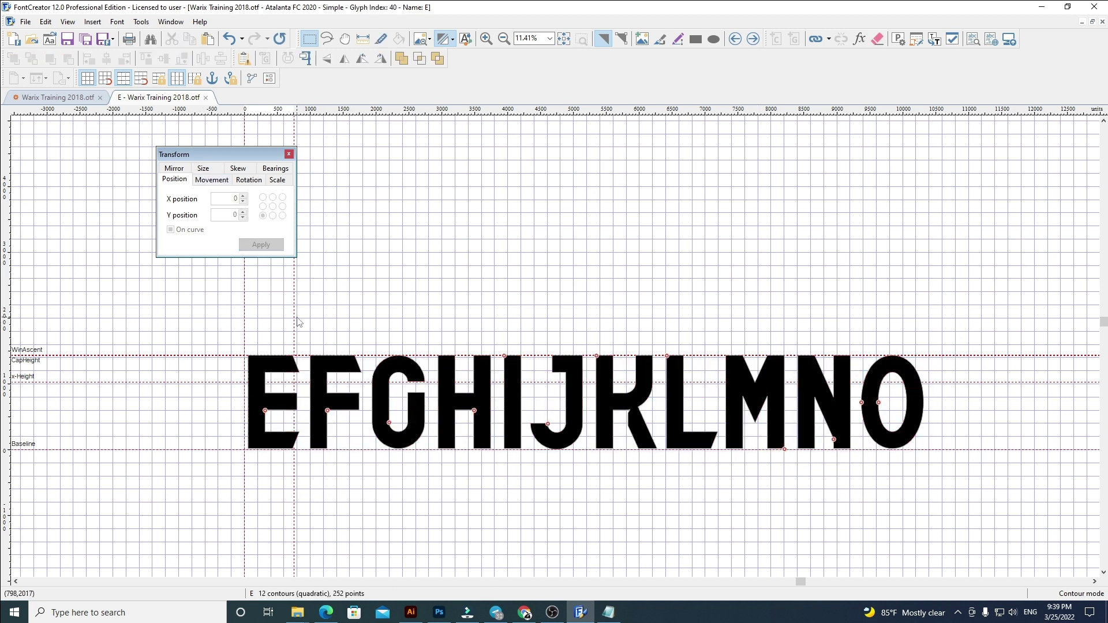
drag(292, 319, 984, 512)
key(Delete)
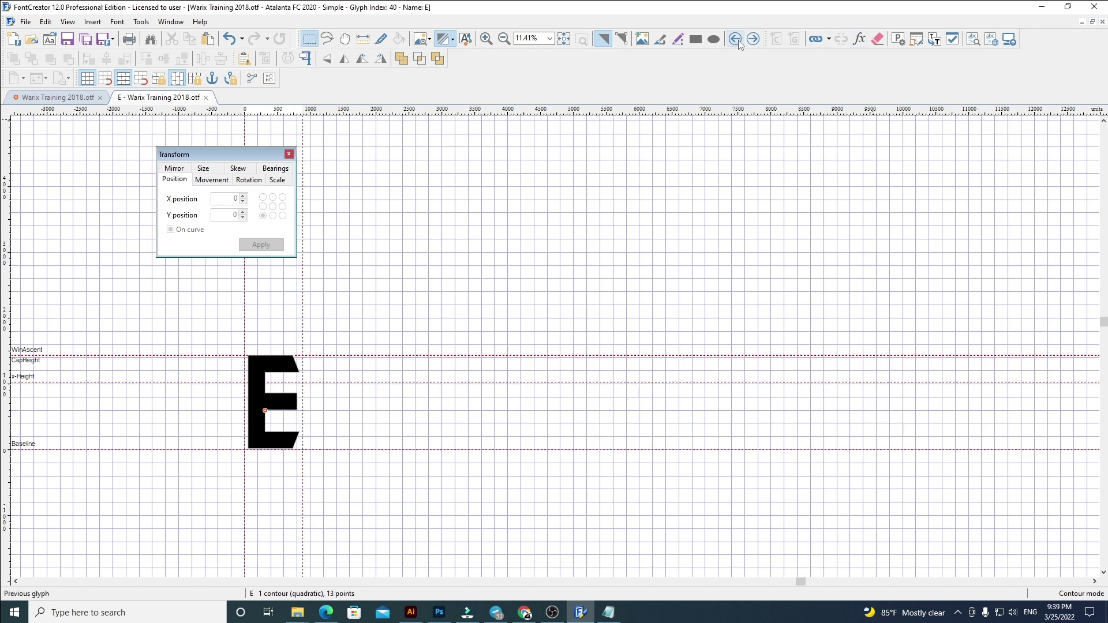
Step: Replace glyph F with the new F outline at X 60, fit its width, delete G–O
click(753, 38)
key(ctrl+a)
key(Delete)
key(ctrl+v)
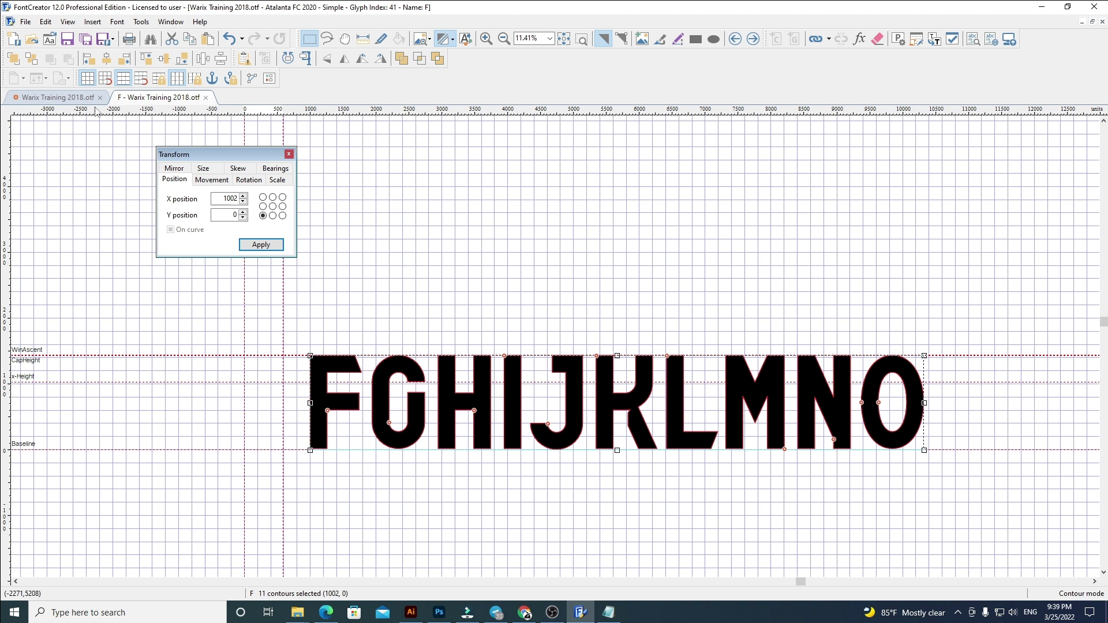
text(60)
key(Return)
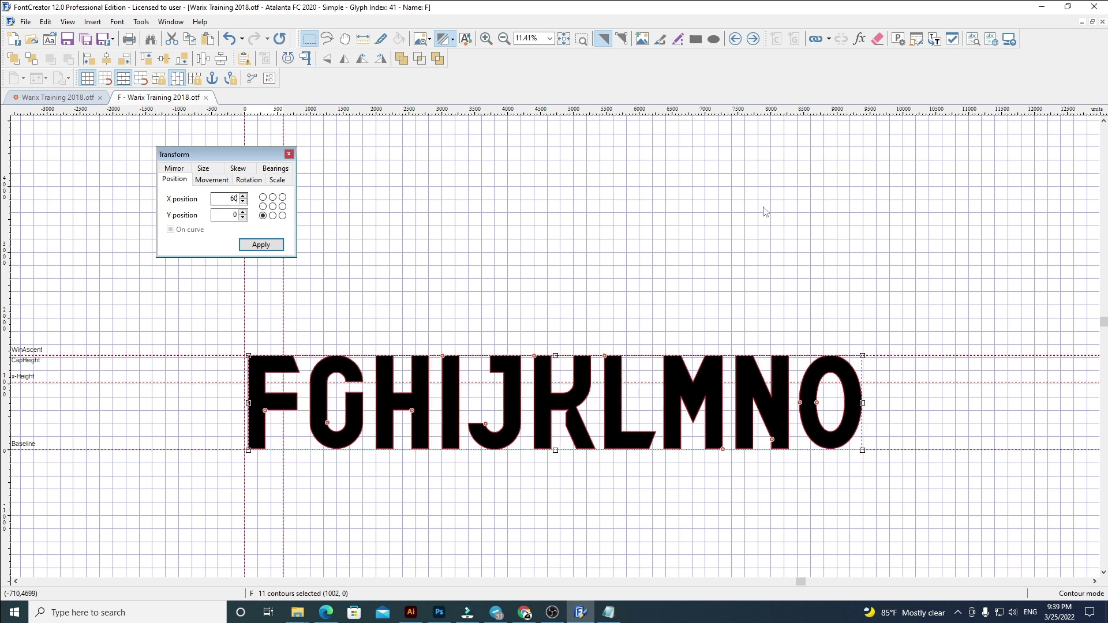
click(488, 271)
drag(289, 320, 923, 508)
key(Delete)
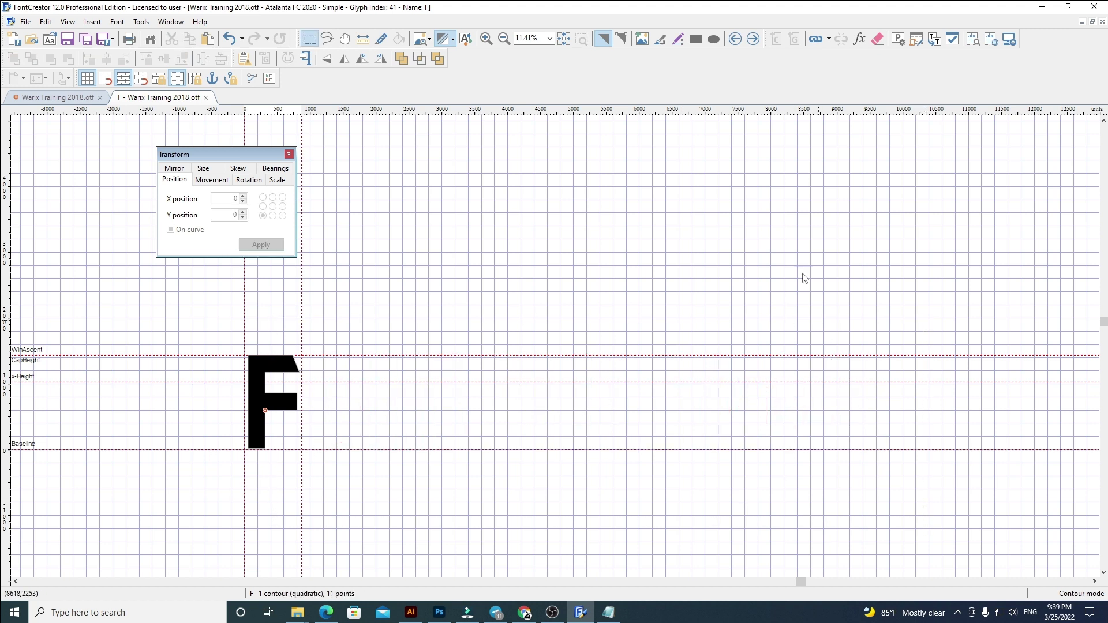
Step: Replace glyph G with the new G outline at X 60, fit its width, delete H–O
click(752, 38)
key(ctrl+a)
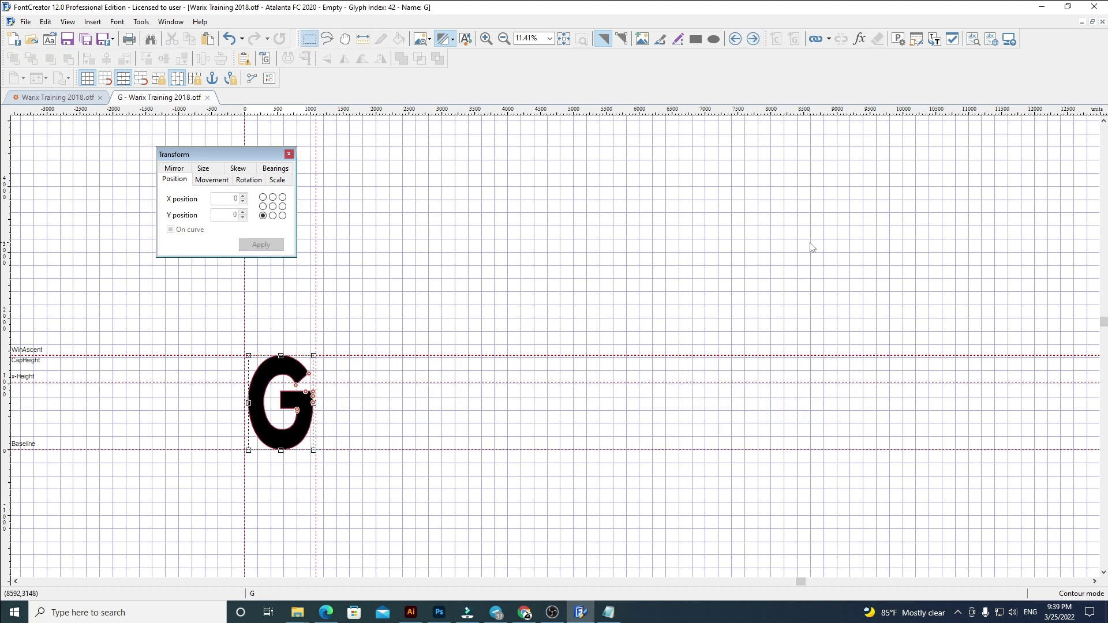
key(ctrl+v)
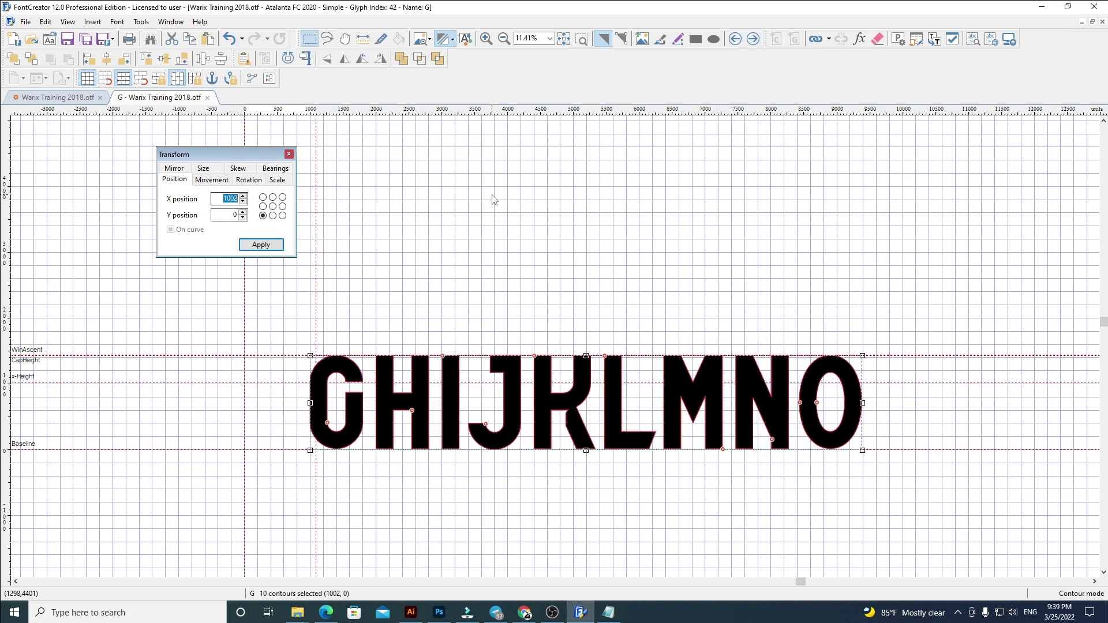
key(Return)
click(492, 198)
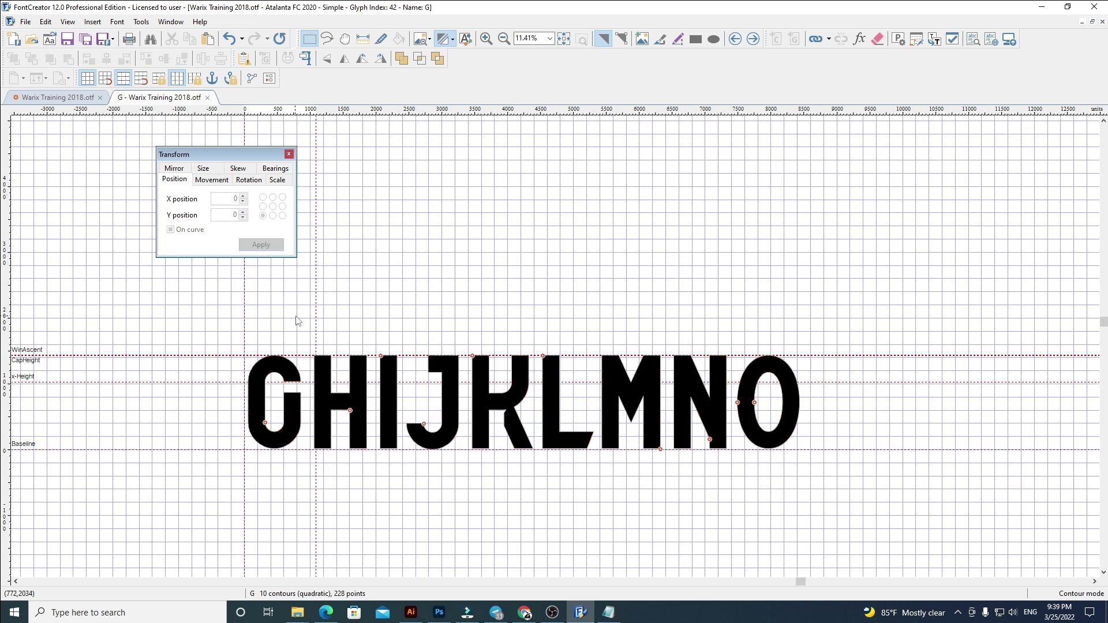
drag(315, 313, 824, 513)
key(Delete)
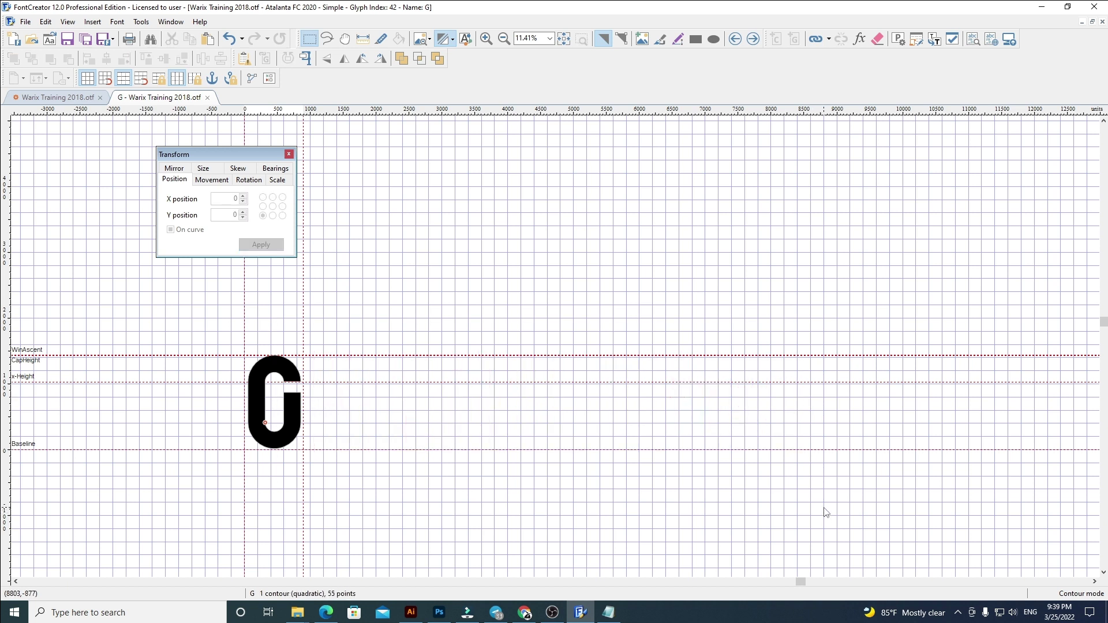
Step: Replace glyph H with the new H outline at X 60, fit its width, delete I–O
click(753, 38)
key(ctrl+a)
key(Delete)
key(ctrl+v)
double_click(213, 200)
text(60)
key(Return)
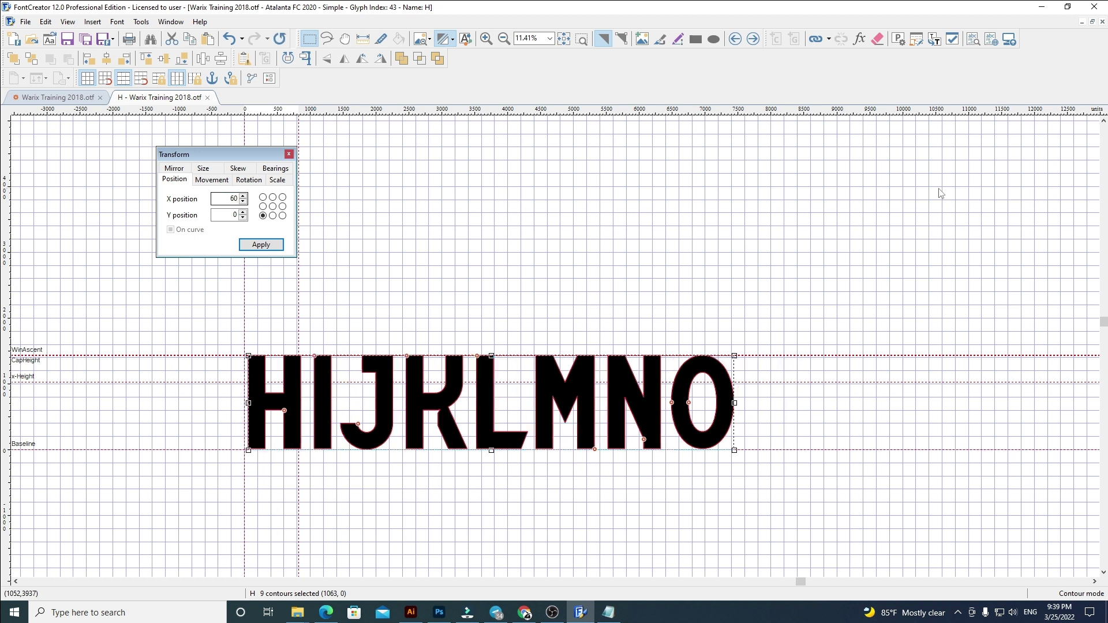
scroll(299, 363, up, 1)
drag(300, 330, 958, 497)
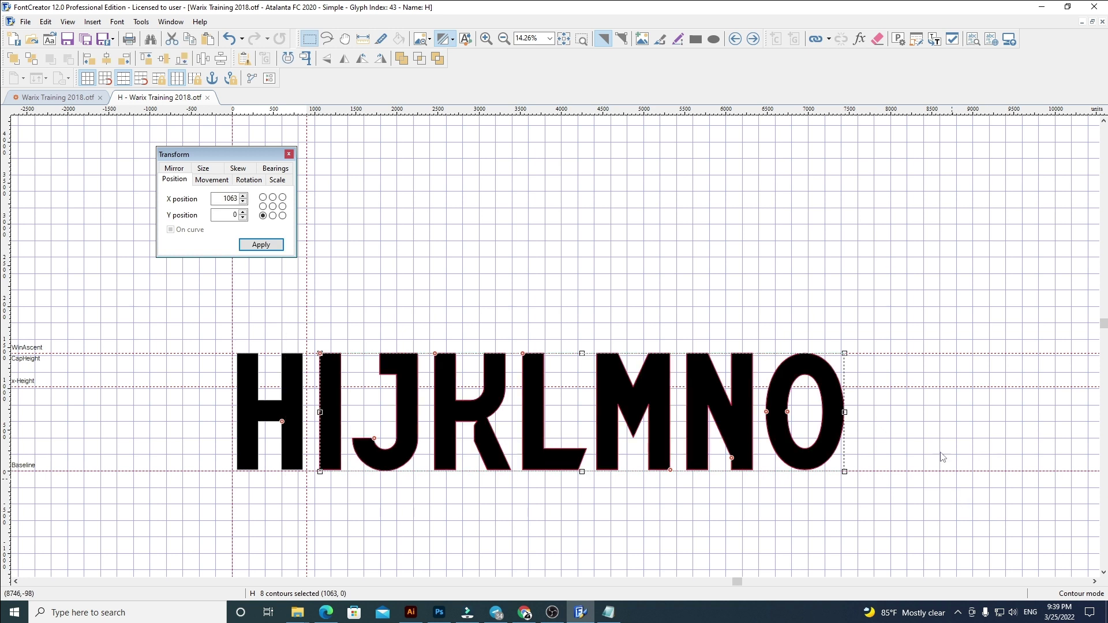
key(Delete)
Step: Replace glyph I with the new I outline at X 60, fit its width, delete J–O
click(753, 38)
key(ctrl+a)
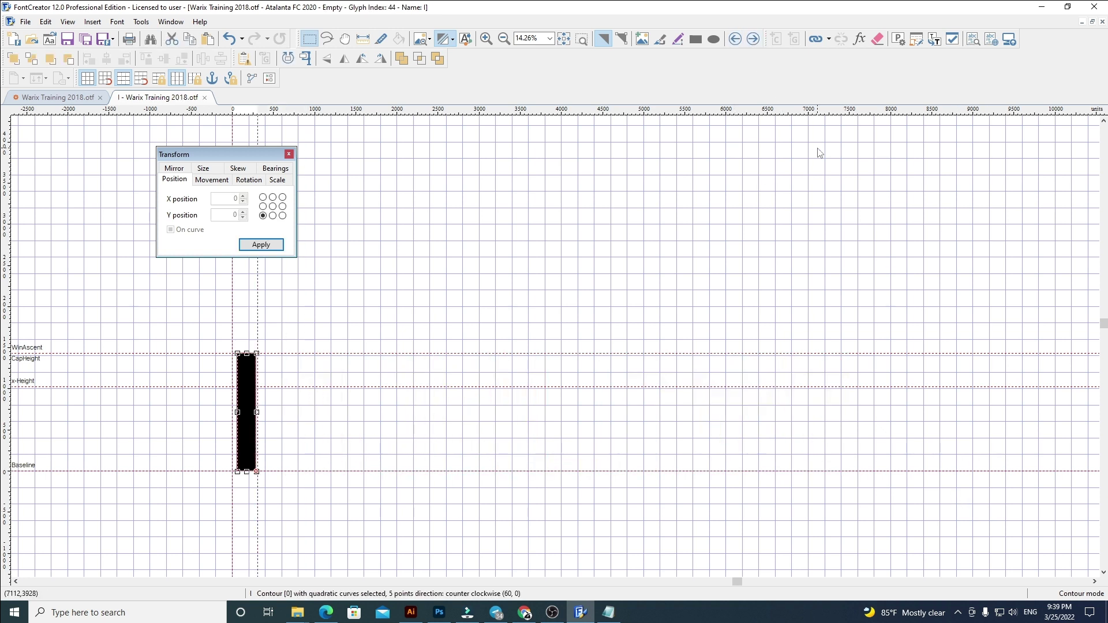
key(Delete)
key(ctrl+v)
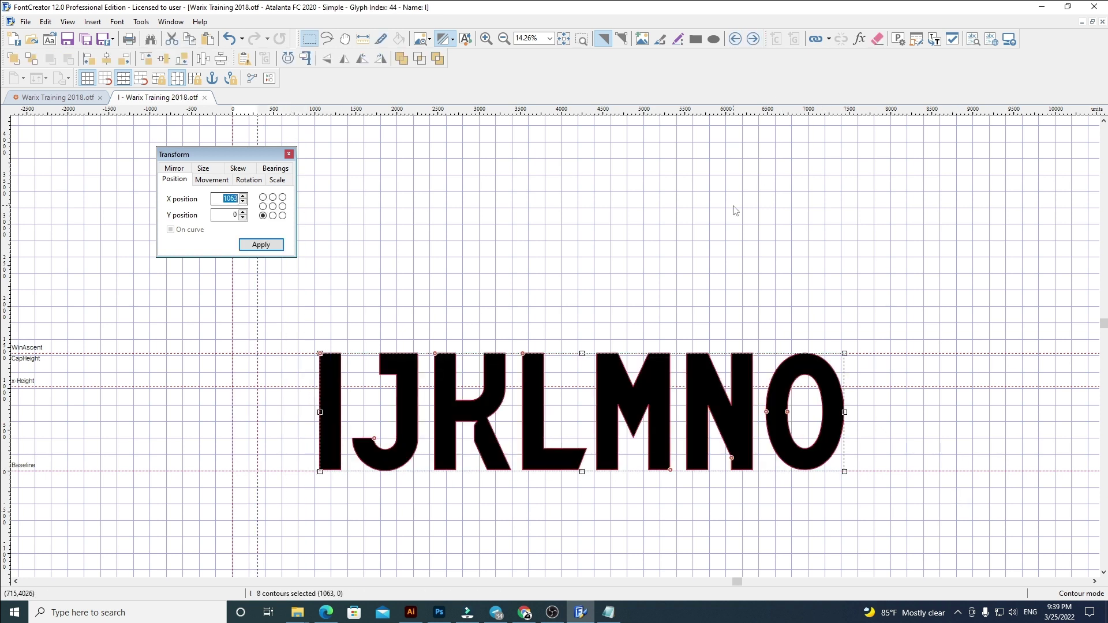
key(Return)
click(735, 211)
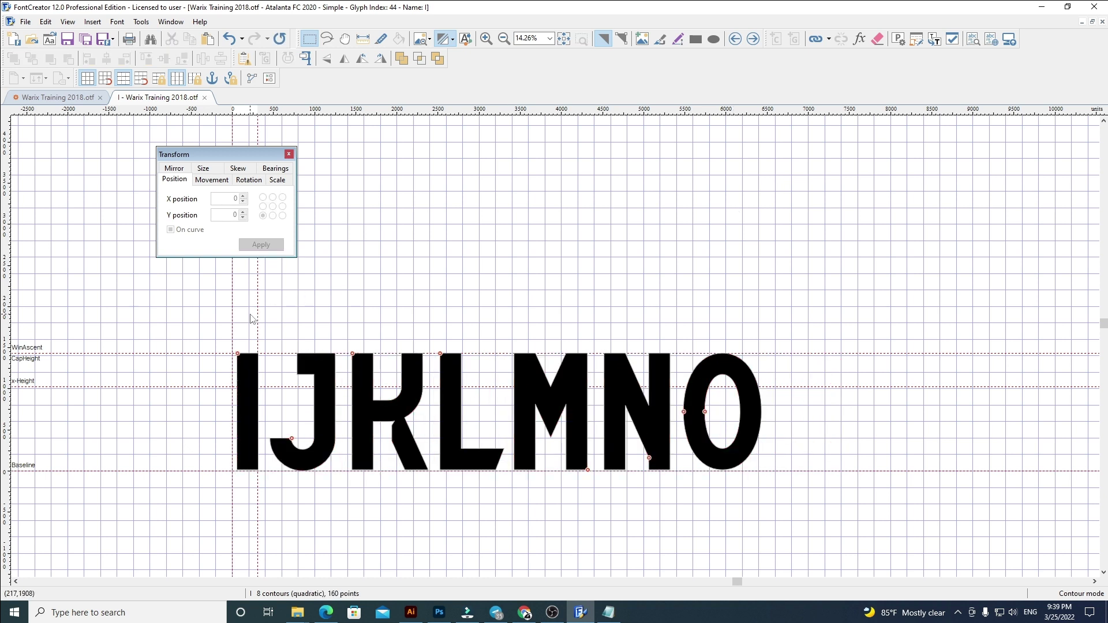
drag(259, 317, 863, 522)
key(Delete)
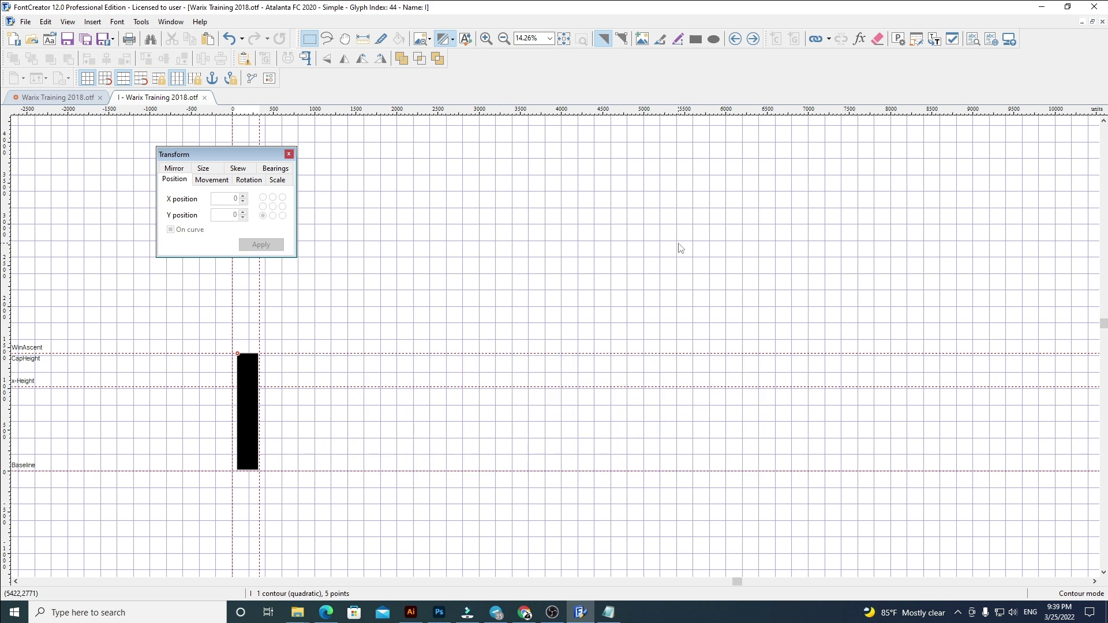
Step: Give glyph J its new J outline at X 60, cut K–O, then select glyph K's outline
click(753, 39)
key(ctrl+a)
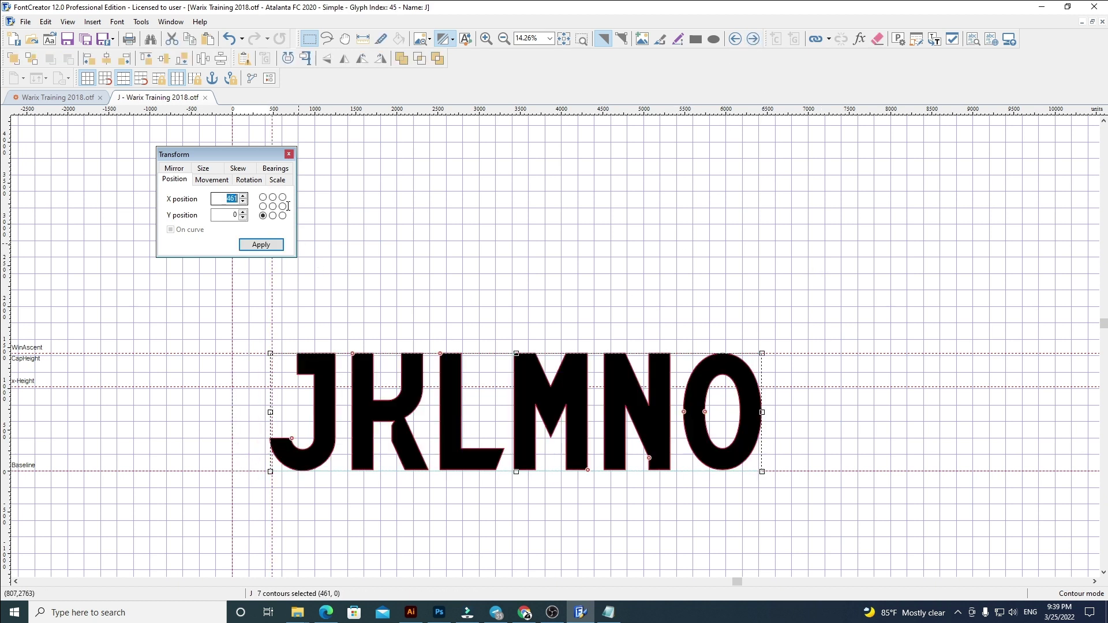
click(236, 198)
text(60)
key(Return)
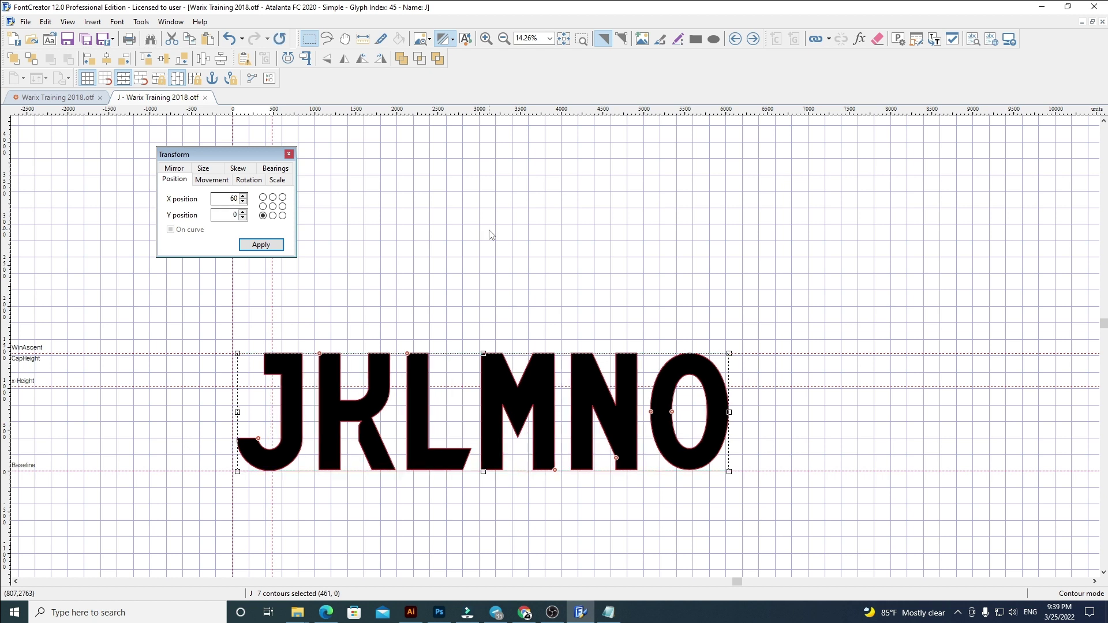
click(491, 234)
drag(271, 327, 896, 544)
key(ctrl+x)
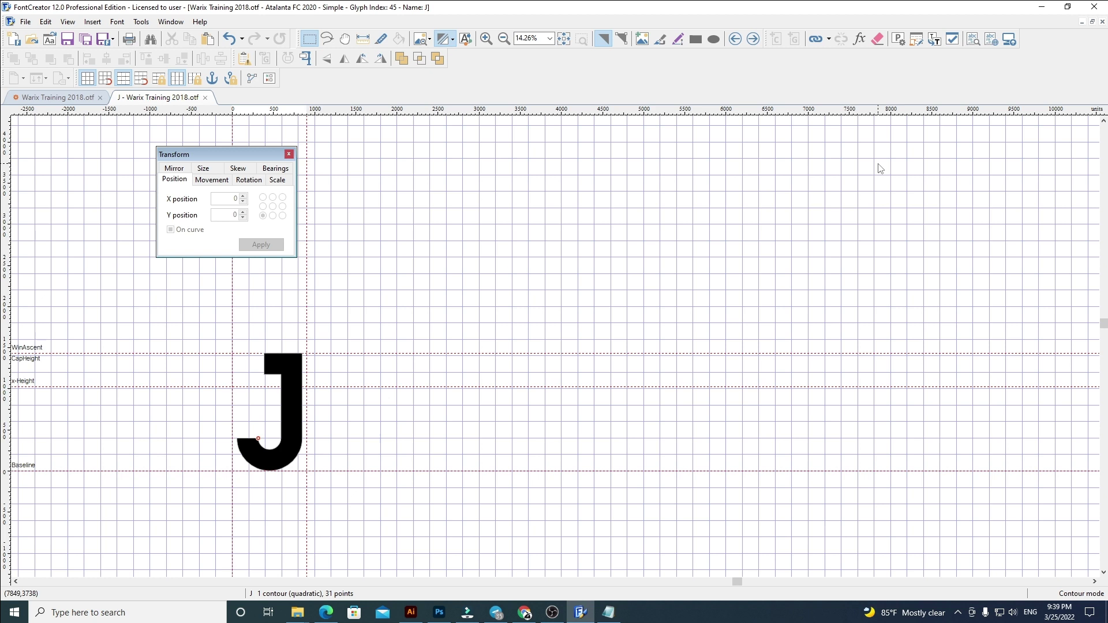
click(753, 39)
key(ctrl+a)
Step: Replace glyph K with the pasted K outline at x 60, removing L–O and widening its advance width
key(Delete)
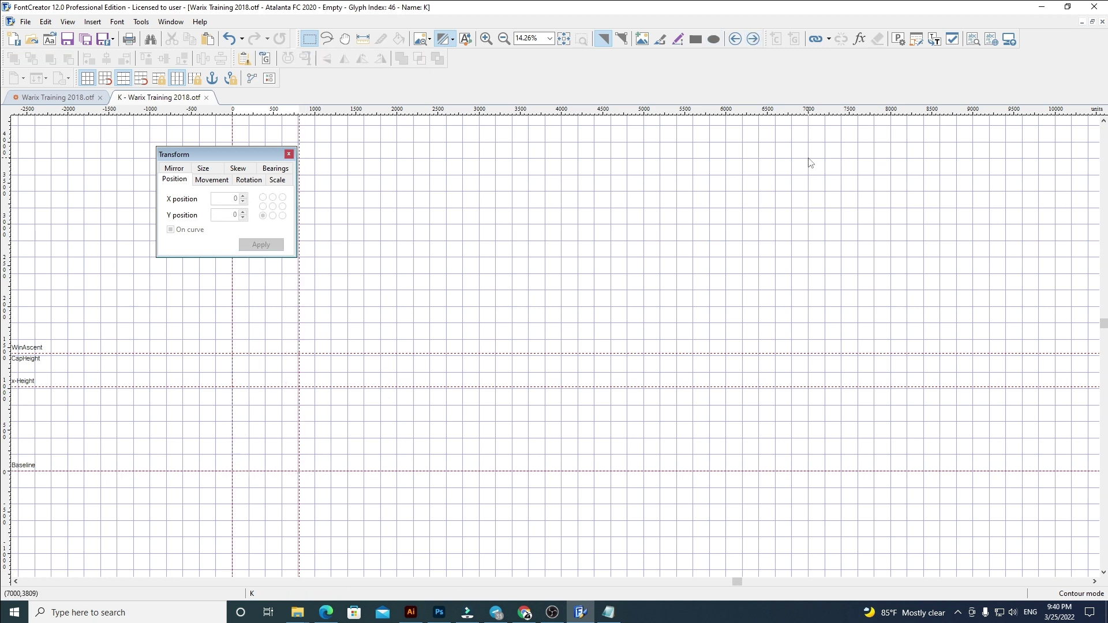
key(ctrl+v)
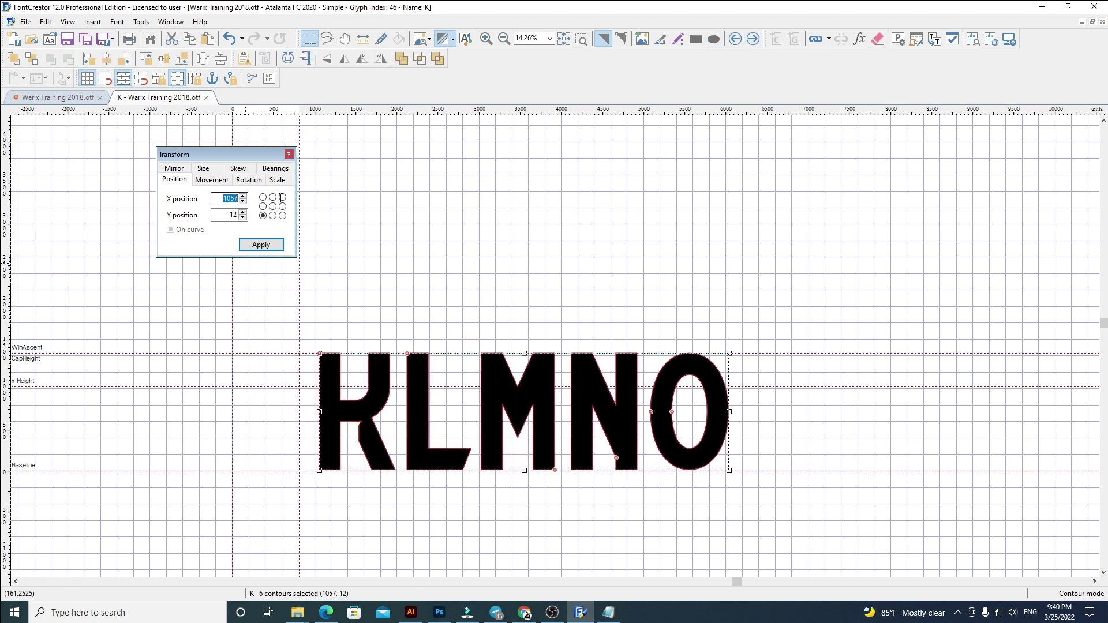
click(235, 198)
text(60)
key(Return)
click(551, 245)
drag(314, 320, 768, 529)
key(Delete)
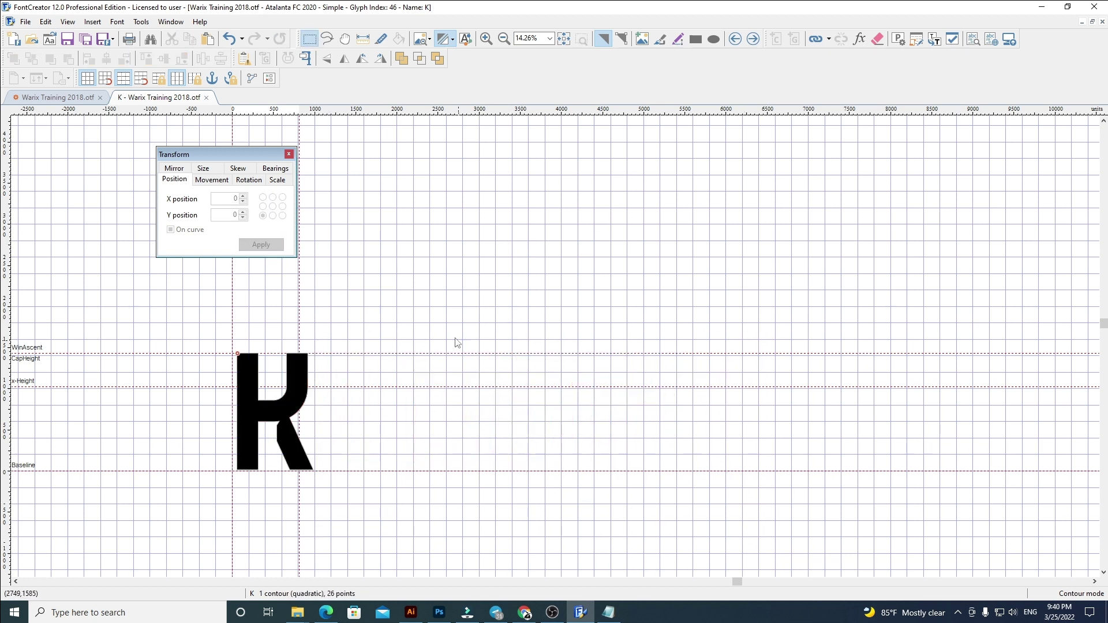
drag(300, 304, 314, 302)
Step: Fill glyph L with its outline at x 60, widen its advance width, and delete M–O
click(753, 40)
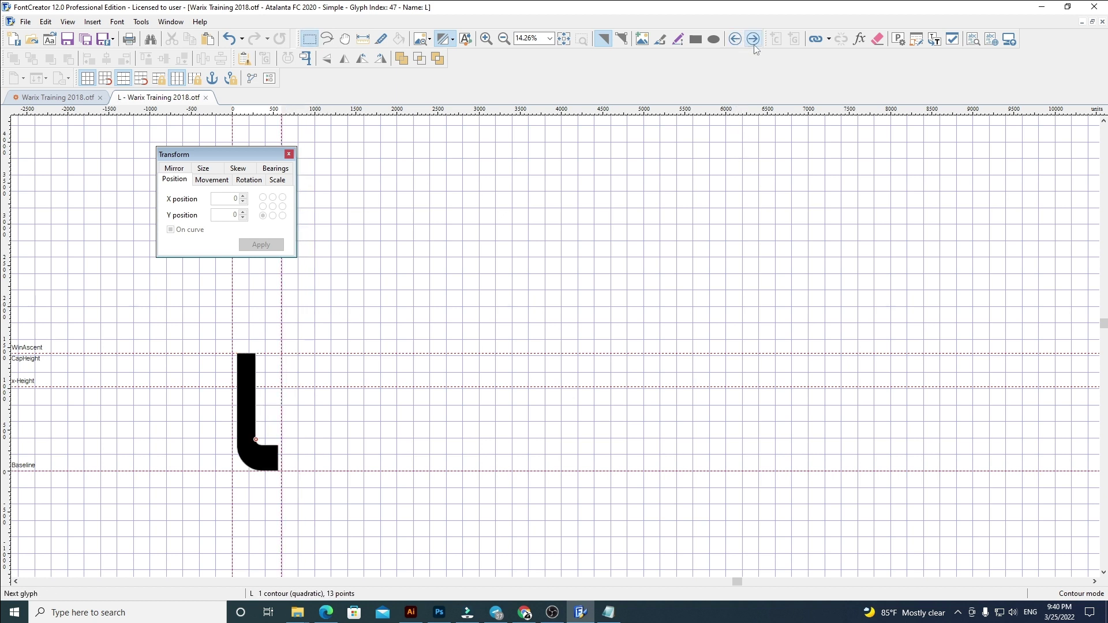
key(ctrl+a)
key(Delete)
key(ctrl+v)
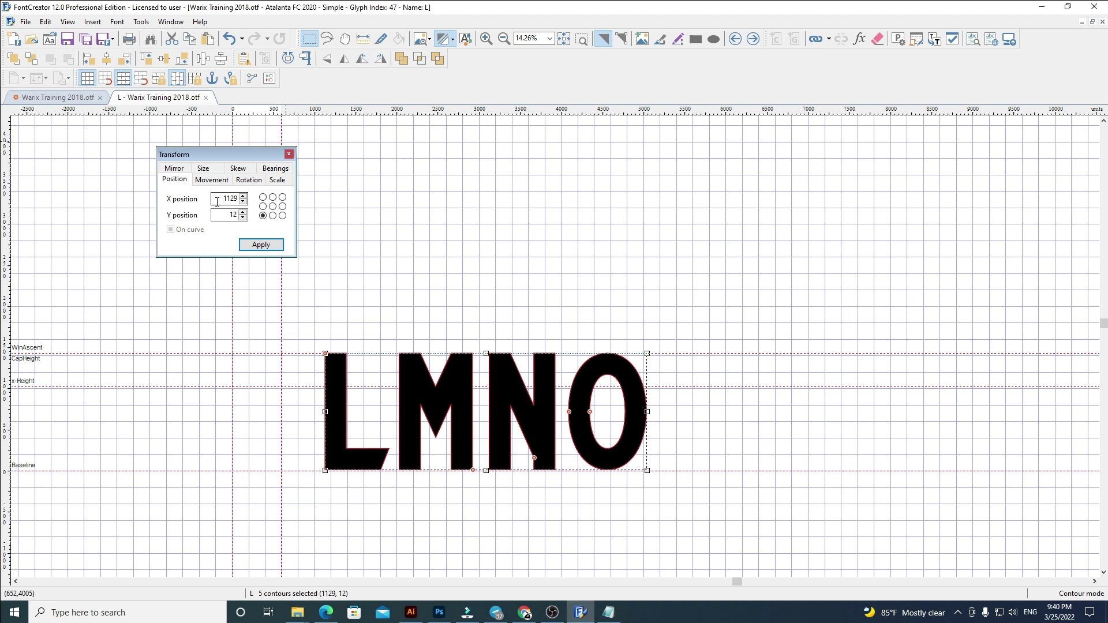
text(60)
key(Return)
click(635, 226)
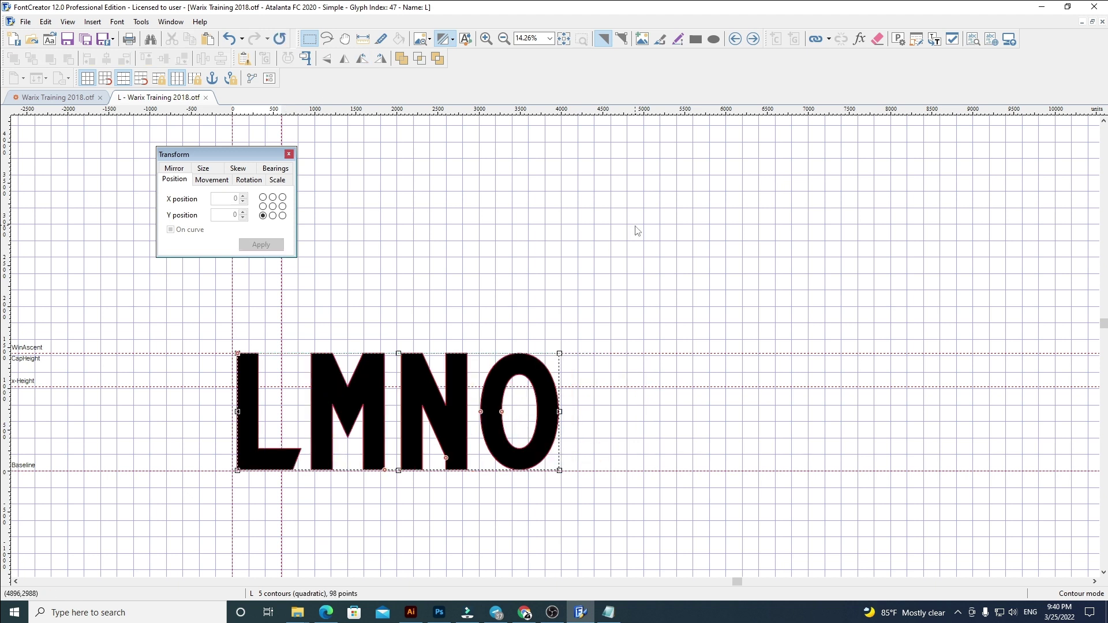
drag(283, 343, 303, 339)
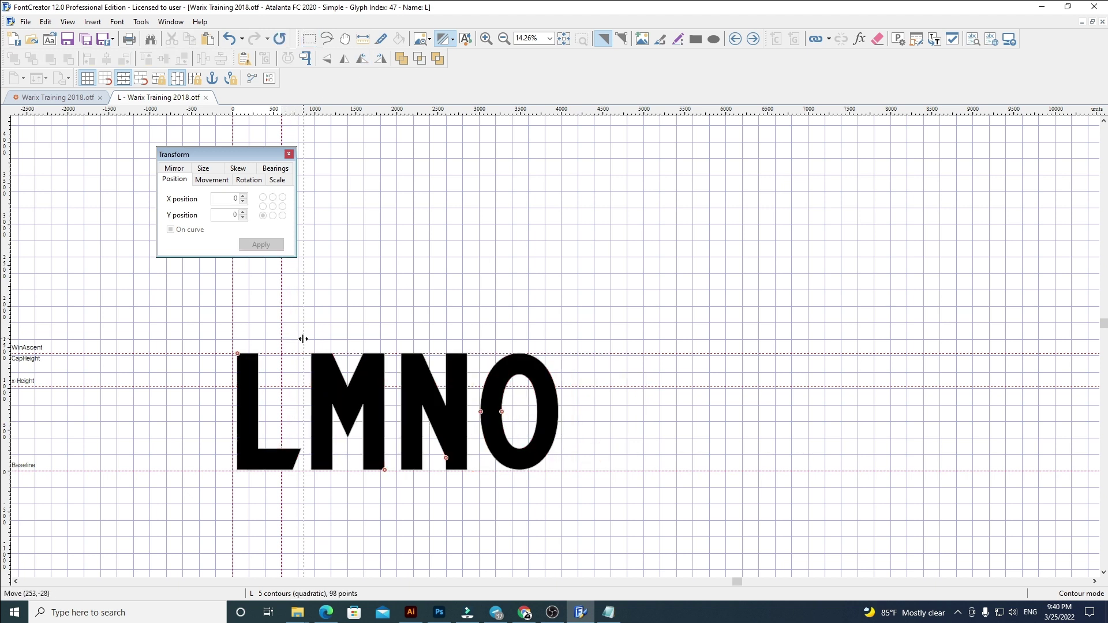
drag(795, 570, 307, 327)
key(Delete)
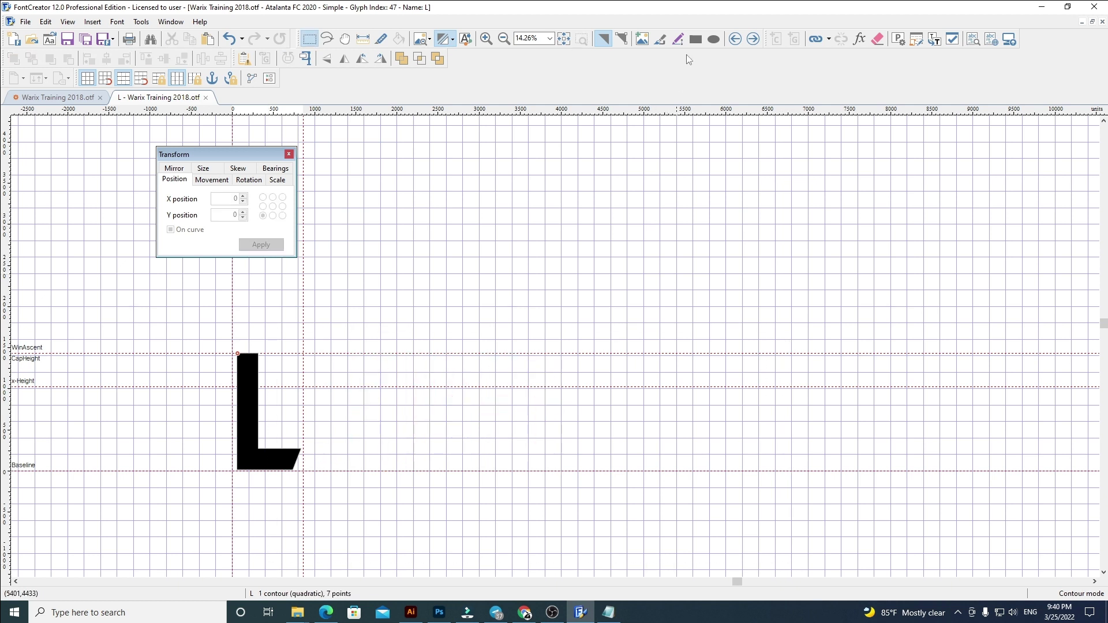
Step: Fill glyph M with its outline at x 60, fit its advance width, and delete N and O
click(753, 39)
key(ctrl+a)
key(ctrl+v)
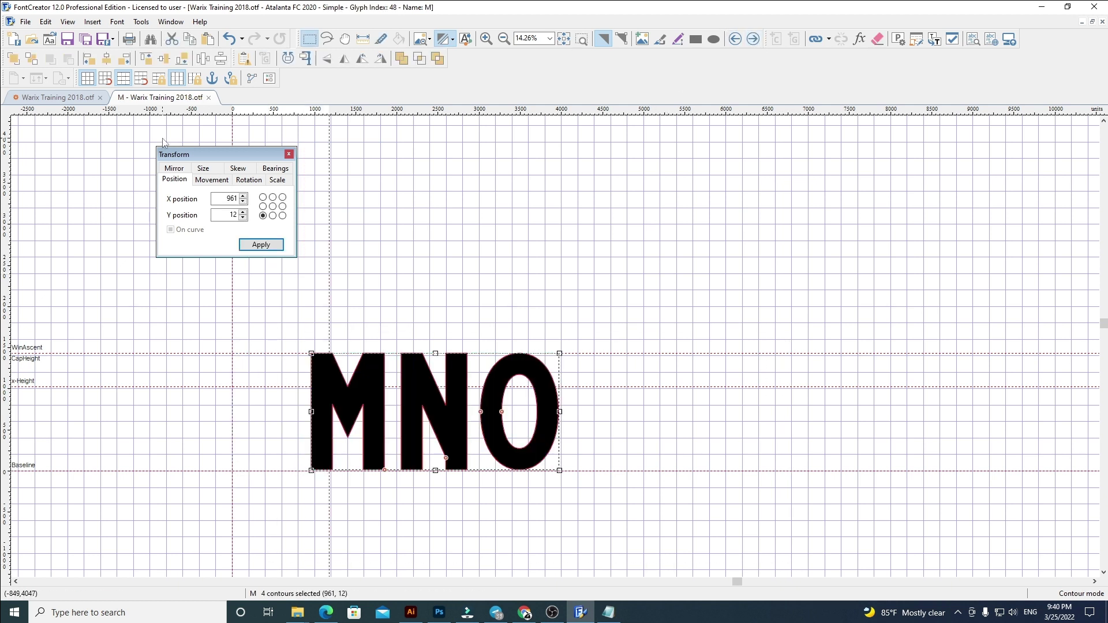
key(Return)
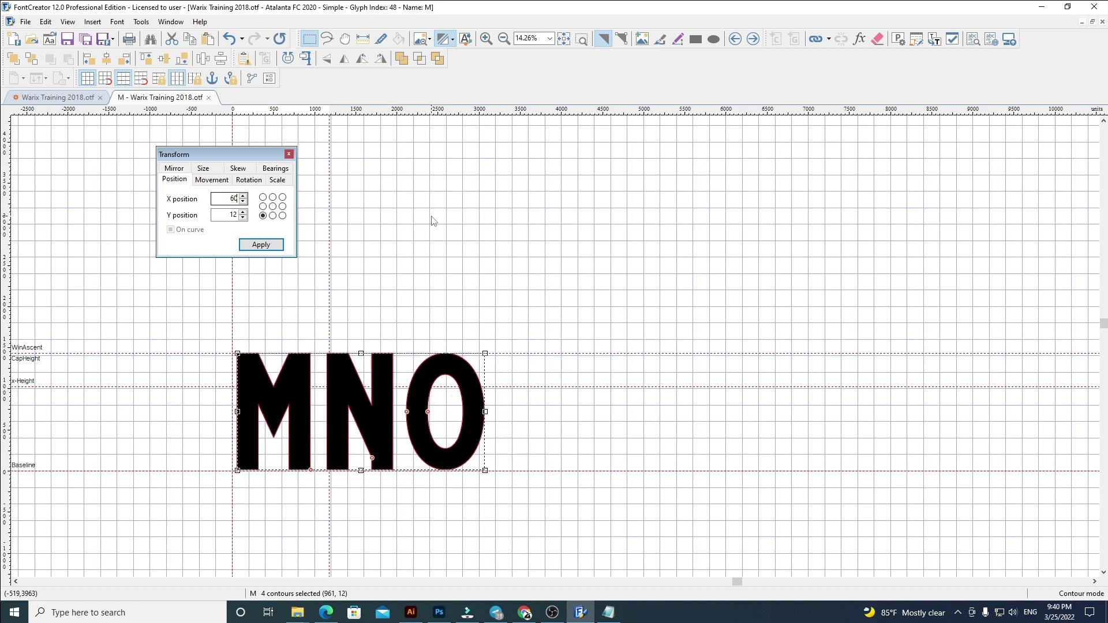
click(416, 239)
drag(329, 338, 702, 554)
key(Delete)
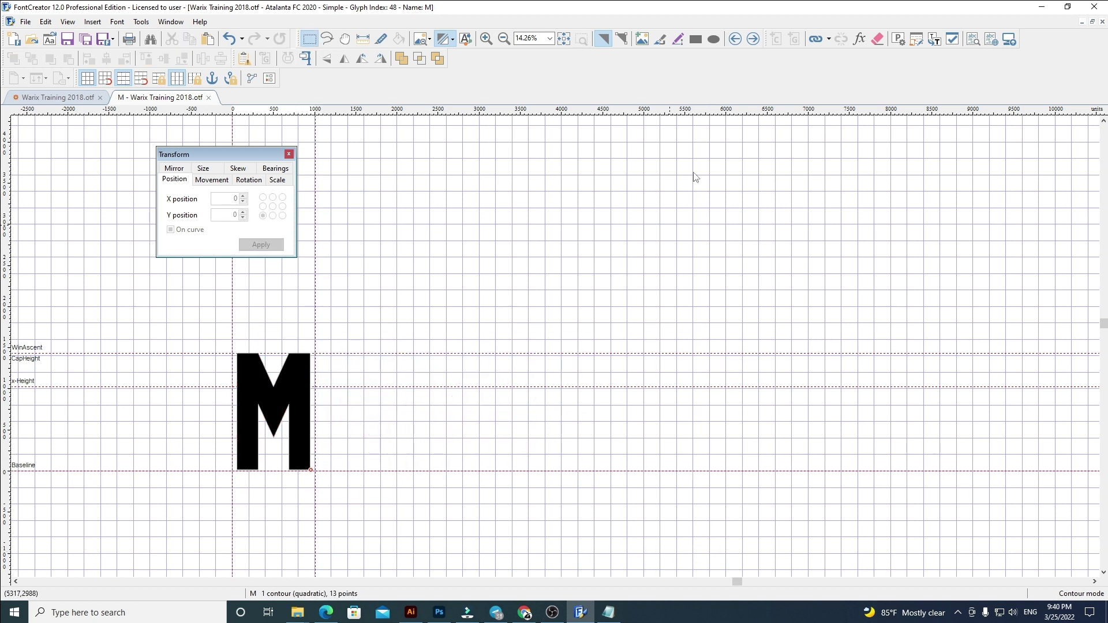
Step: Fill glyph N with its outline at x 60, narrow its advance width, and delete the O
click(752, 39)
key(ctrl+a)
key(Delete)
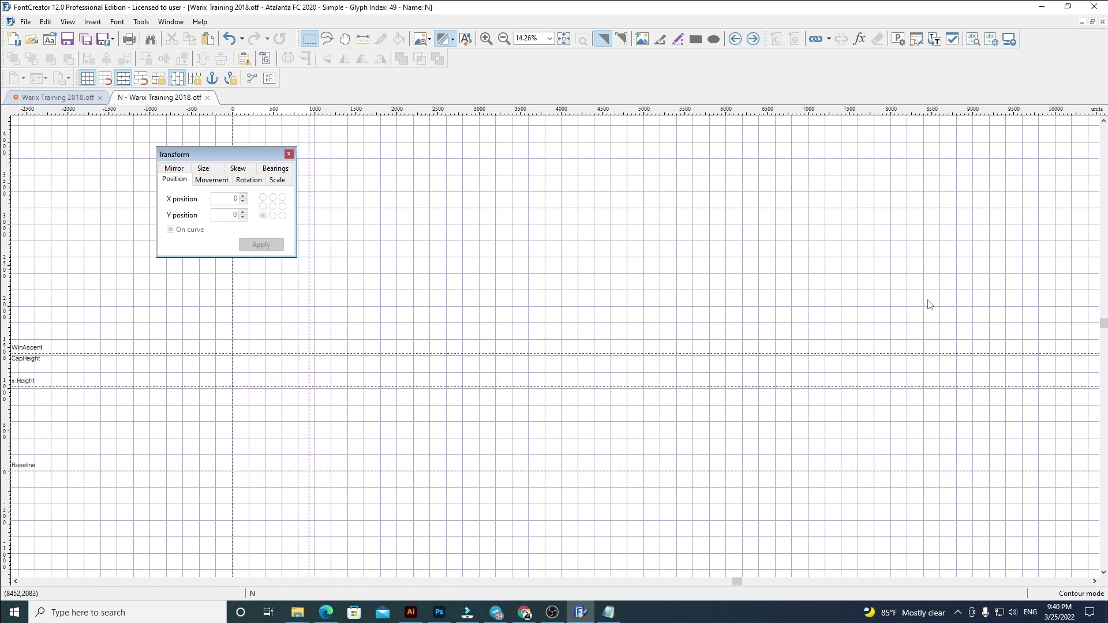
key(ctrl+v)
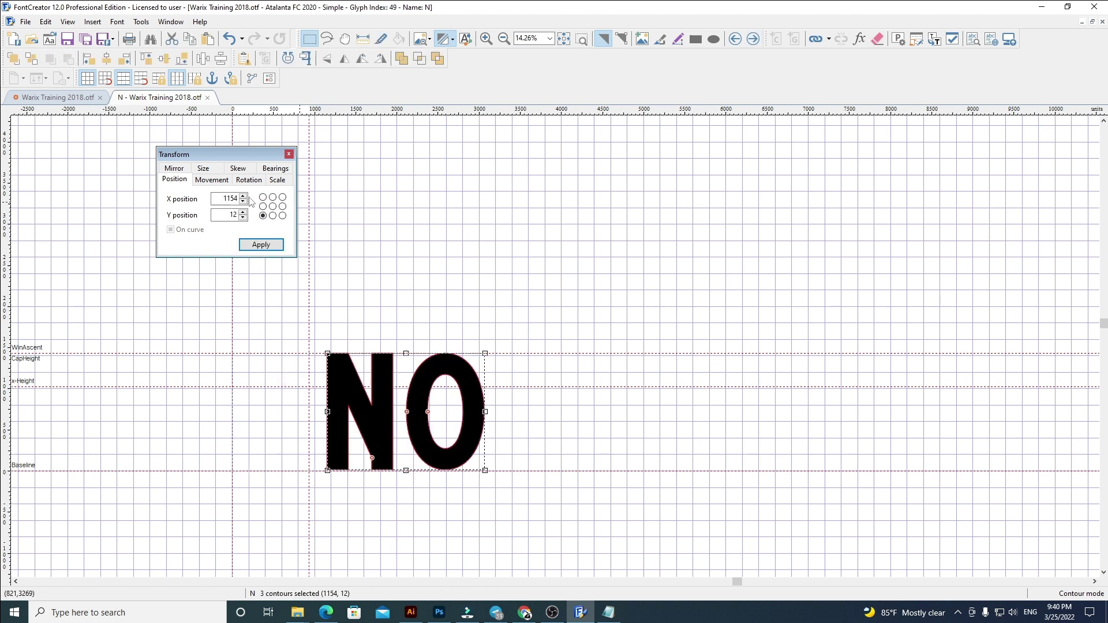
key(Return)
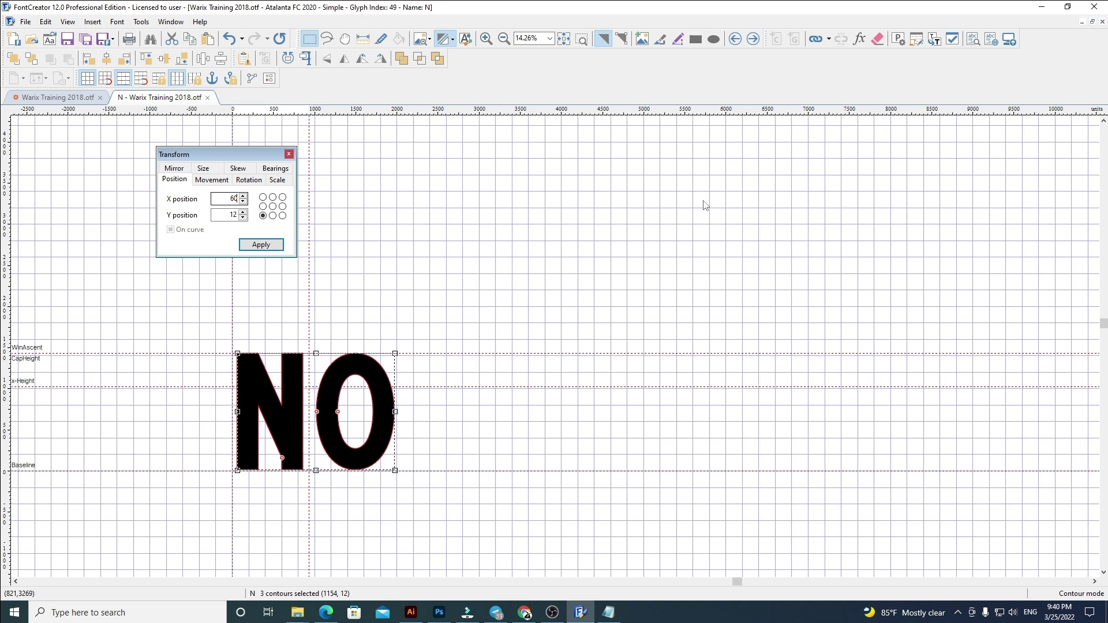
click(703, 201)
drag(306, 304, 590, 571)
key(Delete)
Step: Replace glyph O's old outline with the pasted O shifted to x 60
click(735, 39)
click(753, 39)
click(754, 39)
key(ctrl+a)
key(Delete)
key(ctrl+v)
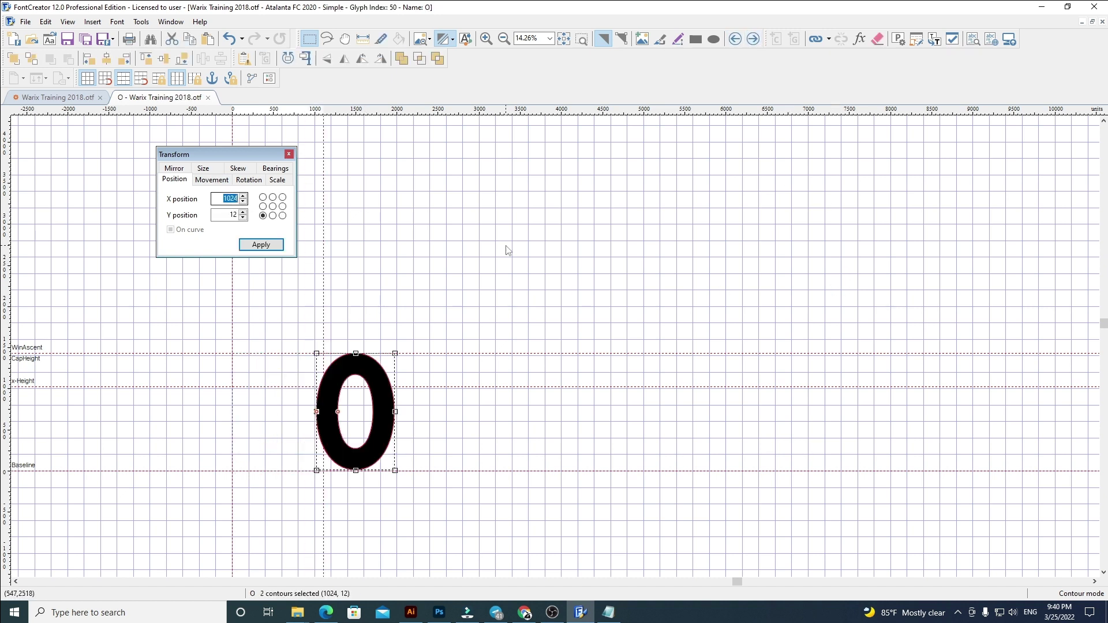
key(Return)
click(524, 262)
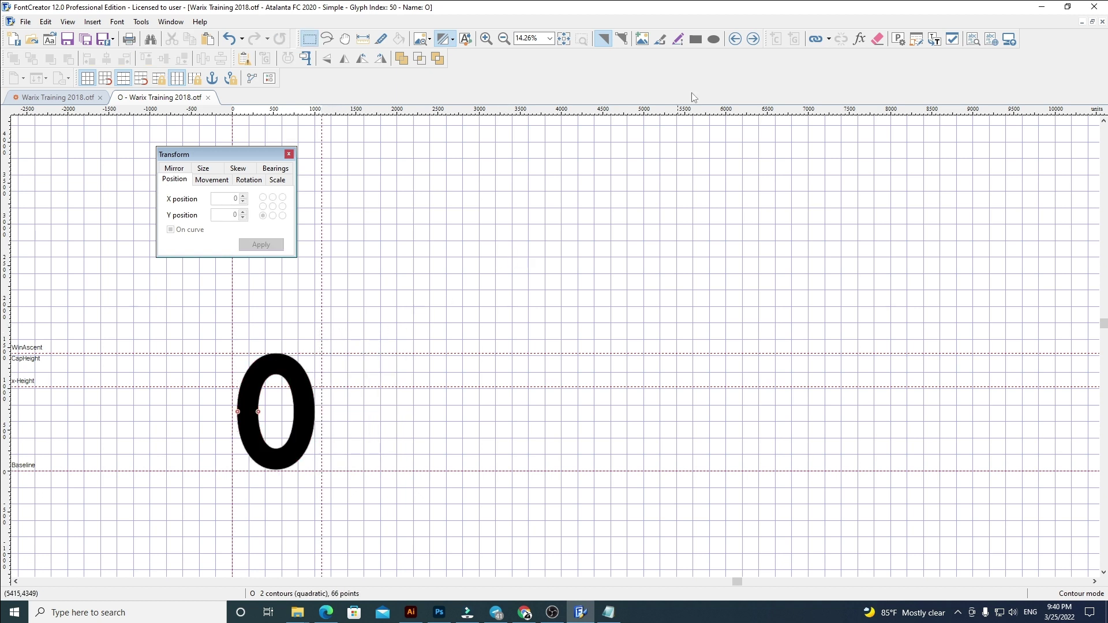
click(754, 39)
Step: Clear glyph P's old outline, undoing an accidental paste of the 0
key(Delete)
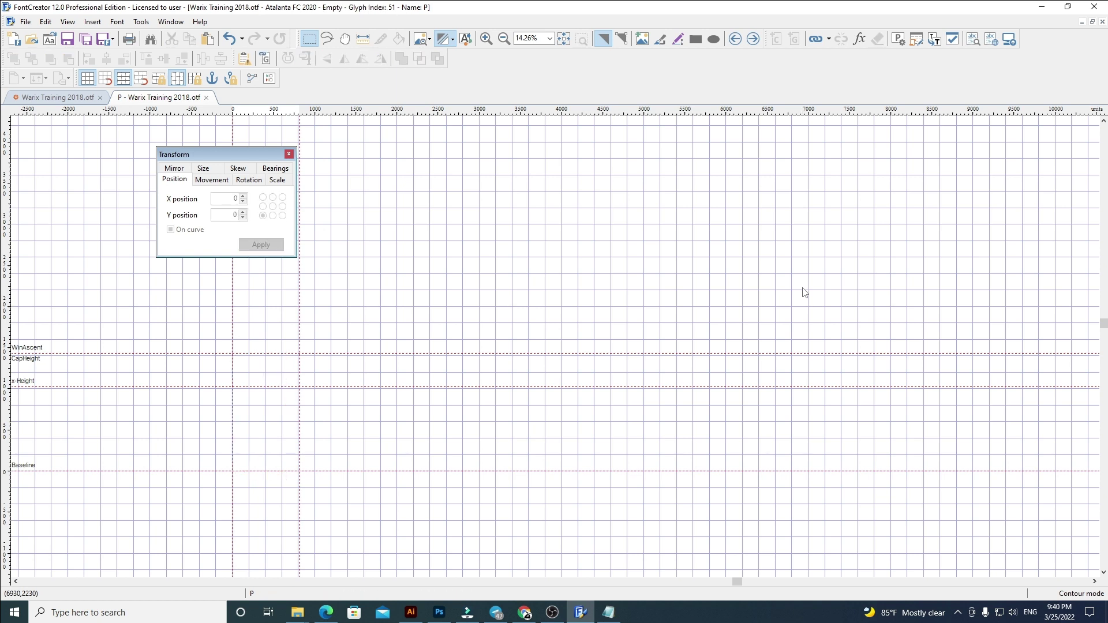
key(ctrl+v)
key(ctrl+z)
Step: Copy letters P through Z from Illustrator's Atalanta 2020 artboard into glyph P
click(411, 612)
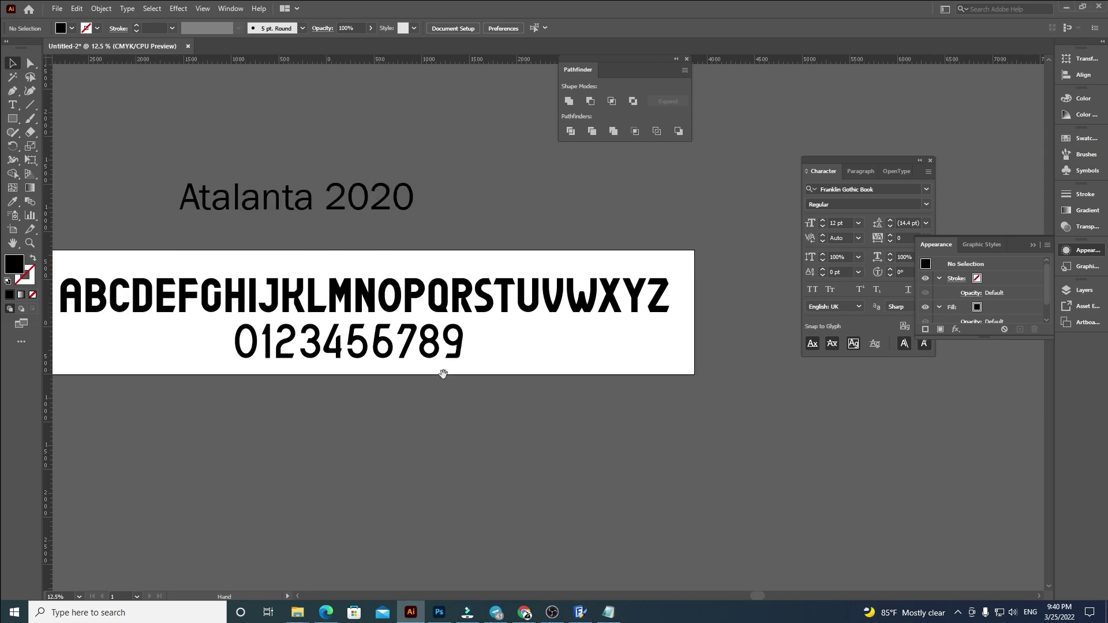
drag(419, 268, 690, 319)
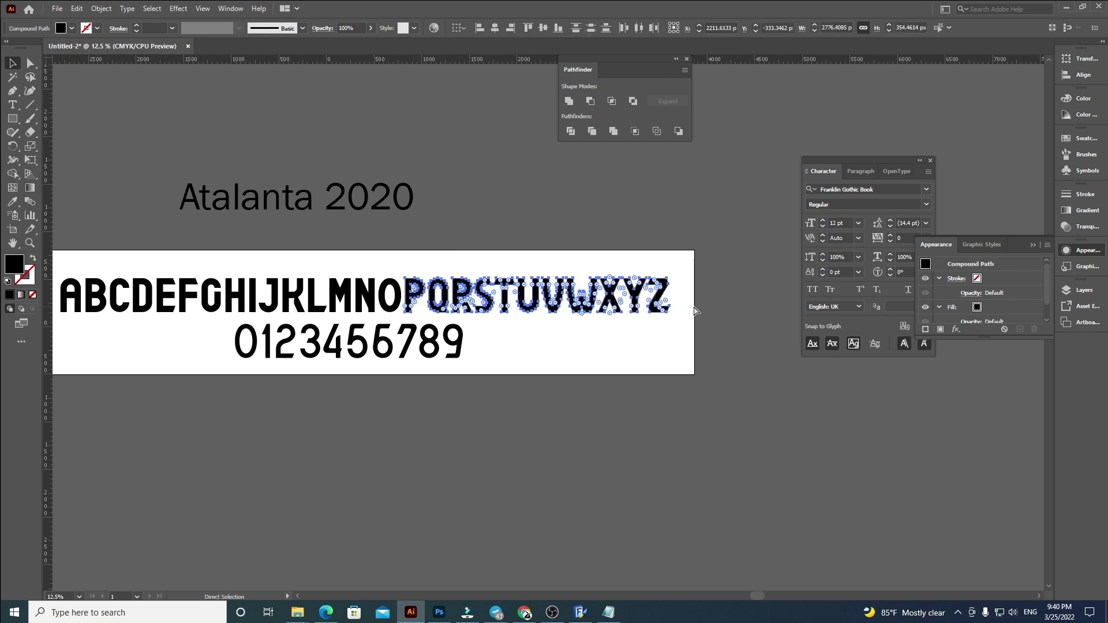
click(584, 513)
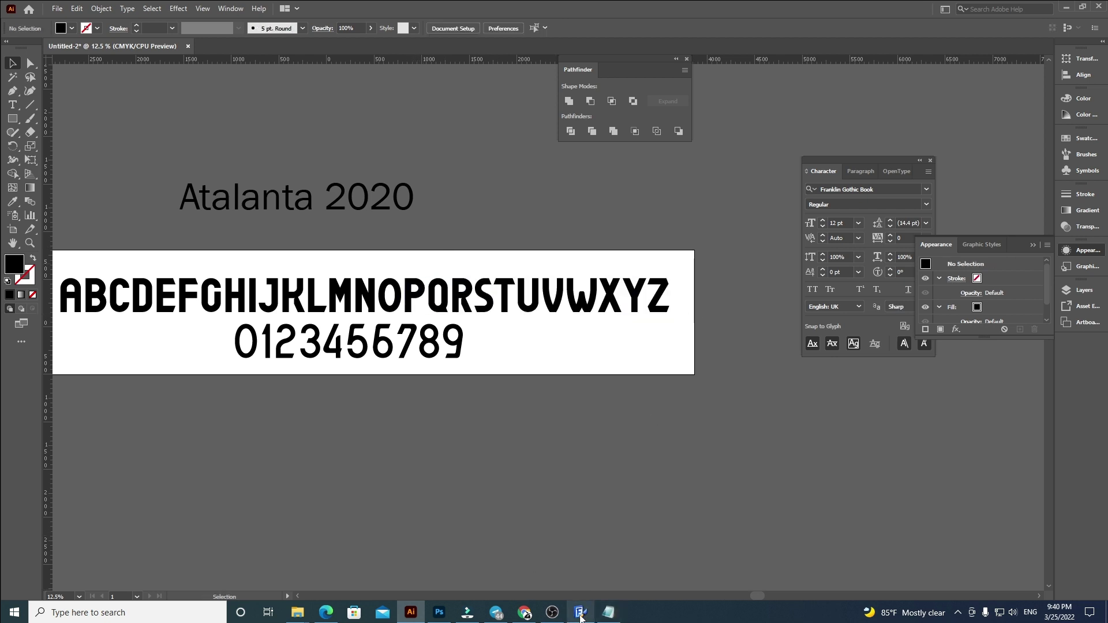
click(580, 613)
key(ctrl+v)
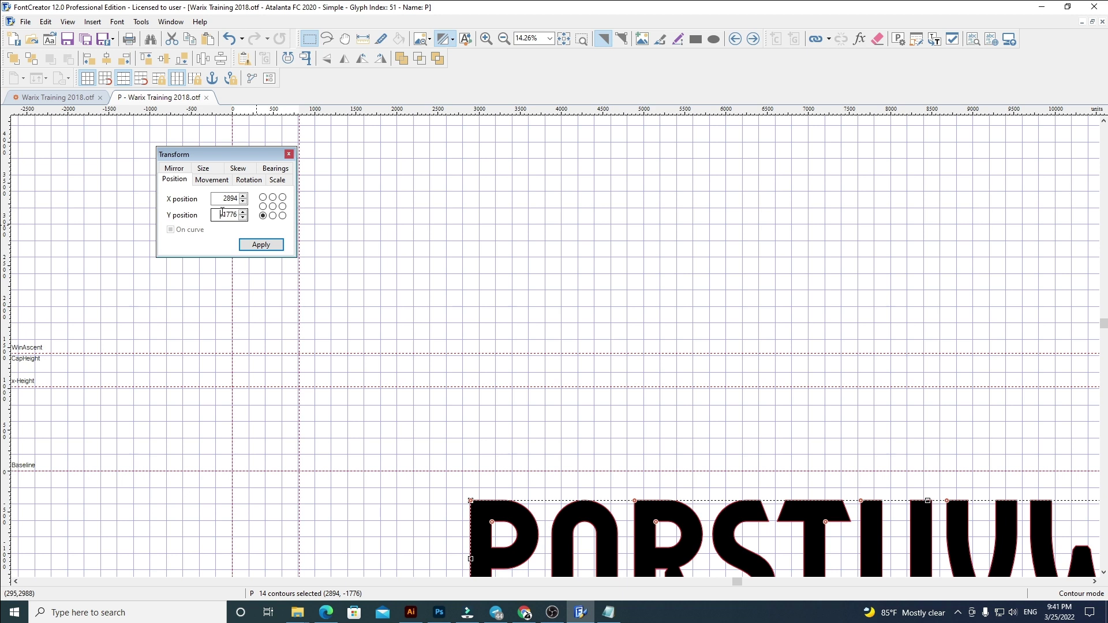
Step: Put the pasted P on the baseline at x 60, widen its advance width, and delete Q–Z
key(Return)
double_click(219, 197)
key(Return)
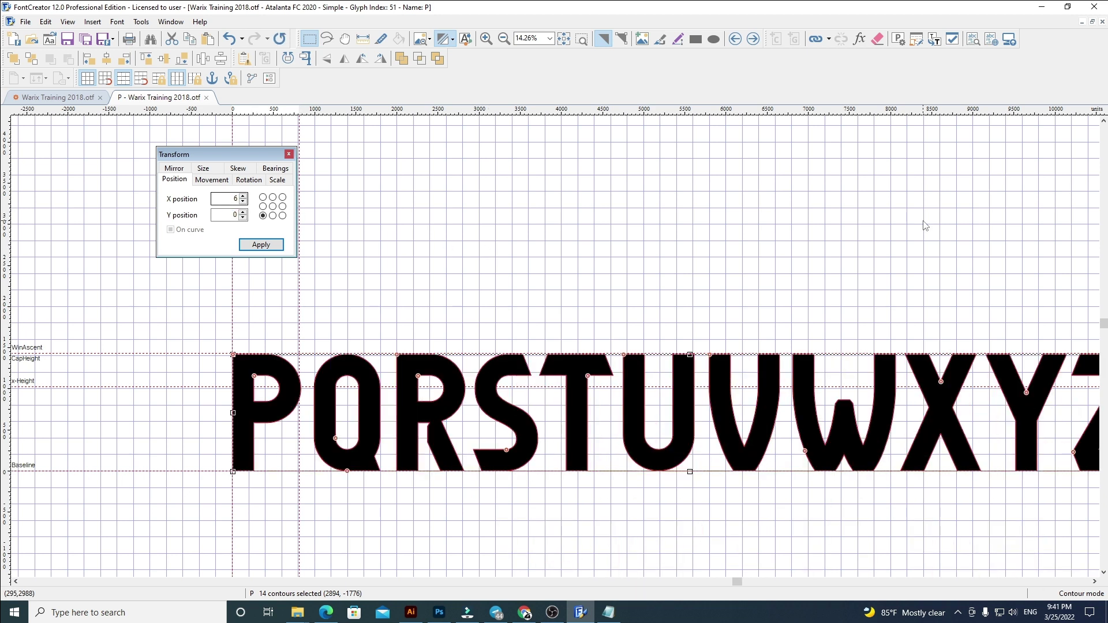
text(60)
key(Return)
click(701, 313)
drag(299, 327, 312, 327)
scroll(306, 346, down, 3)
drag(871, 480, 358, 317)
key(Delete)
scroll(410, 376, up, 1)
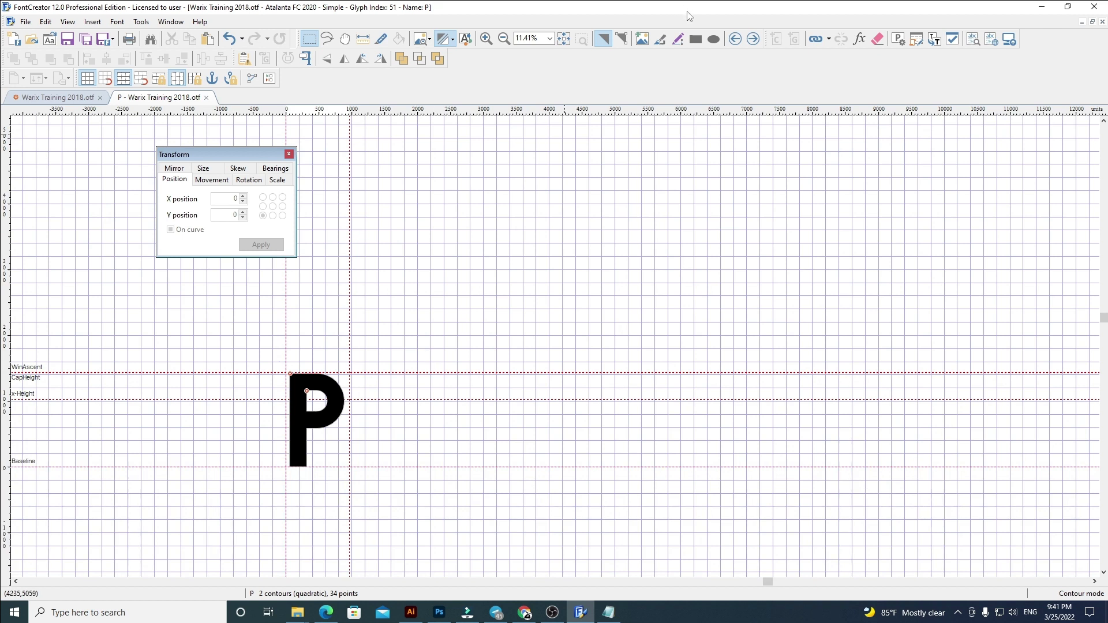
Step: Fill glyph Q with its outline at x 60, narrow its advance width, and delete R–Z
click(754, 39)
key(ctrl+a)
key(Delete)
key(ctrl+v)
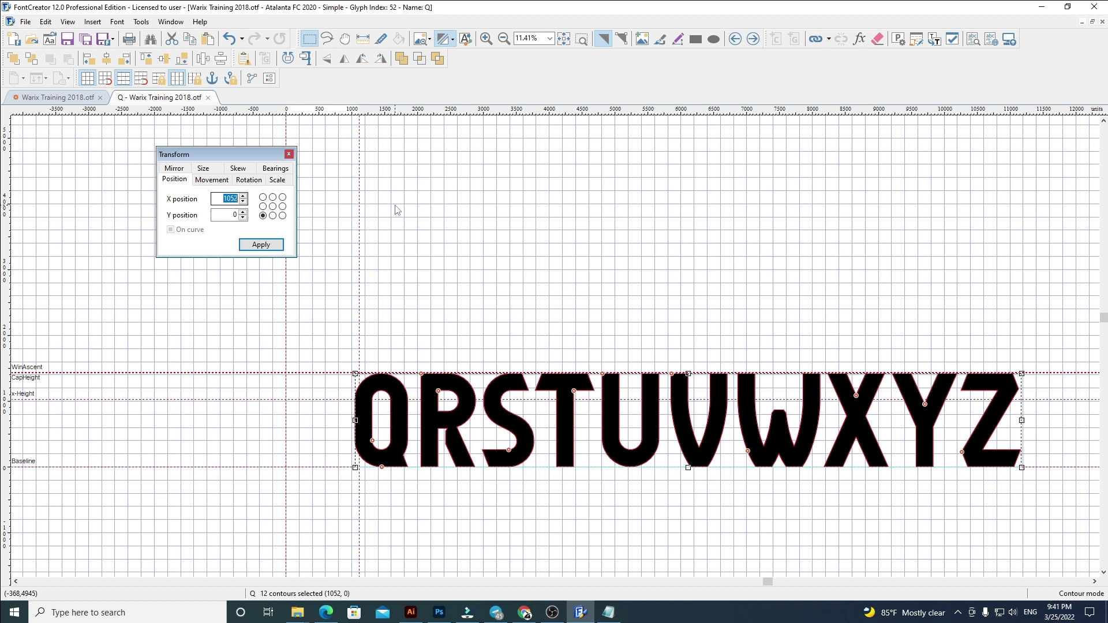
text(60)
key(Return)
click(403, 223)
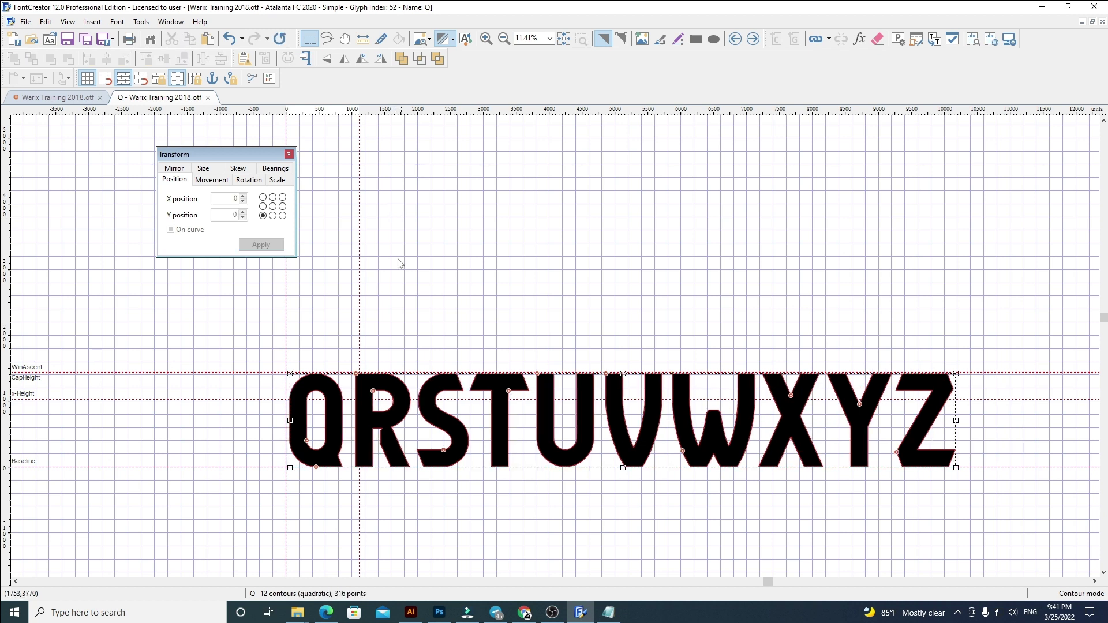
drag(359, 344, 345, 351)
drag(324, 324, 995, 530)
key(Delete)
Step: Fill glyph R with its outline at x 60, widen its advance width, and cut away S–Z
click(754, 38)
key(ctrl+a)
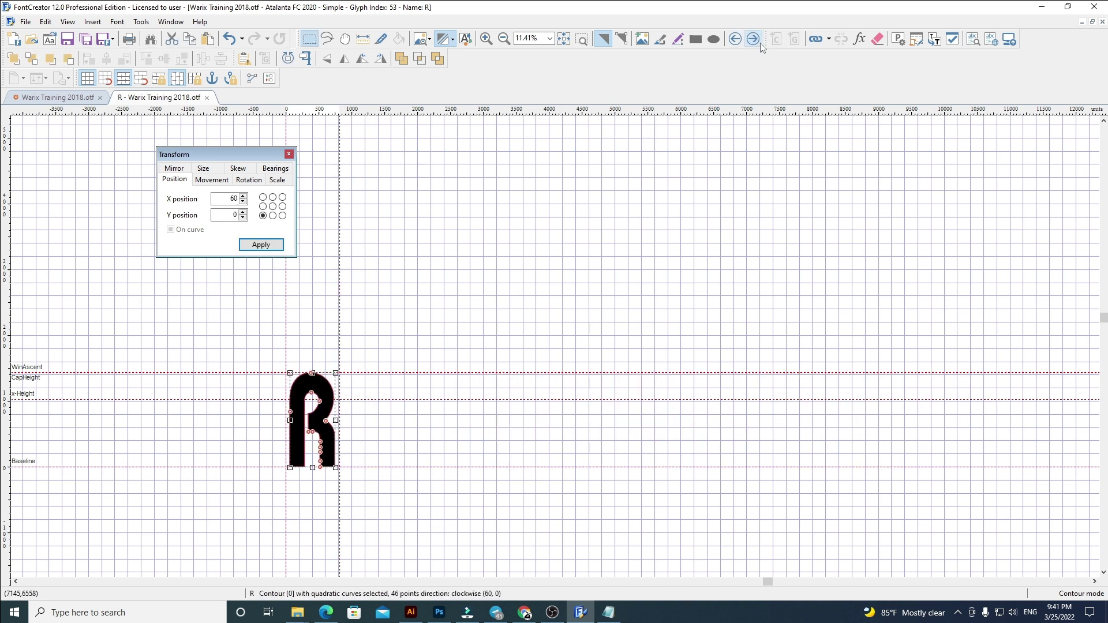
key(Delete)
key(ctrl+v)
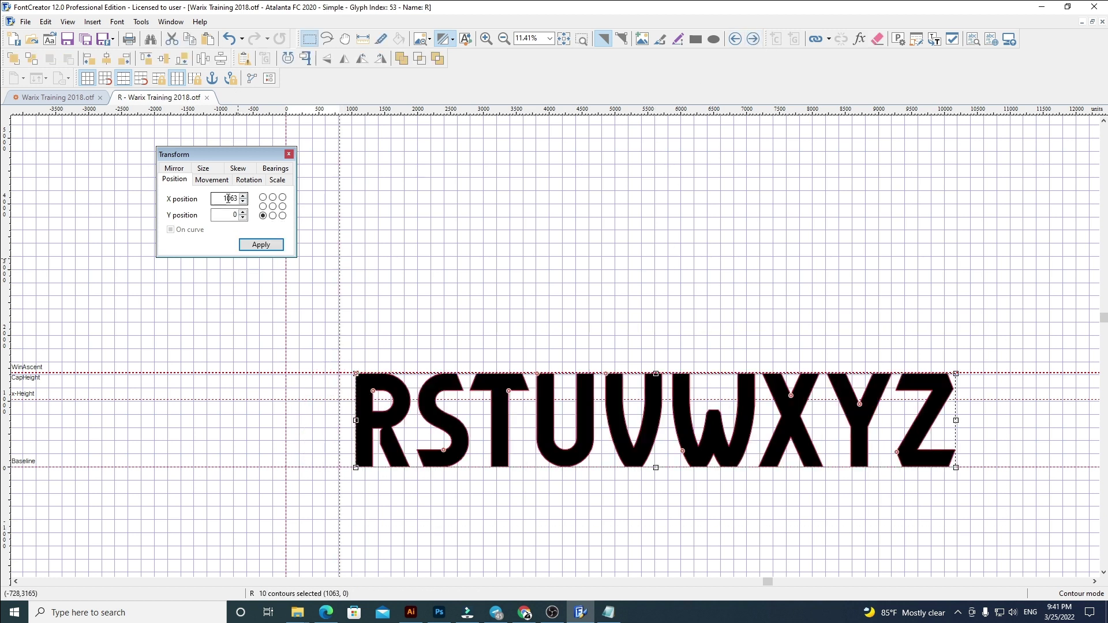
text(60)
key(Return)
click(652, 188)
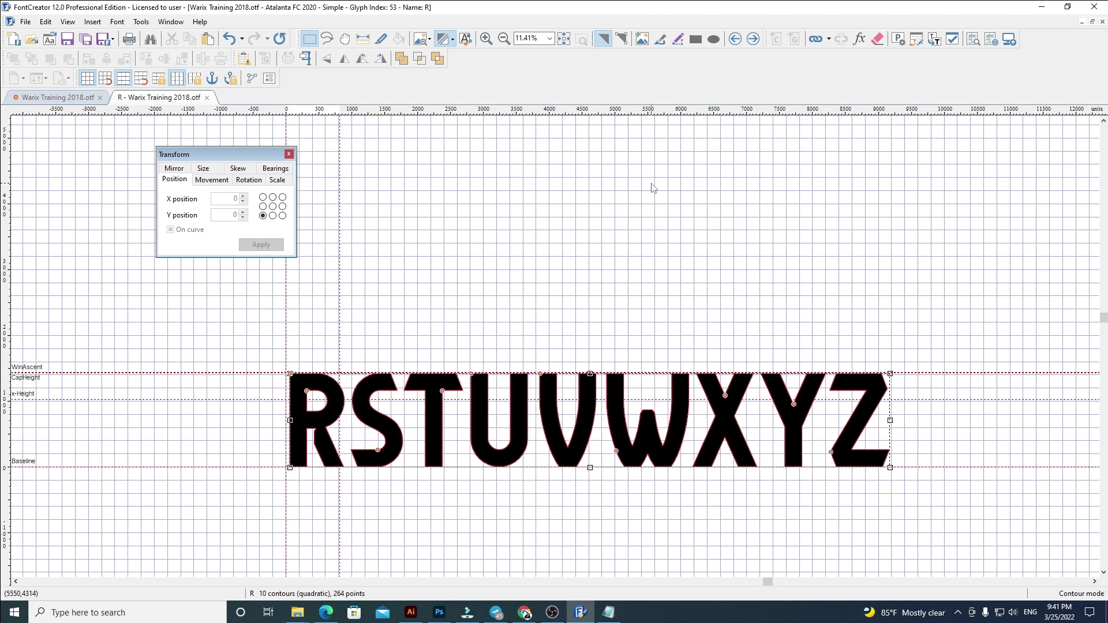
scroll(321, 351, up, 2)
drag(349, 369, 866, 507)
scroll(346, 375, down, 1)
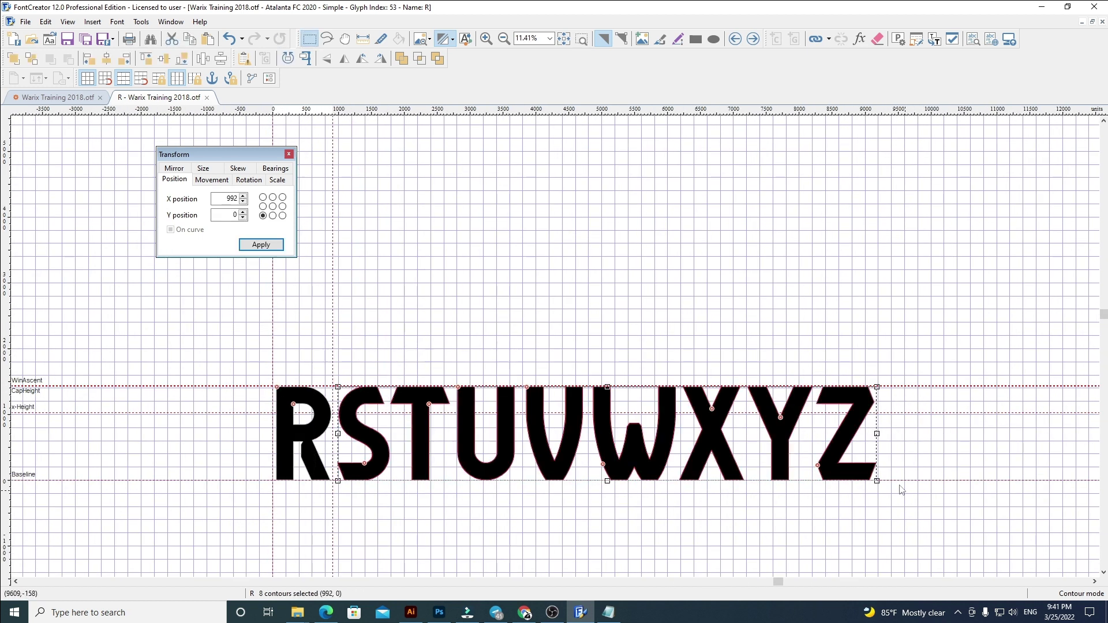
key(ctrl+x)
Step: Fill glyph S with its outline at x 60, widen its advance width, and delete T–Z
click(753, 38)
key(Delete)
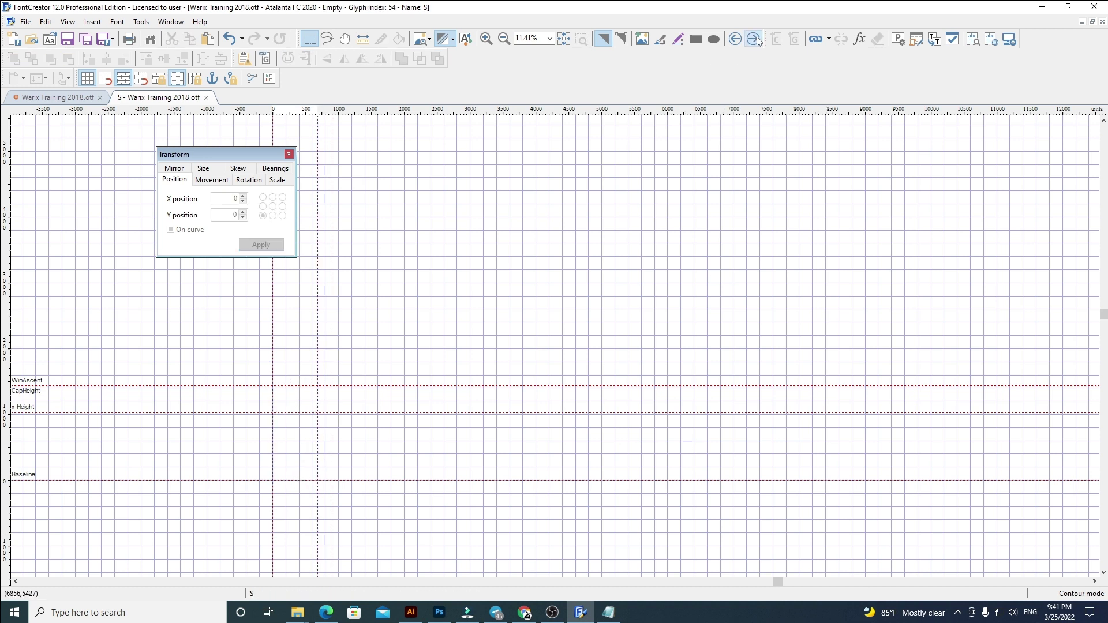
key(ctrl+v)
click(235, 199)
text(6)
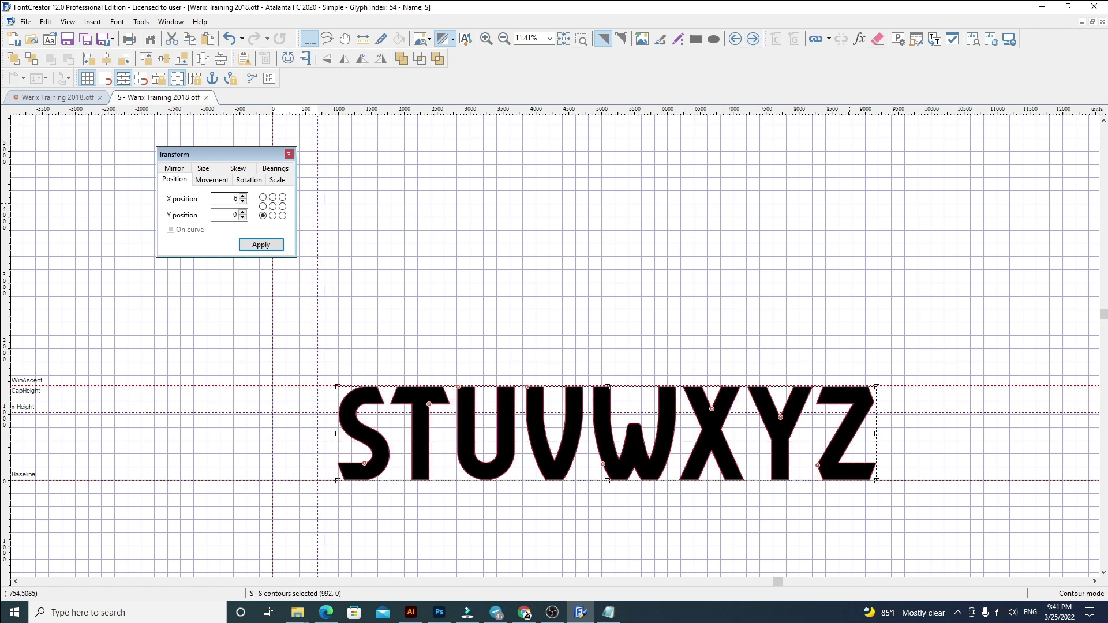
text(0)
key(Return)
click(858, 206)
drag(318, 357, 862, 535)
key(Delete)
Step: Fill glyph T with its outline at x 60, widen its advance width, and delete the leftover letters
click(753, 38)
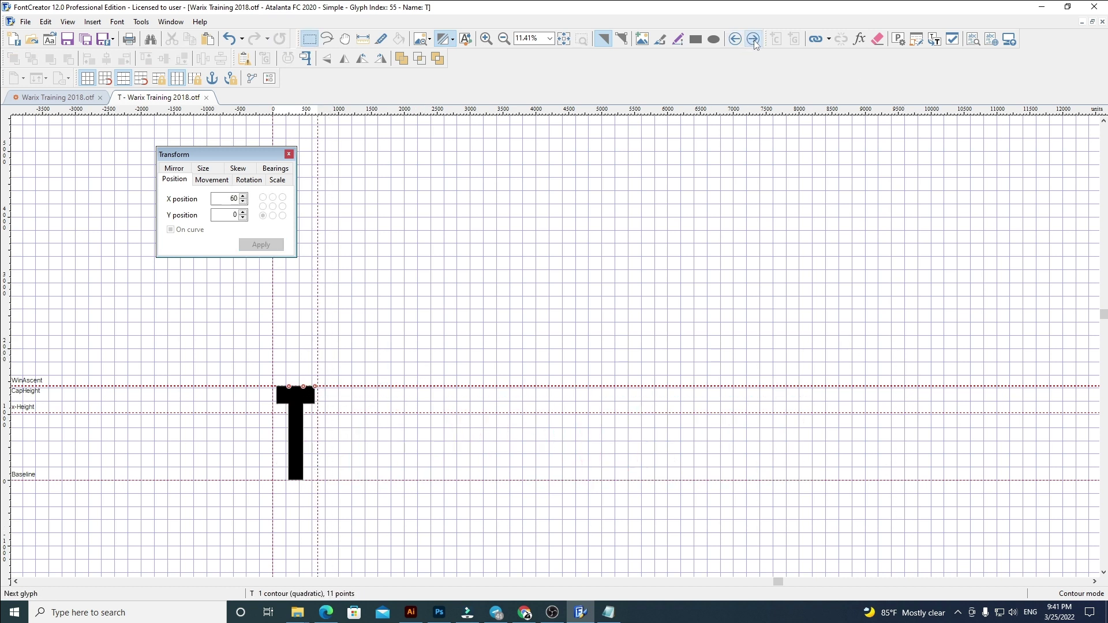
key(ctrl+a)
key(Delete)
key(ctrl+v)
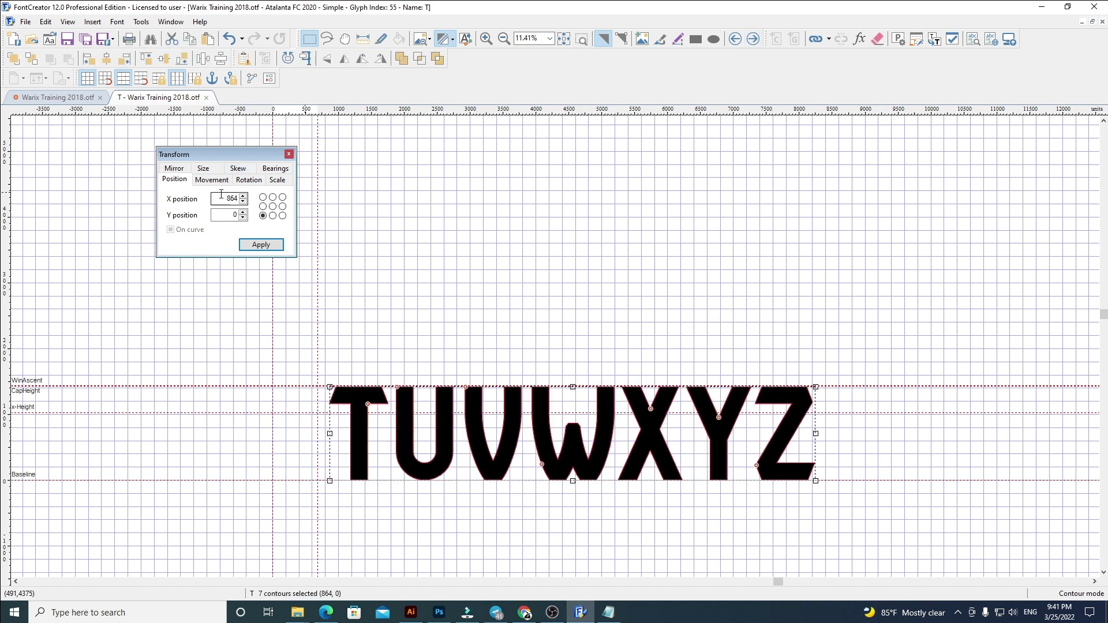
text(60)
key(Return)
click(522, 198)
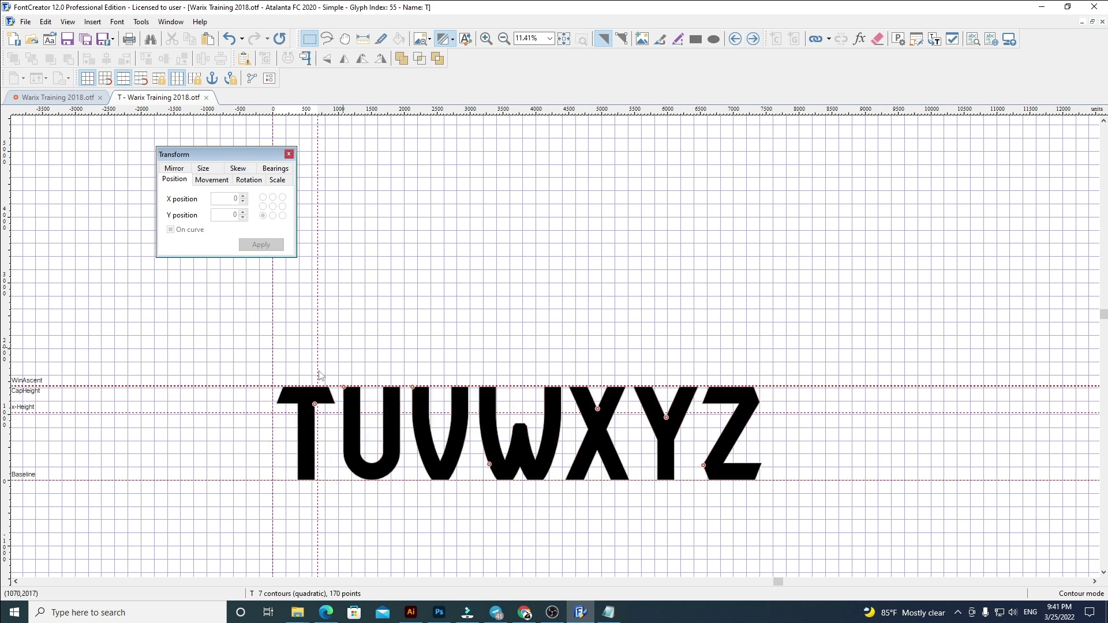
scroll(317, 374, up, 2)
drag(325, 358, 1006, 543)
scroll(324, 349, down, 1)
key(Delete)
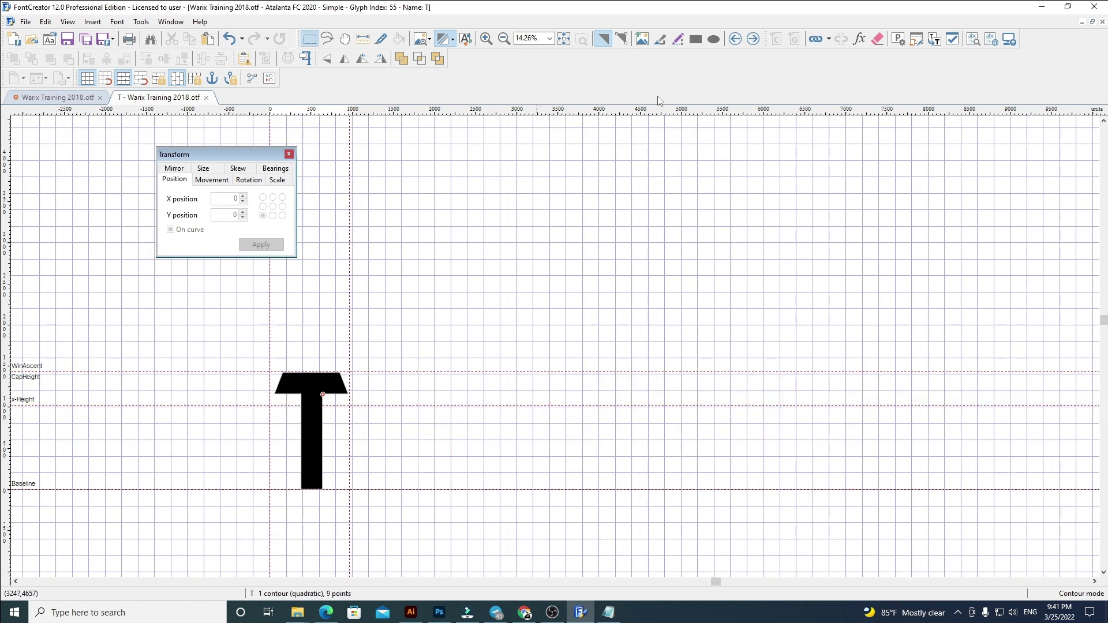
Step: Fill glyph U with its outline at x 0, widen its advance width, and delete V–Z
click(752, 39)
key(ctrl+a)
key(ctrl+v)
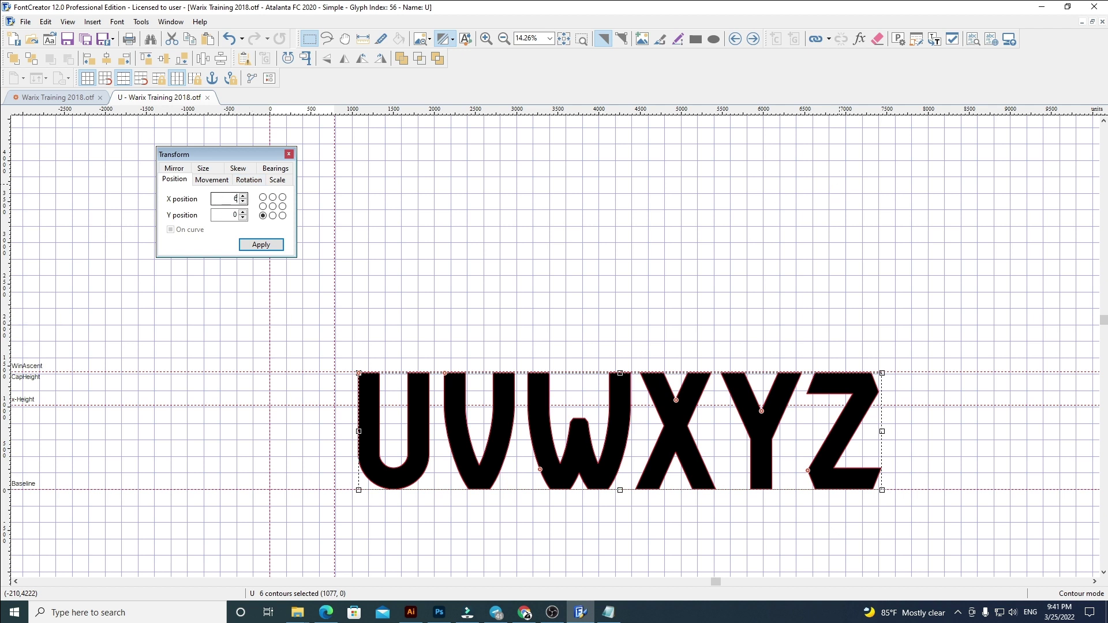
key(Return)
click(841, 189)
drag(336, 351, 350, 358)
drag(322, 339, 888, 531)
key(Delete)
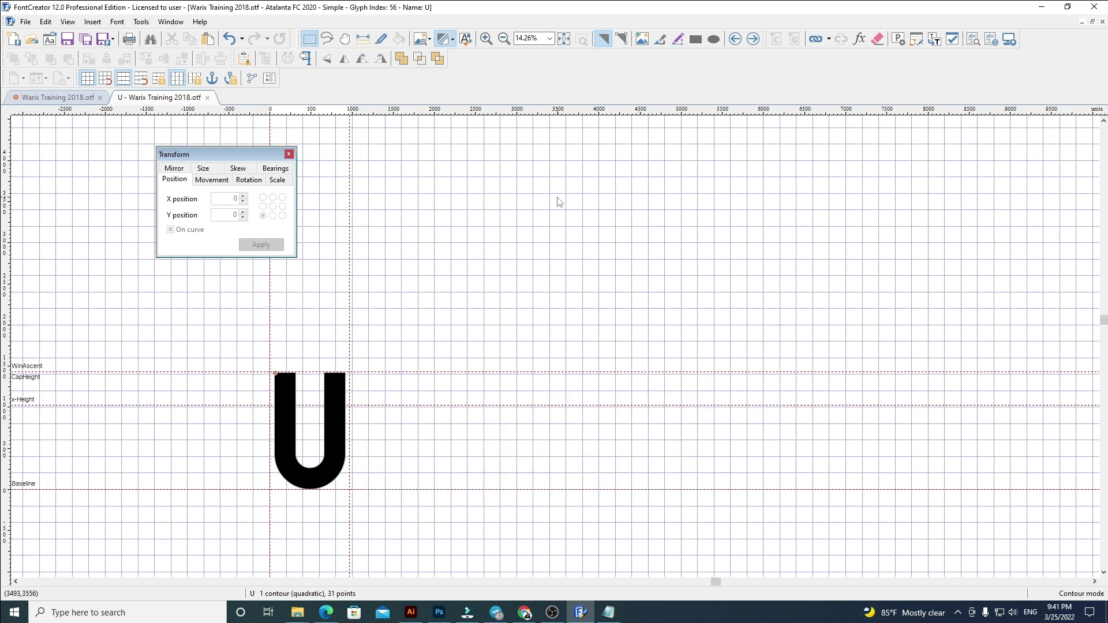
click(752, 38)
key(ctrl+a)
Step: Replace glyph V with the pasted V shape at the origin, removing the extra W–Z letters
key(Delete)
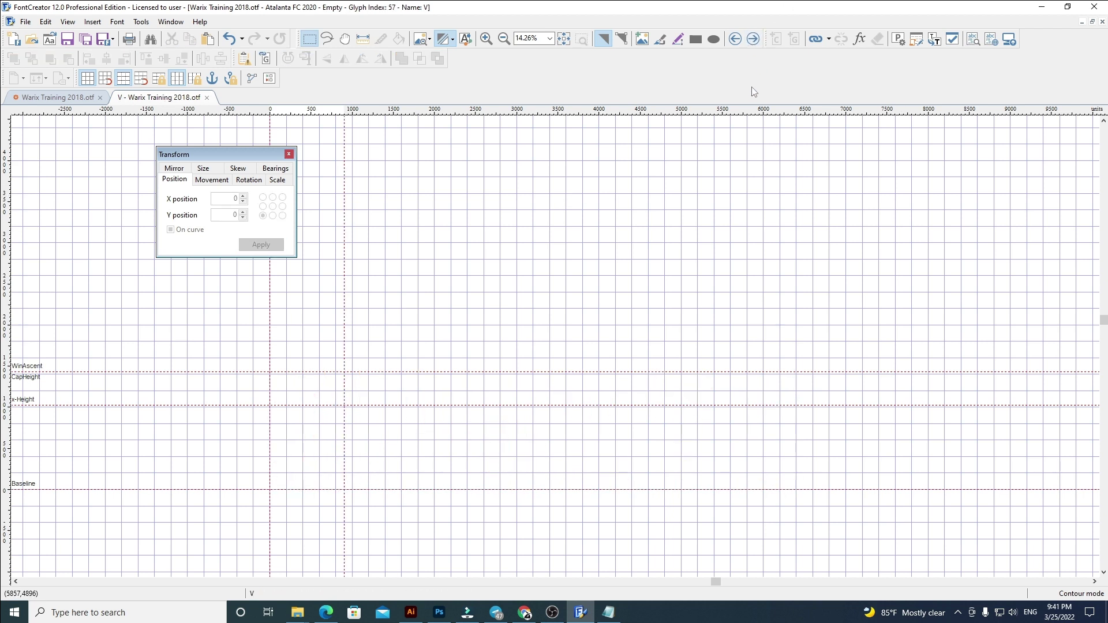
key(ctrl+v)
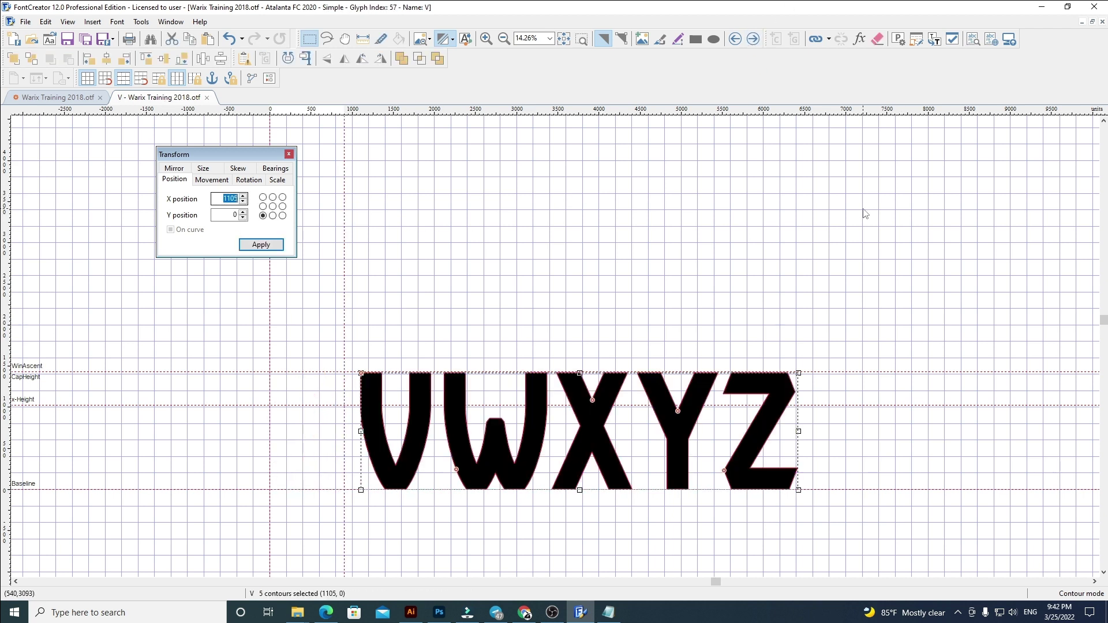
key(Return)
click(863, 210)
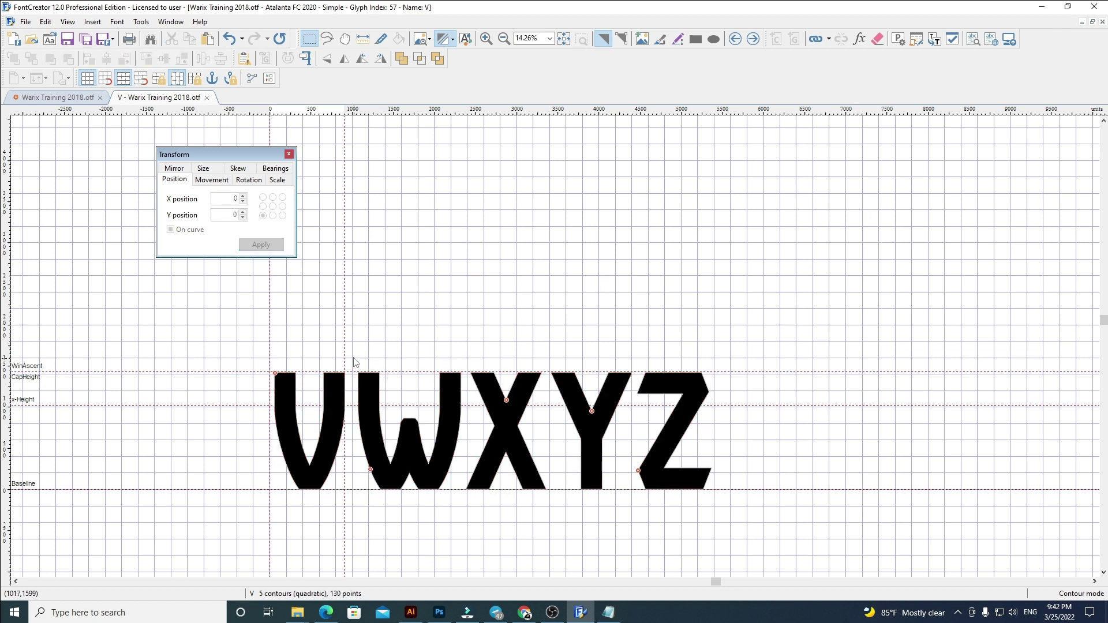
drag(335, 359, 873, 538)
key(Delete)
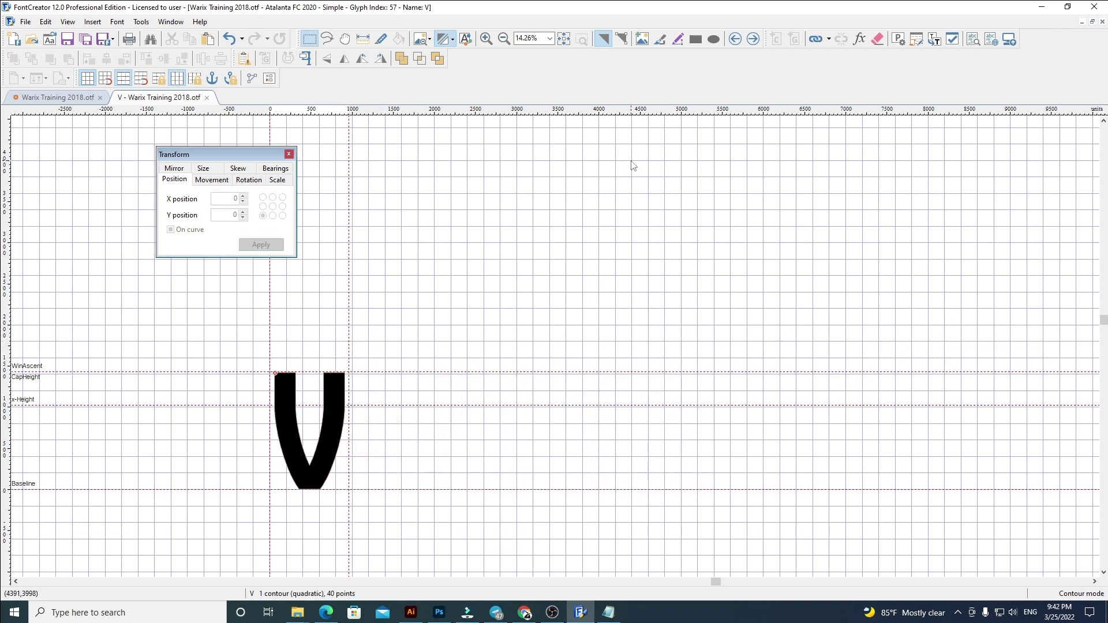
Step: Give glyph W the new W at X 0 with a widened advance width, deleting X–Z
click(754, 40)
key(ctrl+a)
key(ctrl+v)
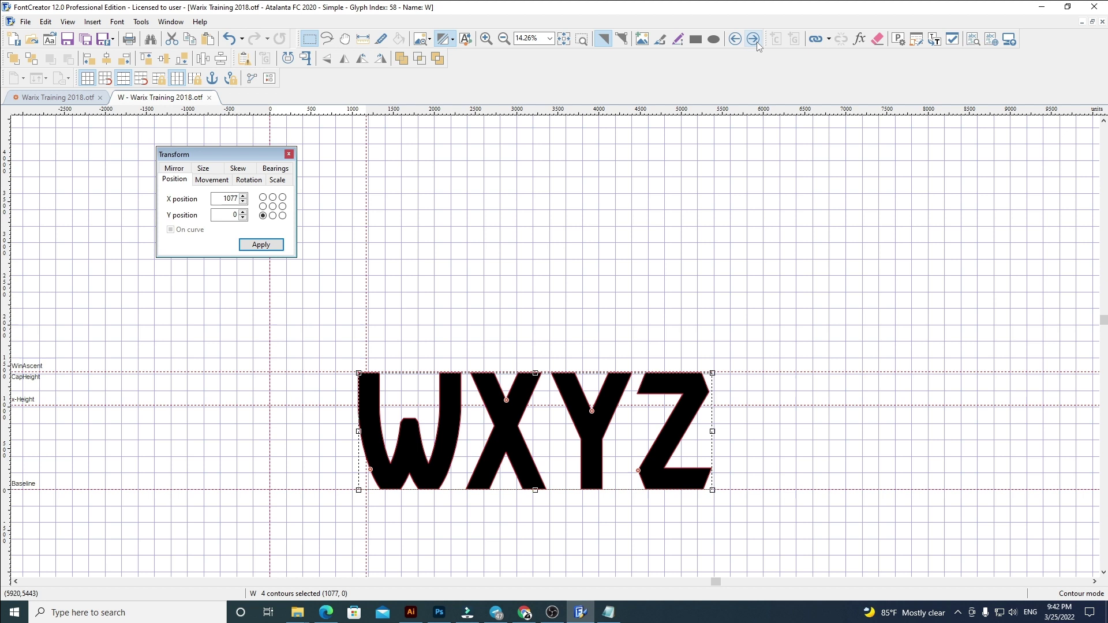
click(226, 199)
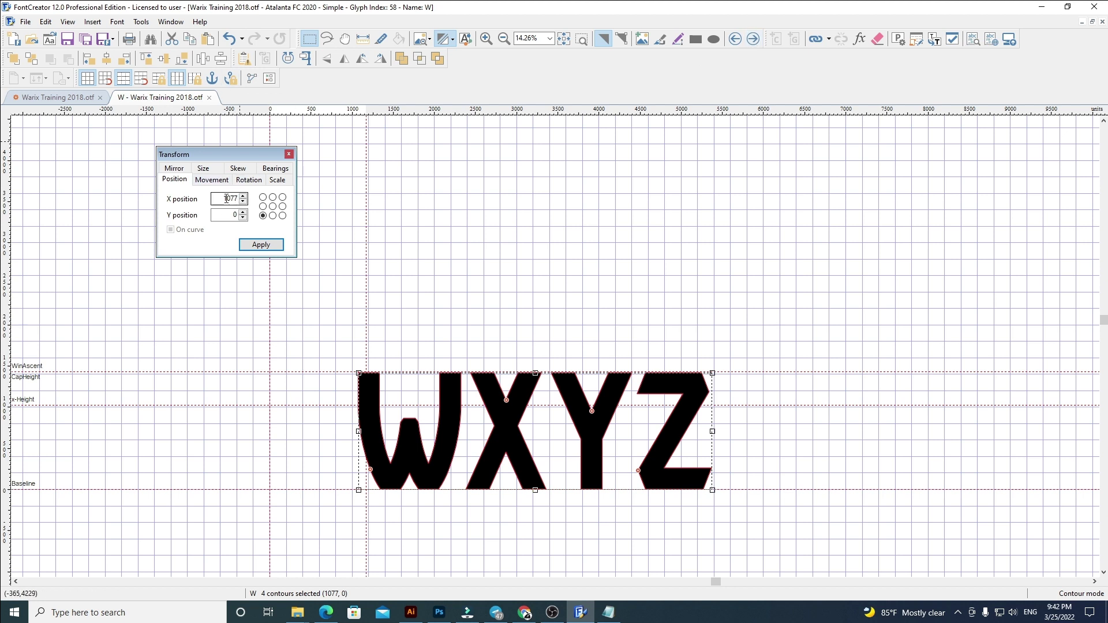
text(0)
key(Return)
click(625, 191)
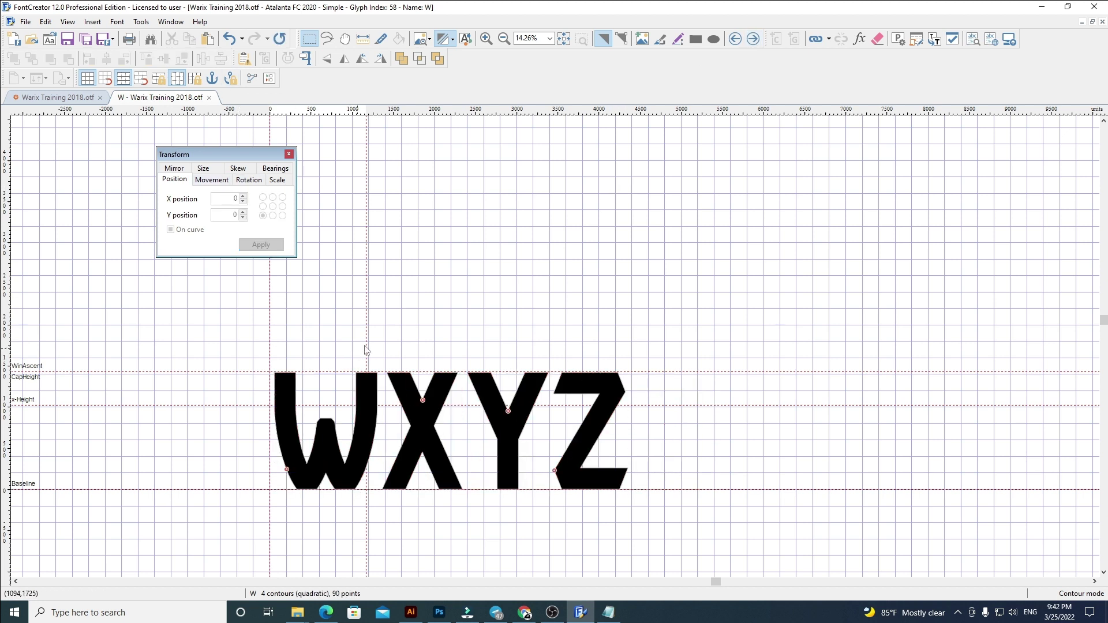
drag(364, 341, 767, 538)
key(Delete)
Step: Give glyph X the new X at the origin with a fitted width, deleting Y and Z
click(753, 39)
key(ctrl+a)
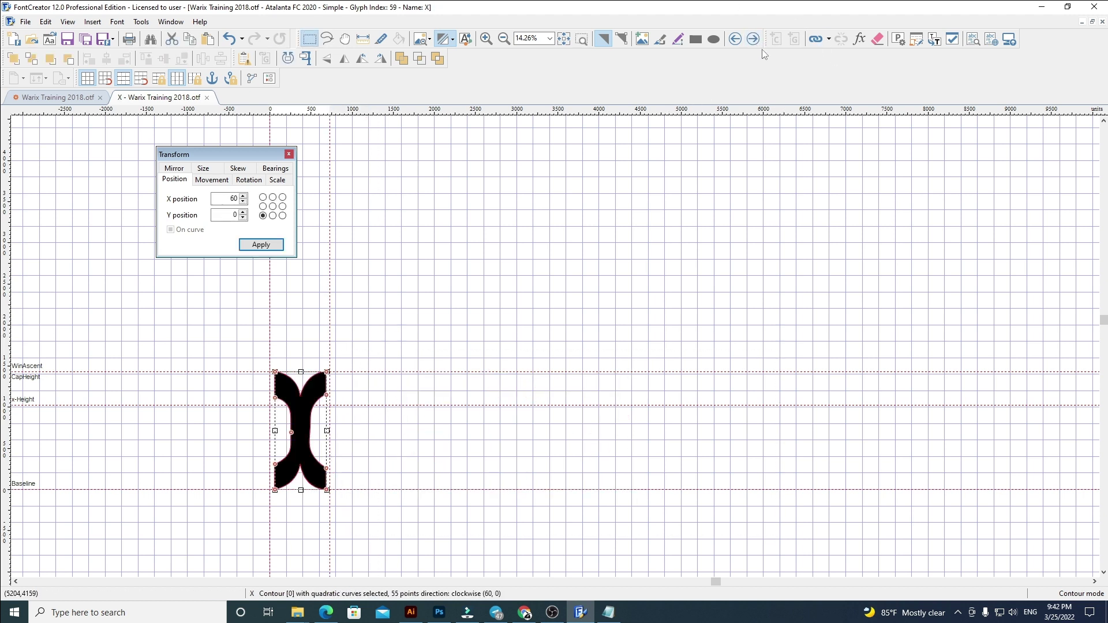
key(Delete)
key(ctrl+v)
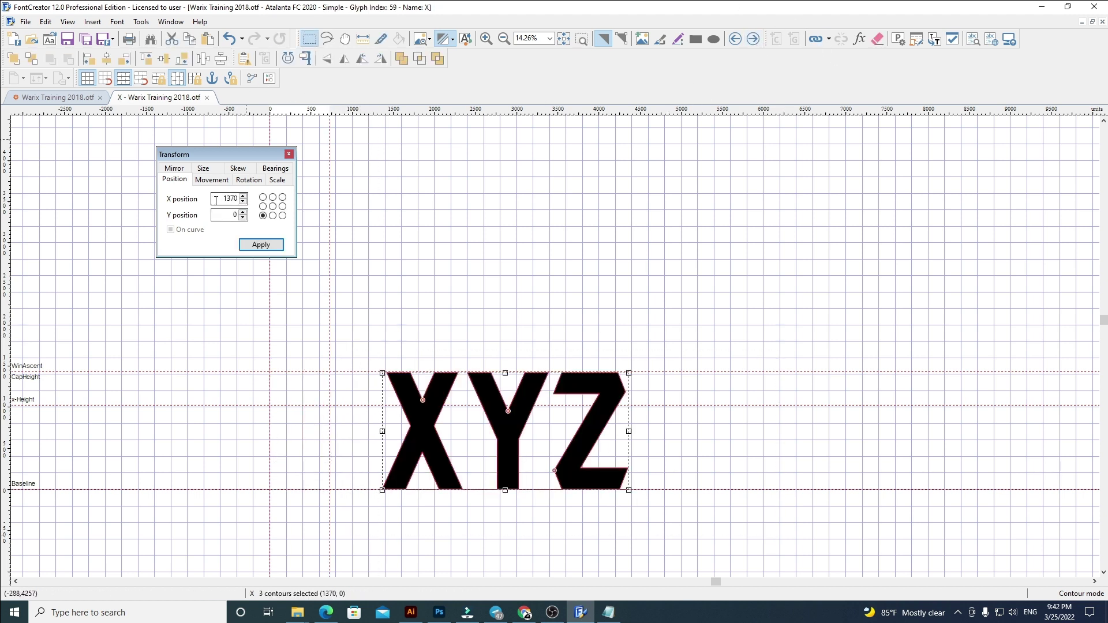
key(Return)
click(677, 214)
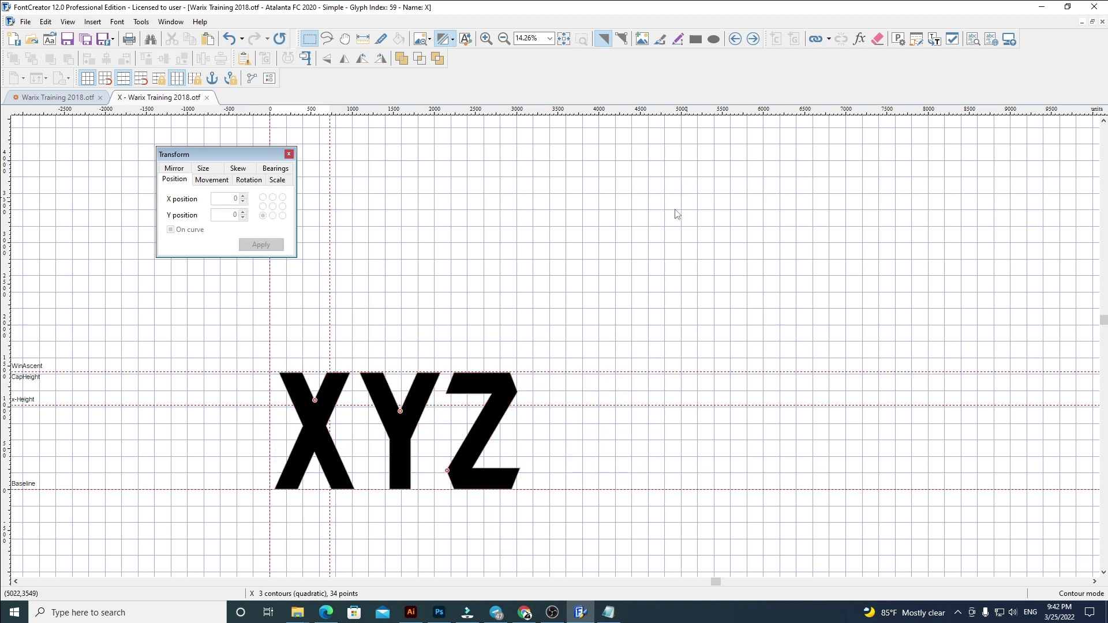
drag(331, 349, 747, 559)
key(Delete)
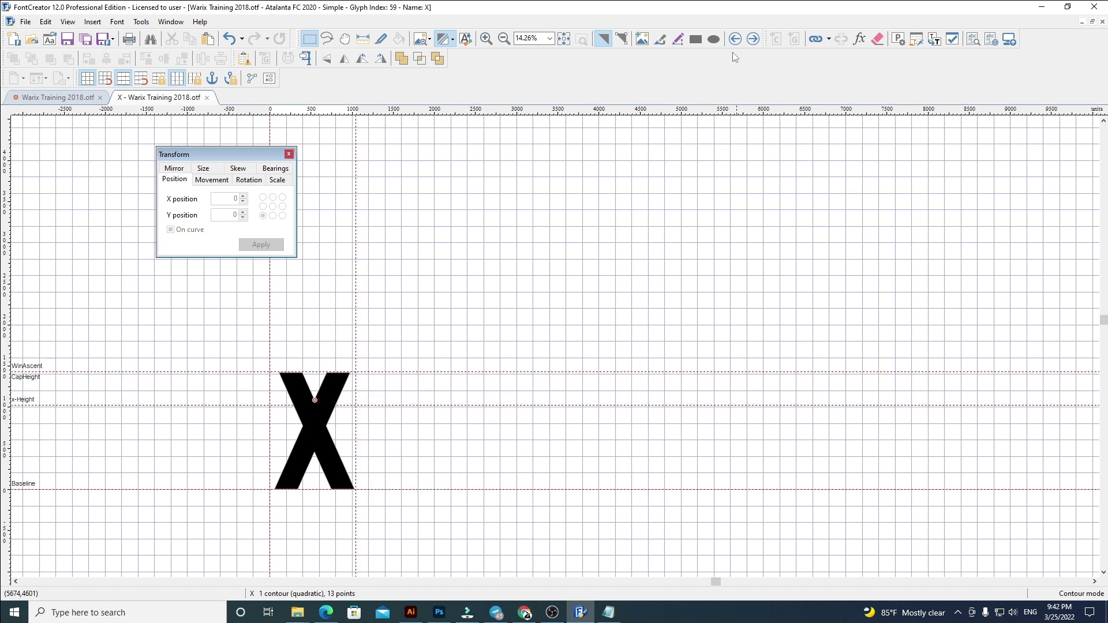
Step: Give glyph Y the new Y at the origin with a fitted width, deleting the extra Z
click(753, 39)
key(ctrl+a)
key(Delete)
key(ctrl+v)
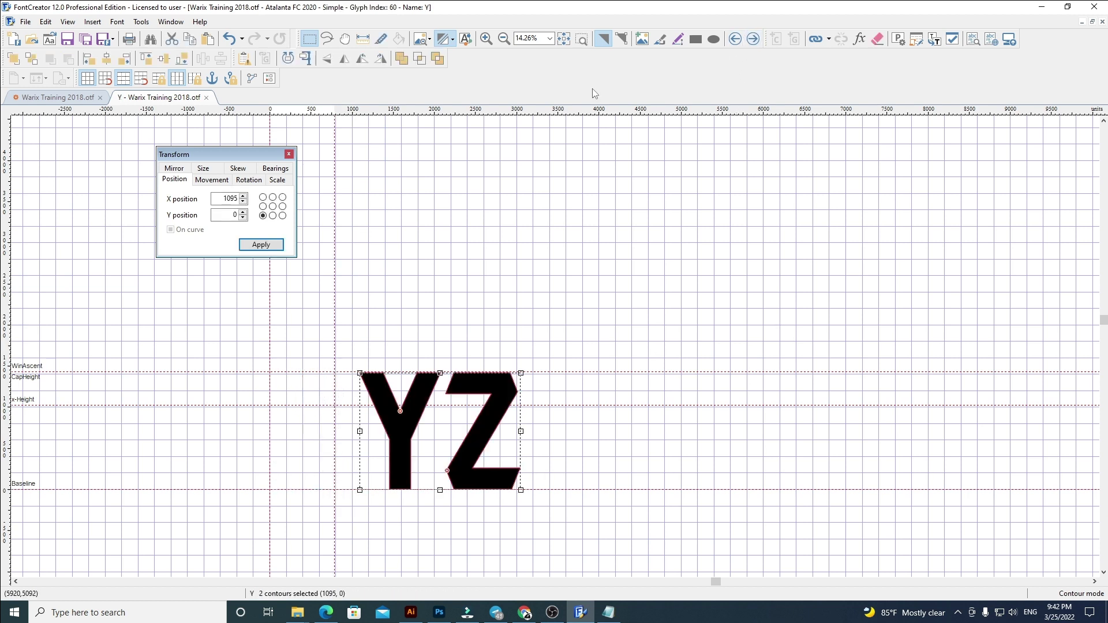
click(236, 199)
text(600)
key(Return)
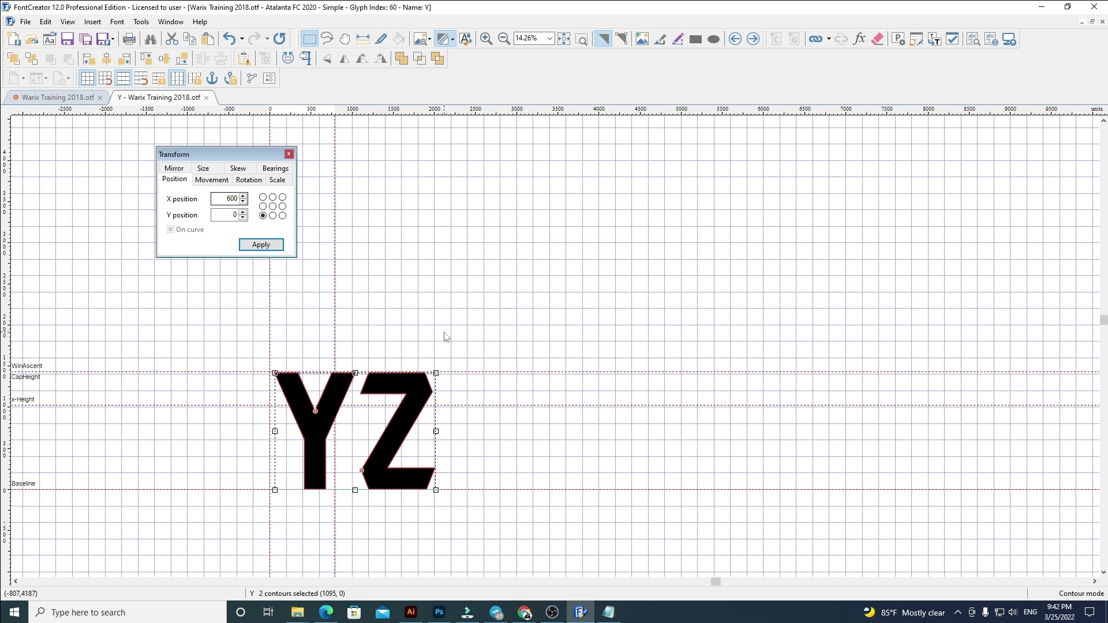
click(443, 284)
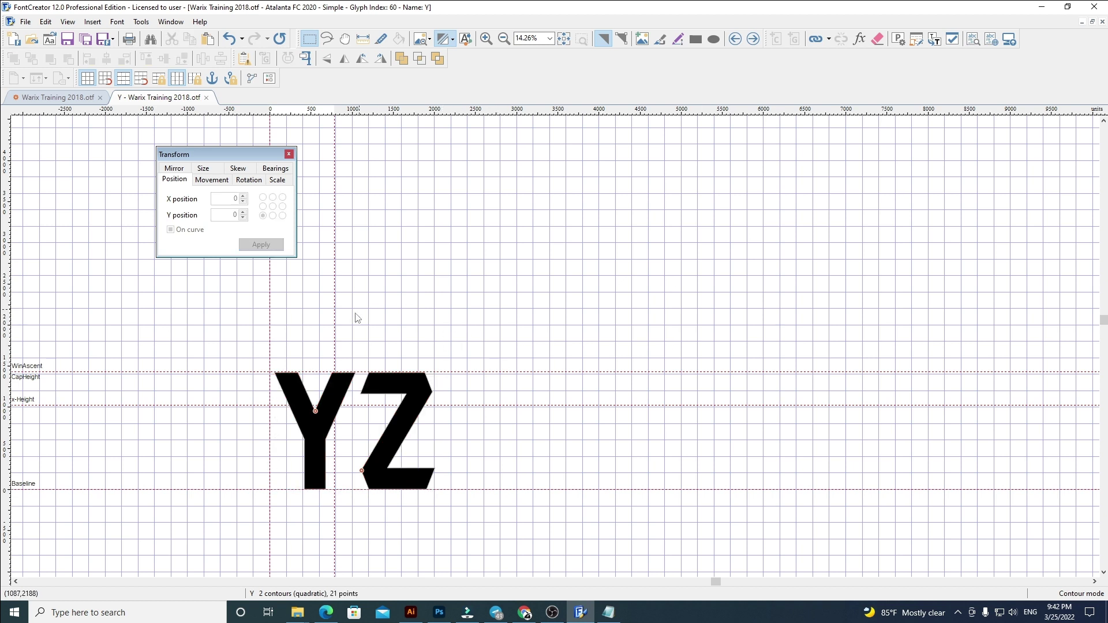
drag(335, 324, 358, 324)
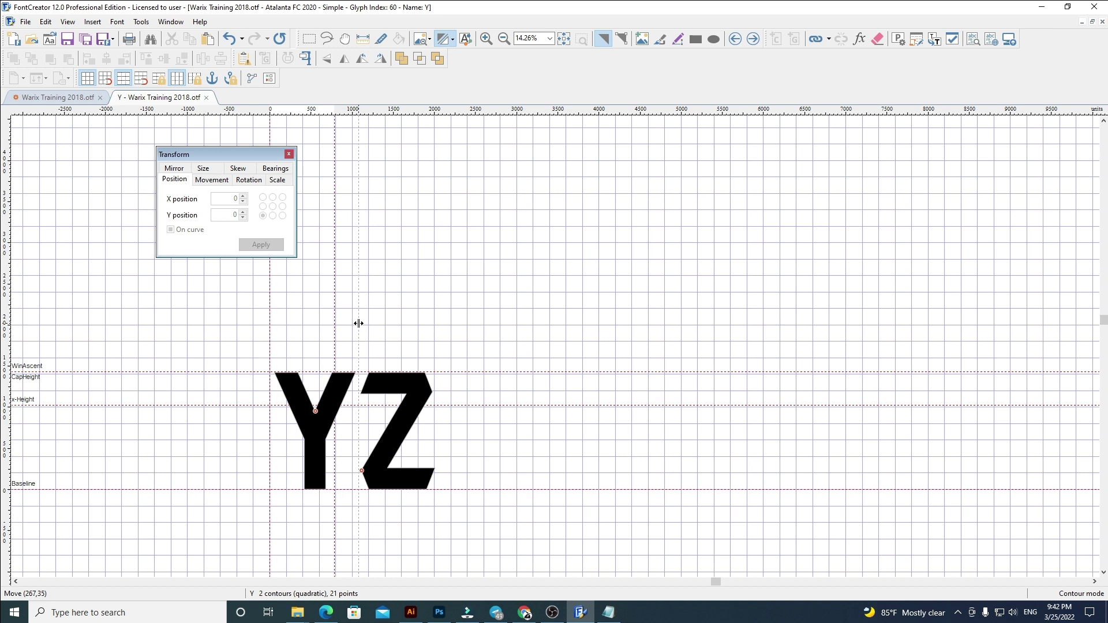
drag(511, 514, 594, 512)
key(Delete)
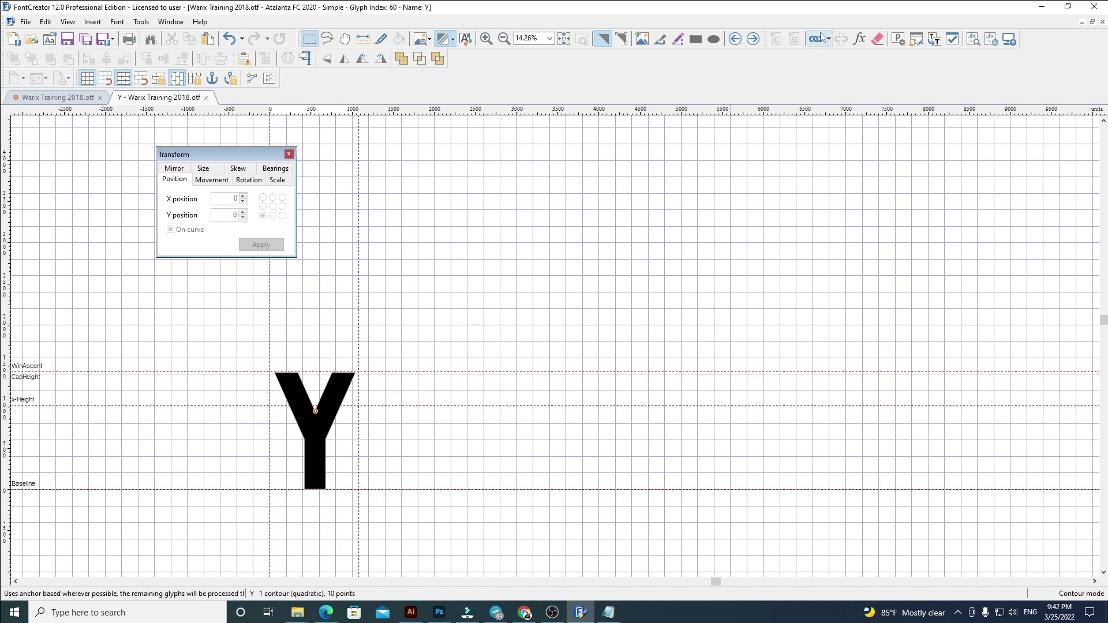
Step: Replace the rounded Z with the new sharp Z at X 60 and widen its advance width
click(753, 39)
key(Delete)
key(ctrl+v)
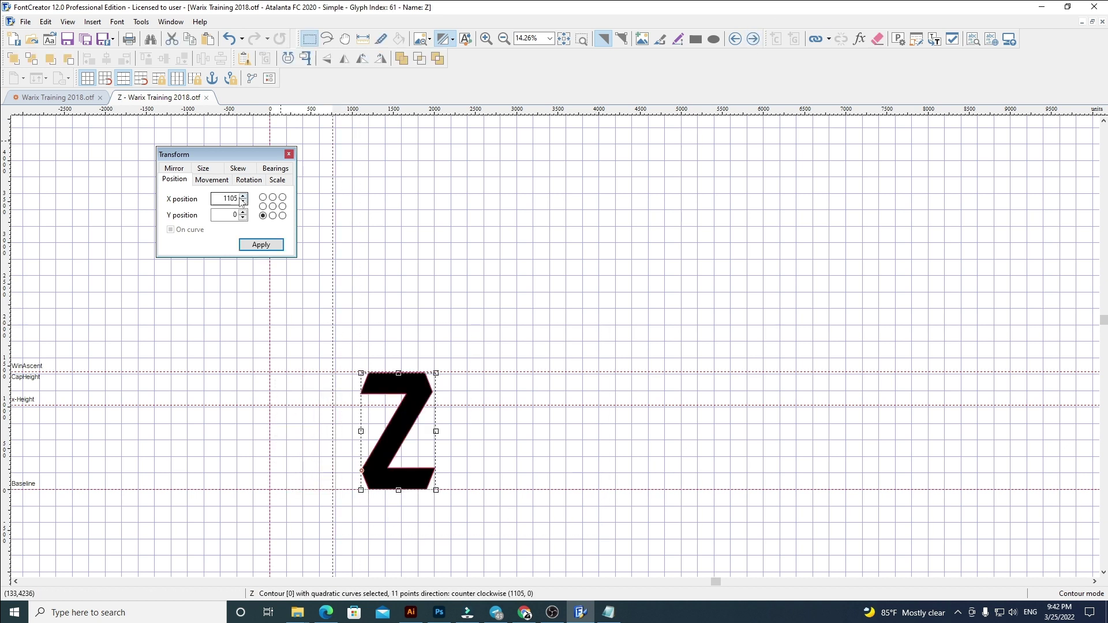
text(60)
key(Return)
click(1076, 160)
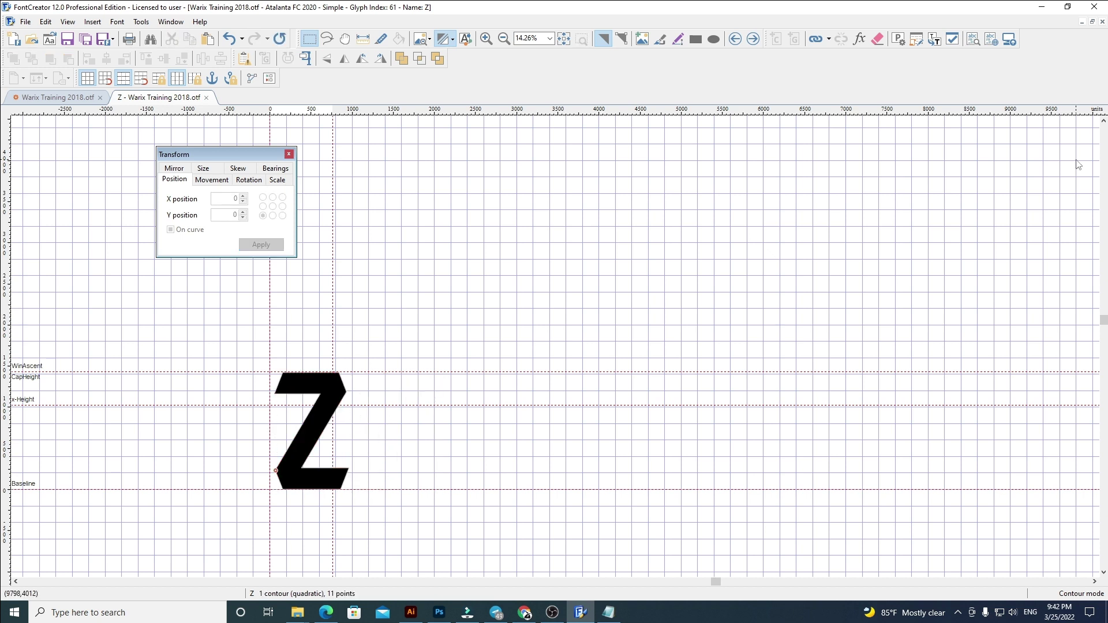
drag(334, 353, 352, 353)
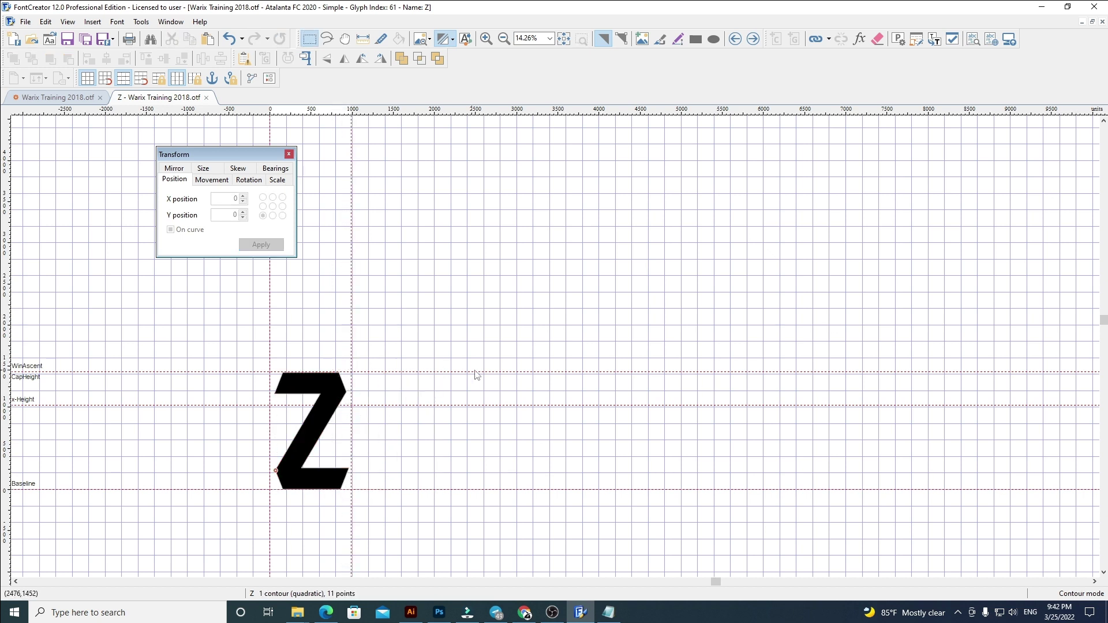
Step: Back in the font overview, open the zero glyph and cut out its old outline
click(206, 98)
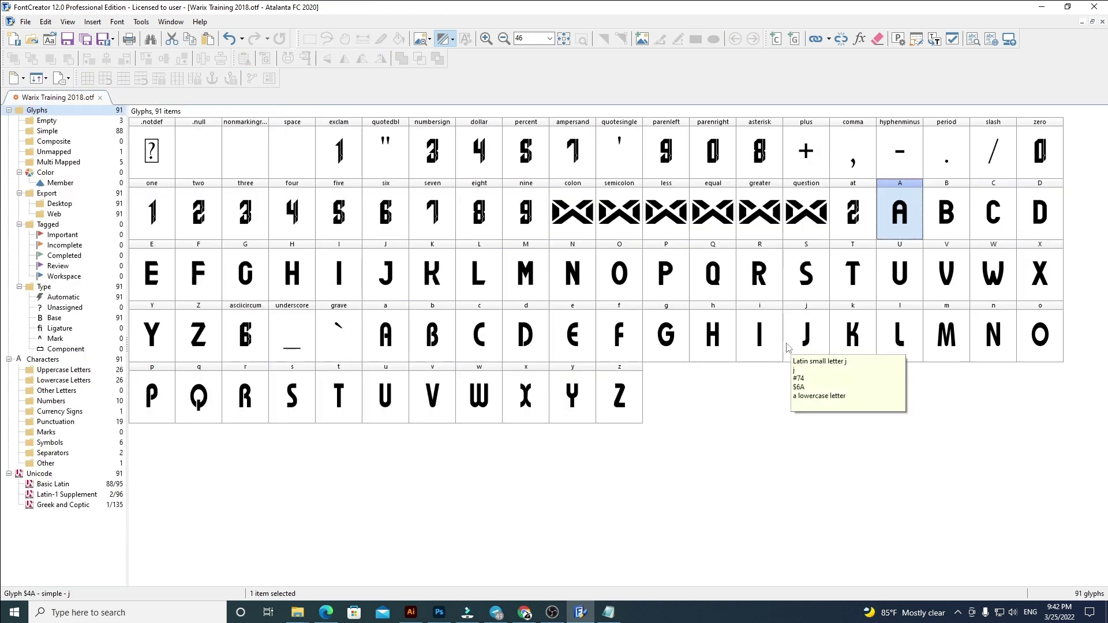
click(694, 504)
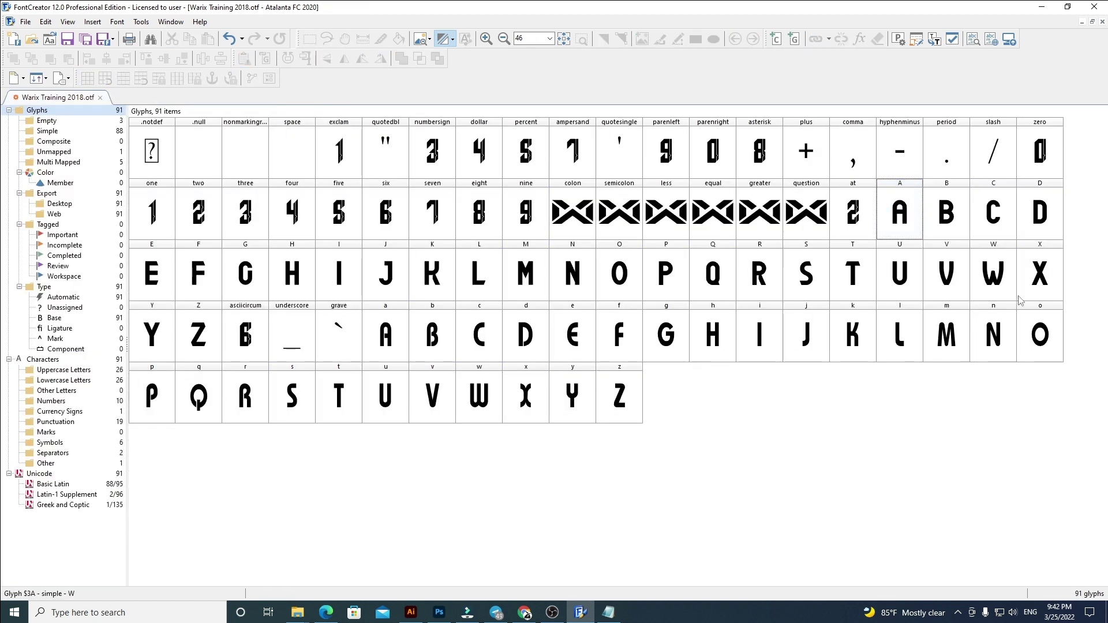
click(1043, 151)
double_click(1043, 151)
scroll(576, 140, up, 7)
drag(646, 182, 656, 267)
key(ctrl+a)
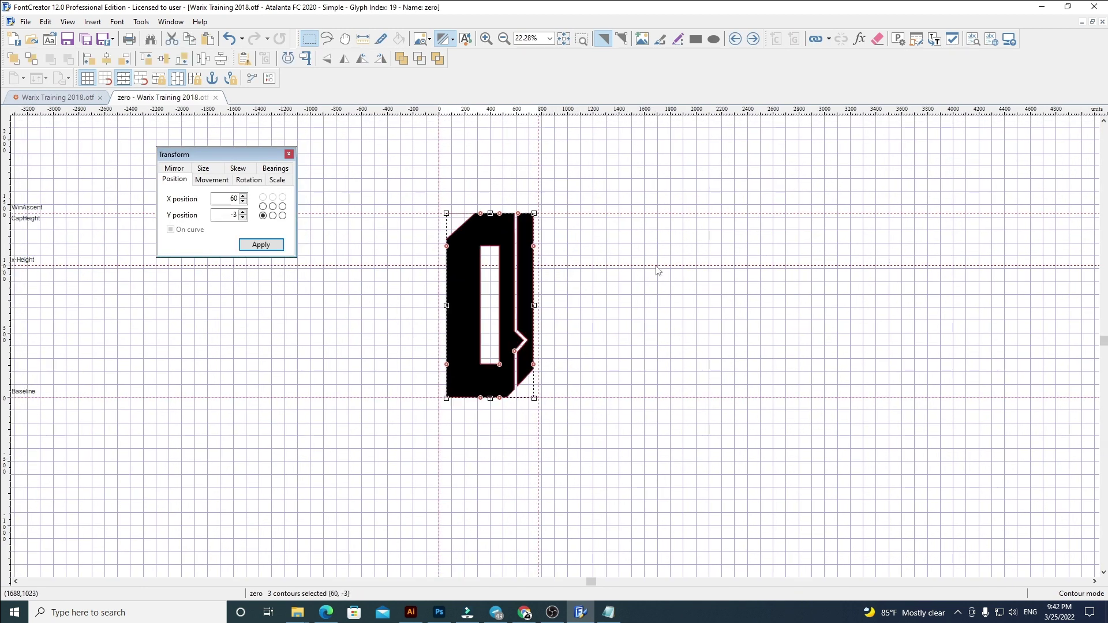
key(ctrl+x)
key(alt+Tab)
click(247, 346)
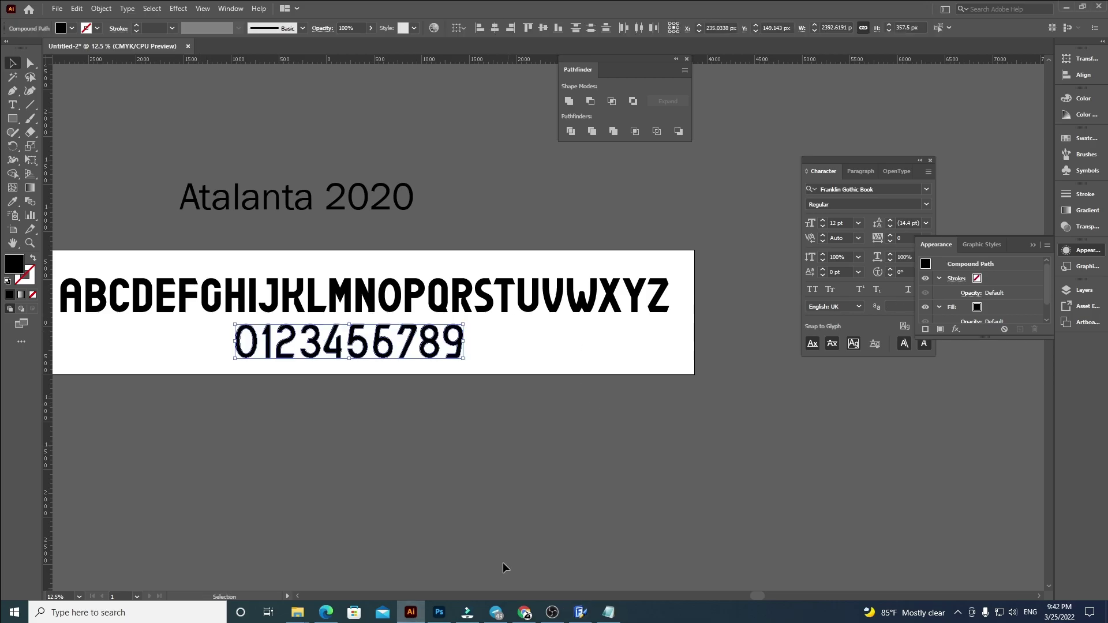
click(579, 612)
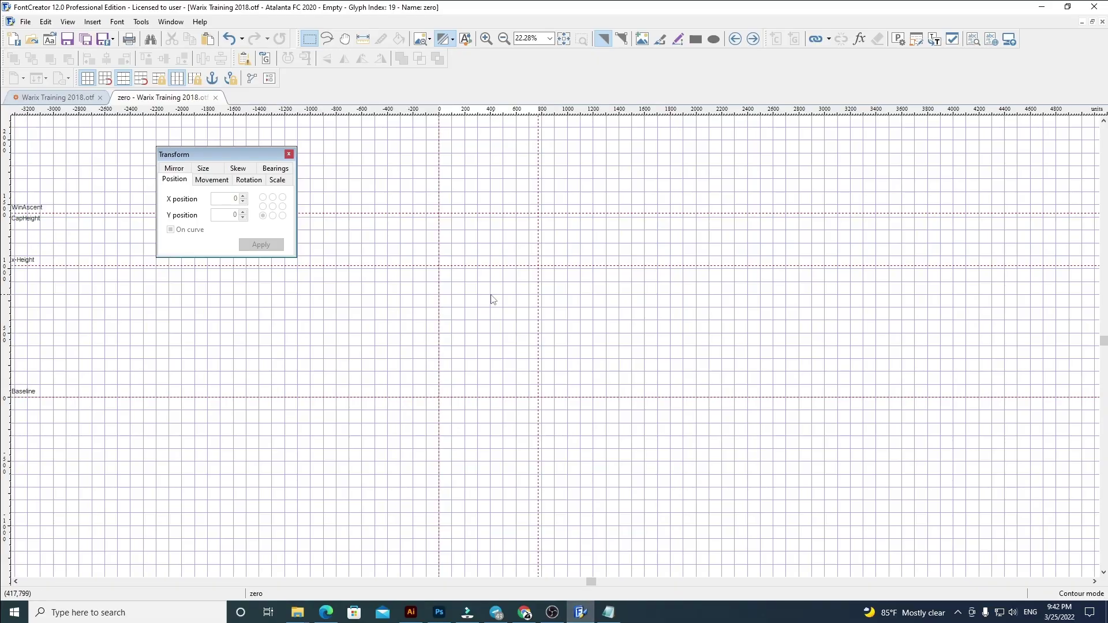
Step: Paste the digits into glyph zero at Y 0 and X 60, fit its width, and keep only the 0
key(ctrl+v)
text(0)
key(Return)
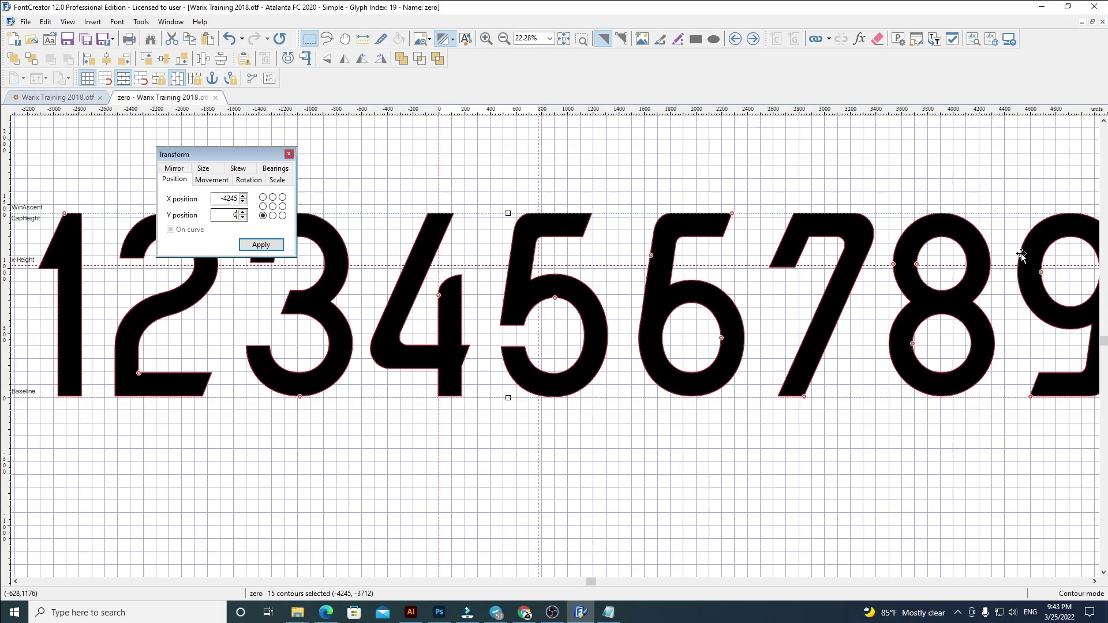
drag(219, 199, 760, 197)
text(60)
key(Return)
click(859, 437)
scroll(214, 365, down, 2)
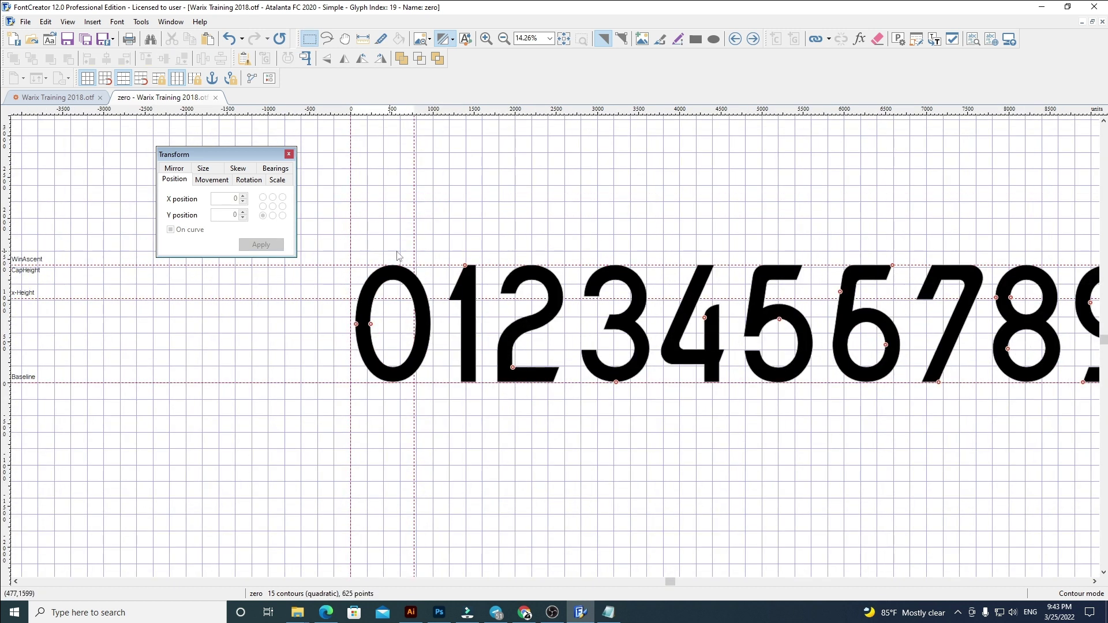
drag(411, 242, 434, 240)
scroll(289, 352, down, 1)
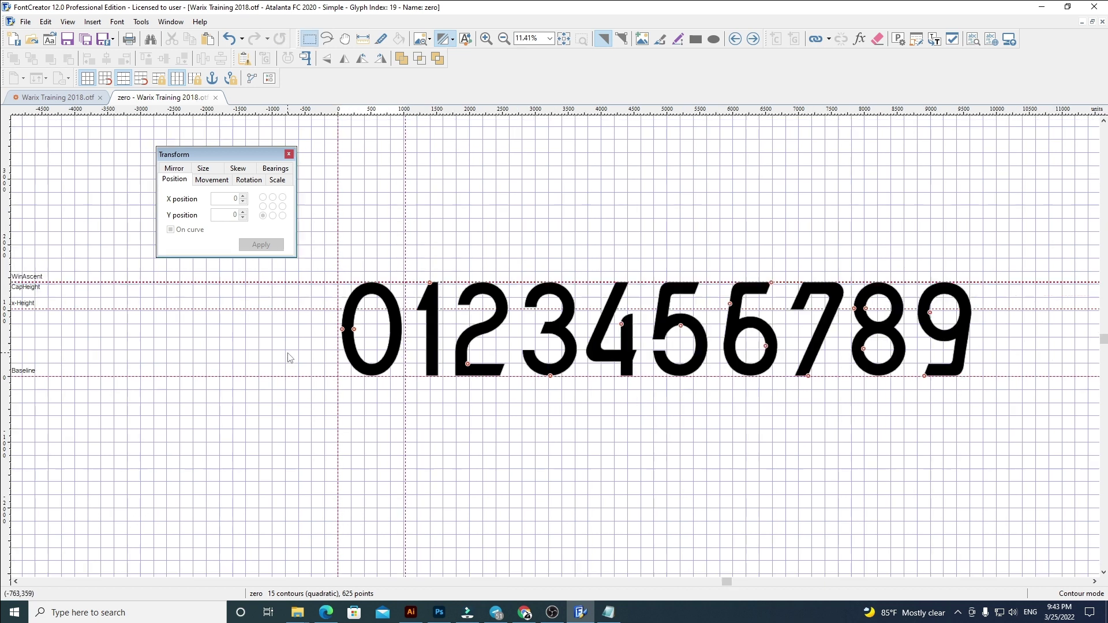
drag(1023, 443, 381, 225)
key(Delete)
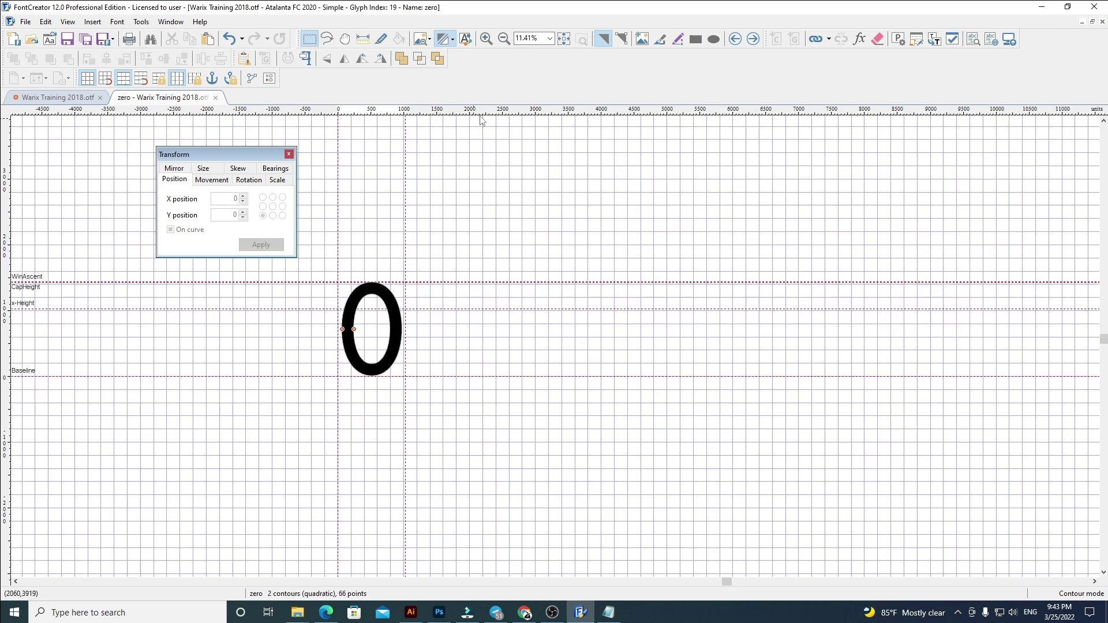
Step: Give glyph one the new 1 at X 60 with a fitted width, deleting digits 2–9
click(753, 42)
key(ctrl+a)
key(Delete)
key(ctrl+v)
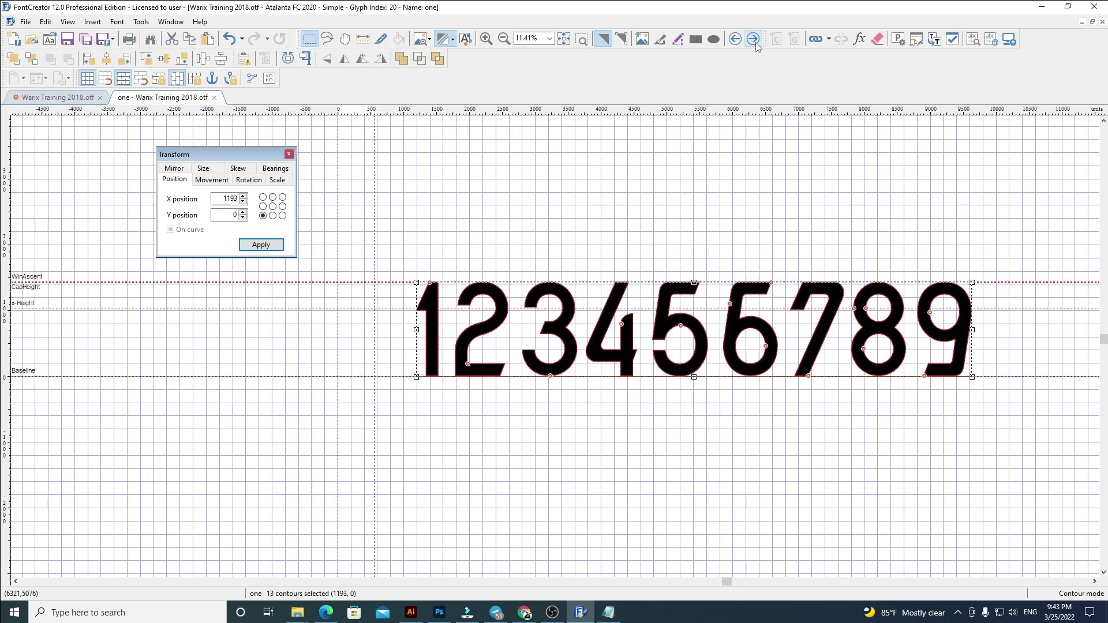
text(60)
key(Return)
click(723, 195)
drag(374, 262, 368, 260)
drag(971, 493, 404, 226)
key(Delete)
Step: Give glyph two the new 2 at X 60, deleting digits 3–9
click(753, 38)
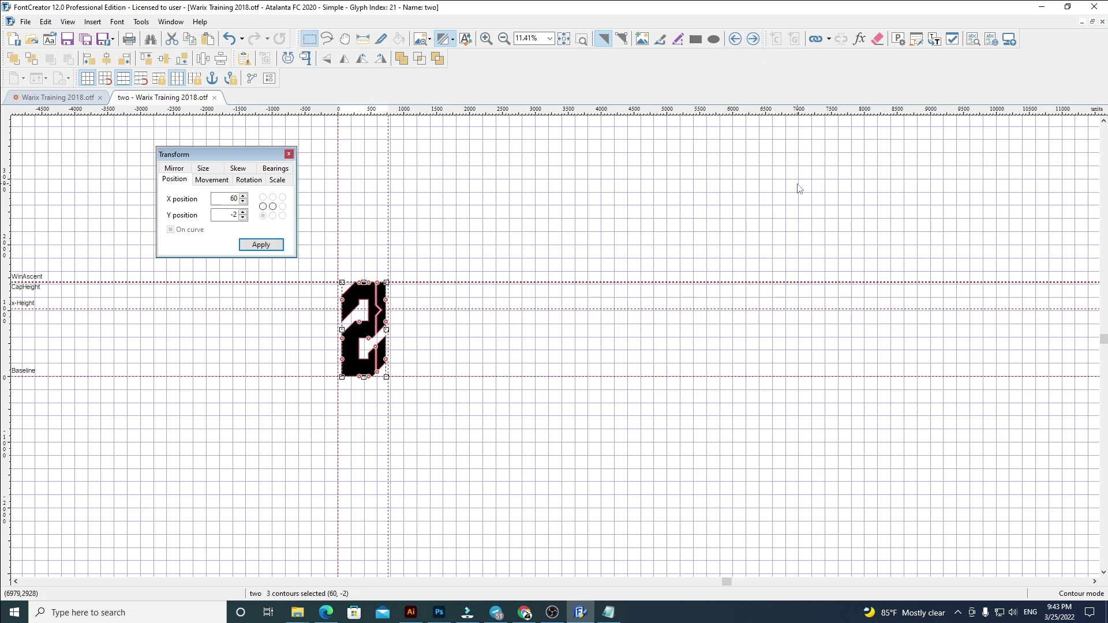
key(ctrl+v)
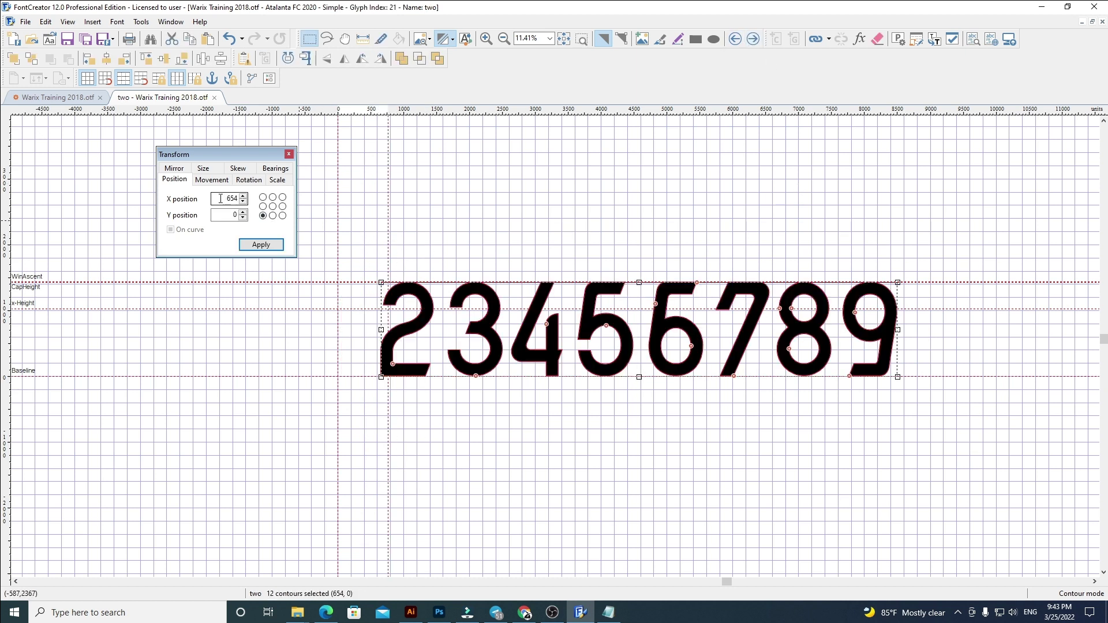
key(Return)
click(691, 231)
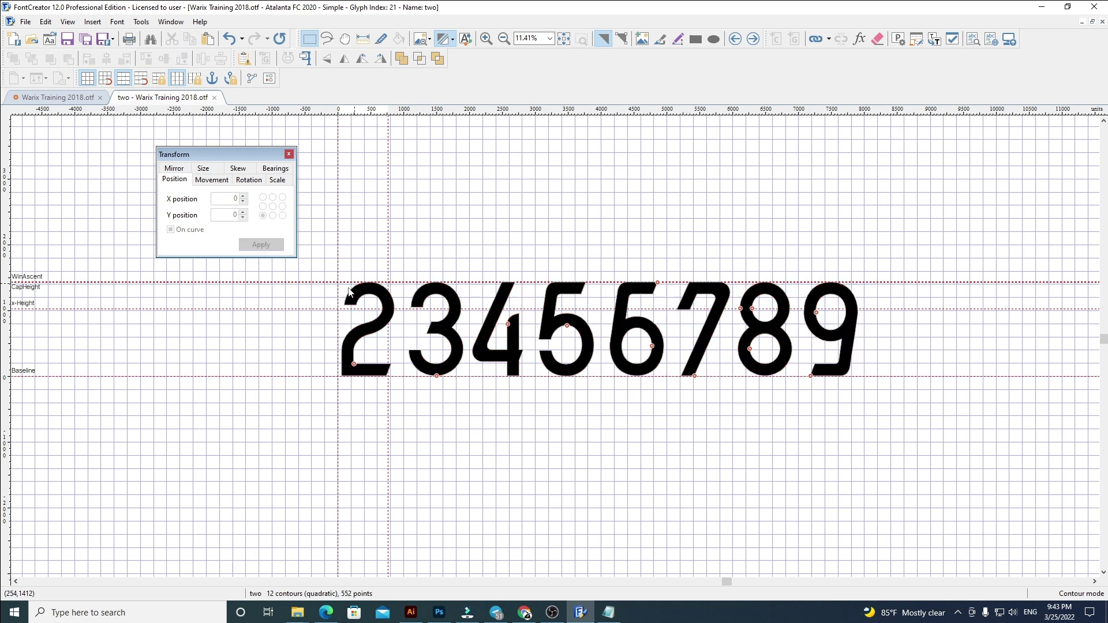
scroll(400, 274, up, 2)
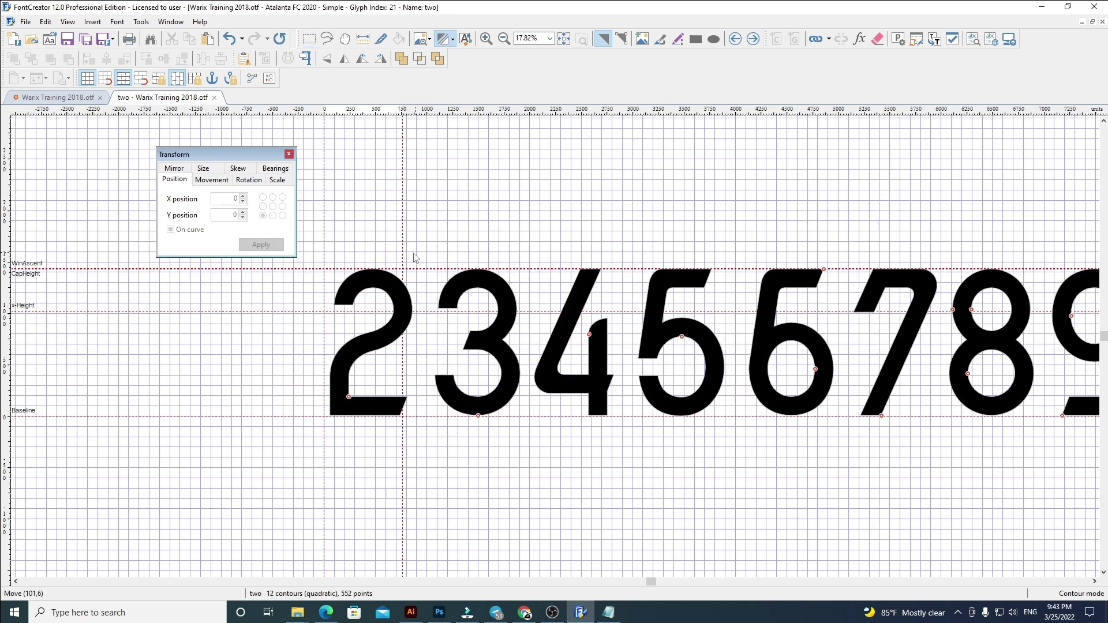
scroll(413, 250, down, 2)
drag(939, 480, 461, 285)
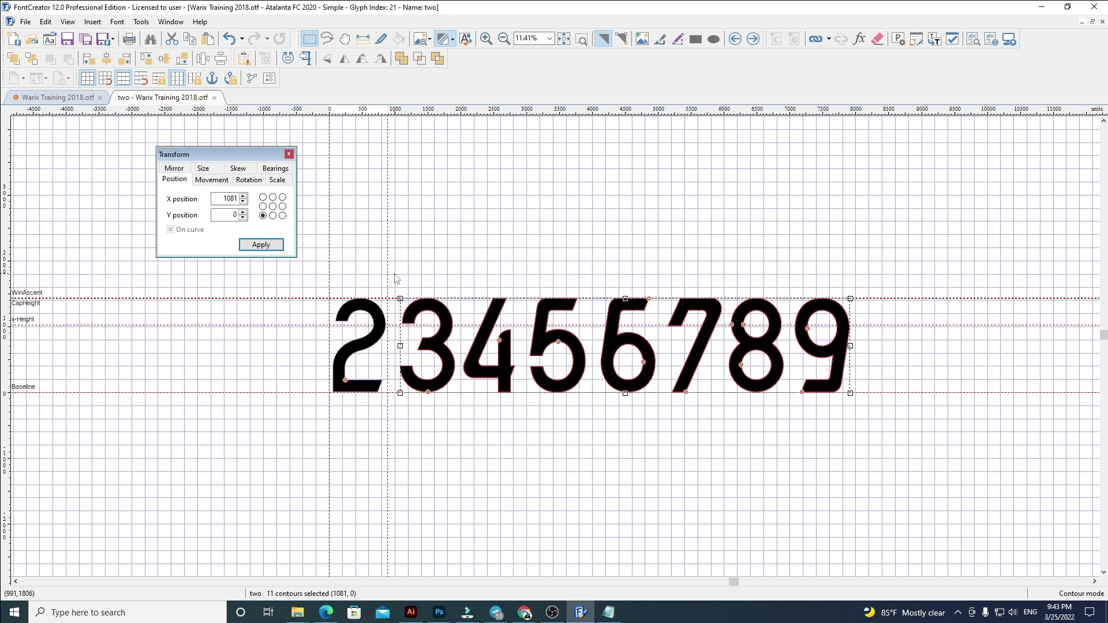
key(Delete)
Step: Give glyph three the new 3 at X 60 with a fitted advance width
click(751, 39)
key(ctrl+a)
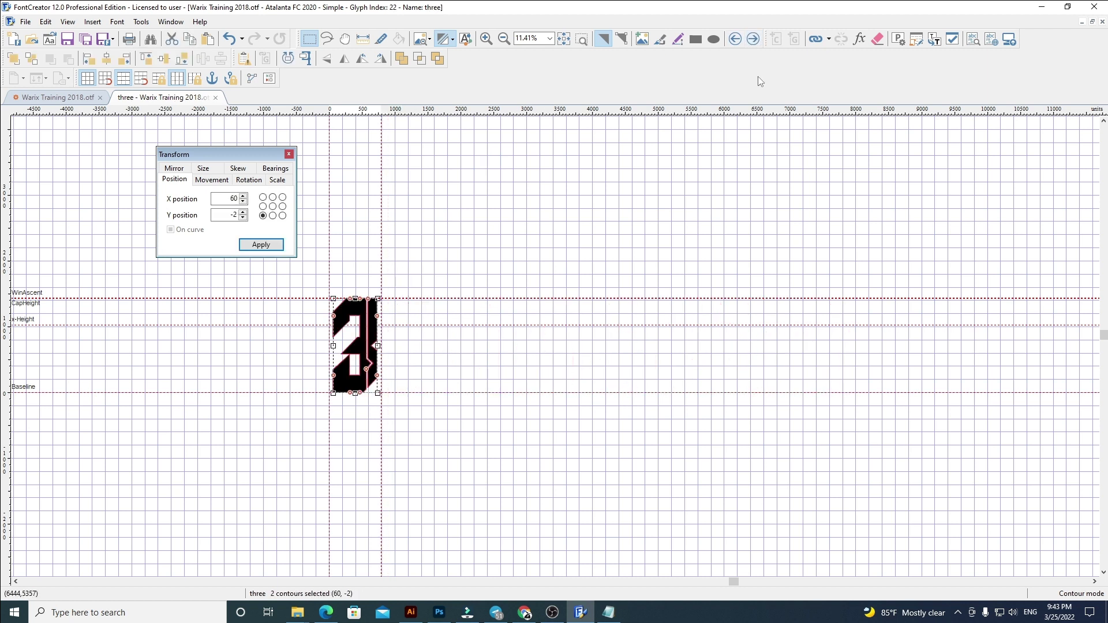
key(ctrl+v)
click(224, 198)
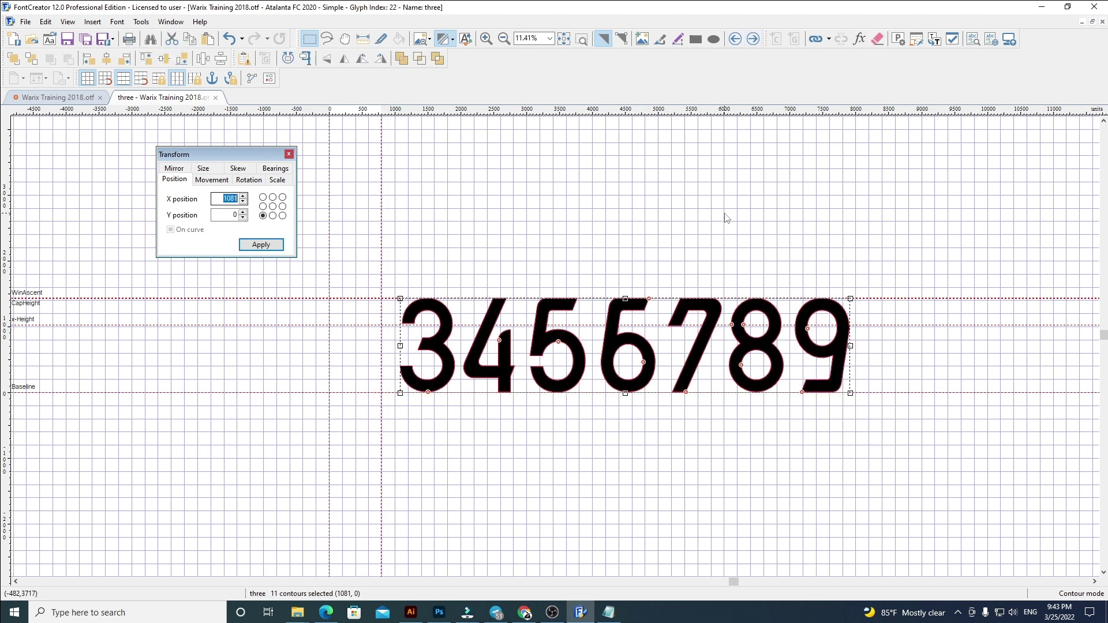
key(Return)
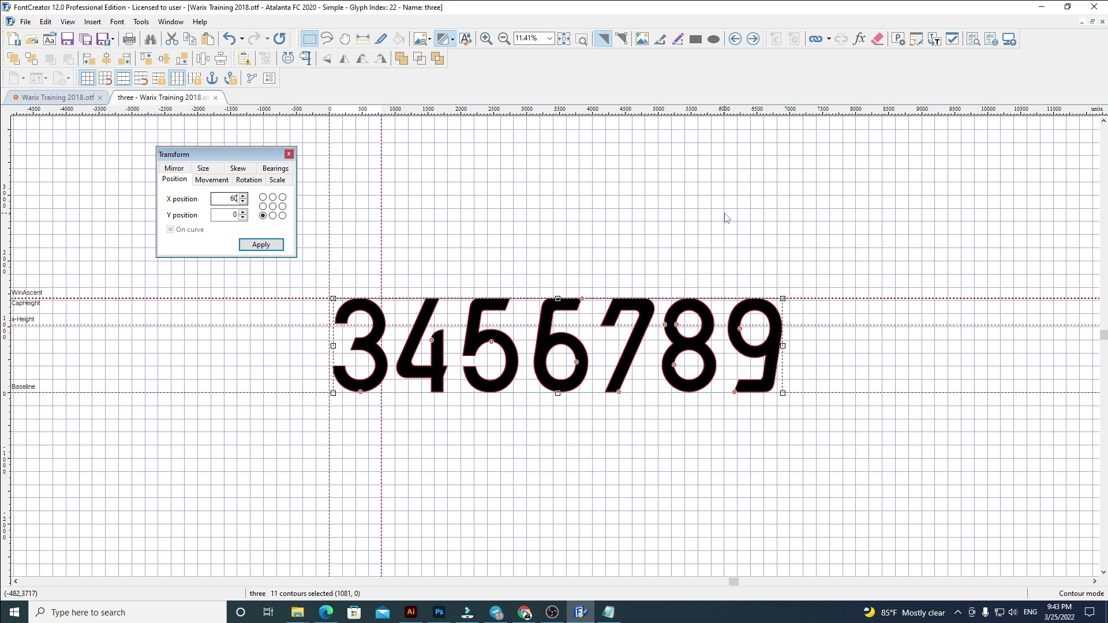
drag(380, 285, 925, 483)
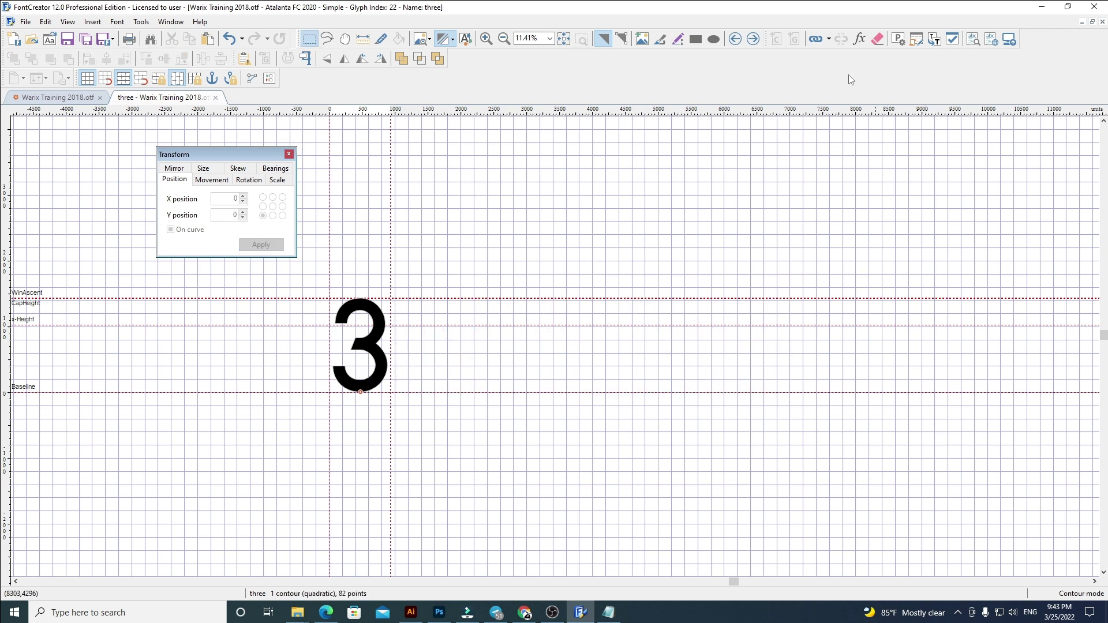
click(753, 40)
Step: Give glyph four the new 4 at X 60 with a fitted width, deleting digits 5–9
key(Delete)
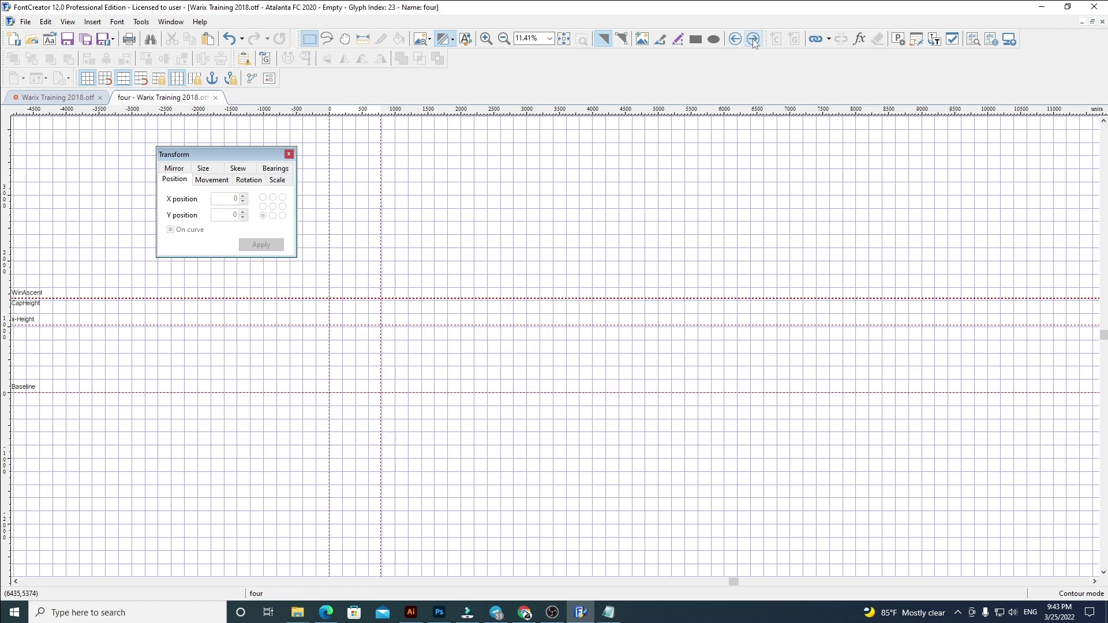
key(ctrl+v)
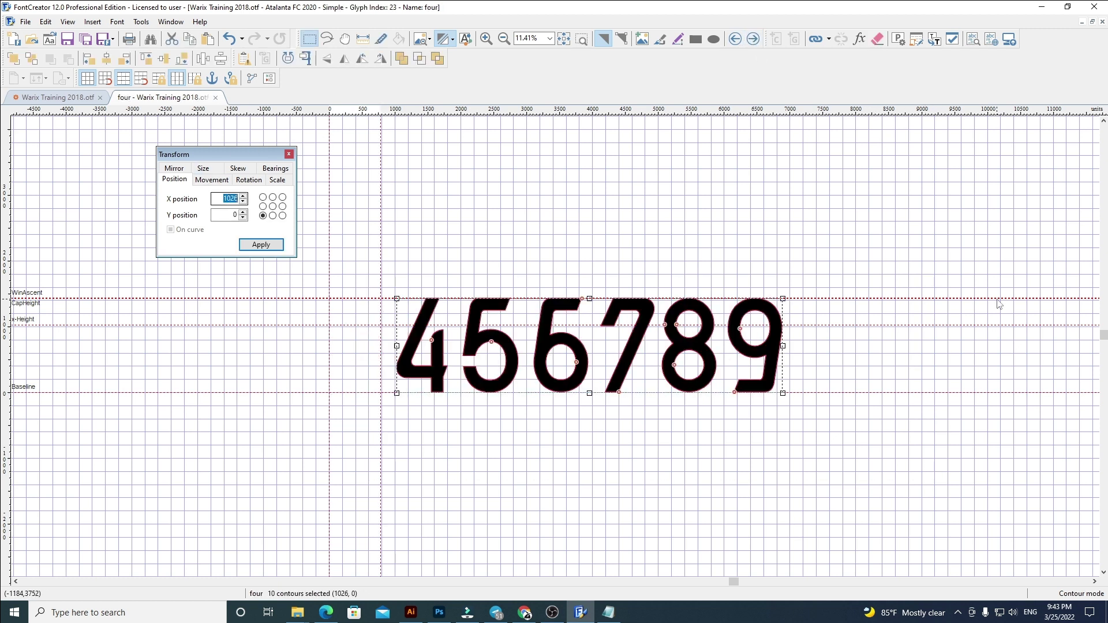
key(Return)
click(893, 358)
scroll(360, 314, up, 2)
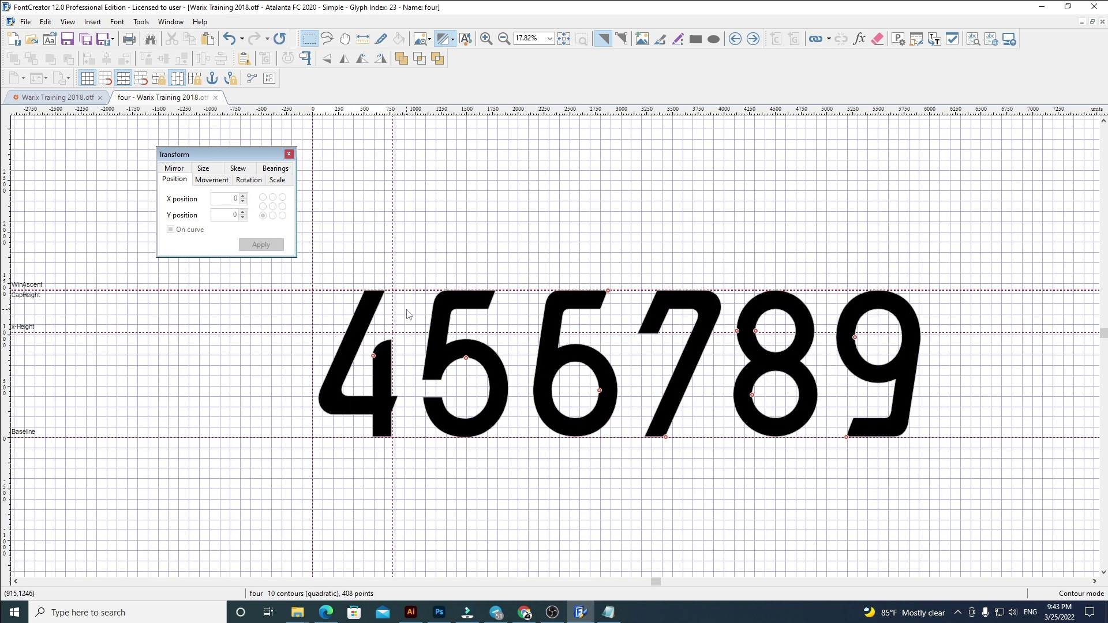
drag(393, 271, 1045, 515)
key(Delete)
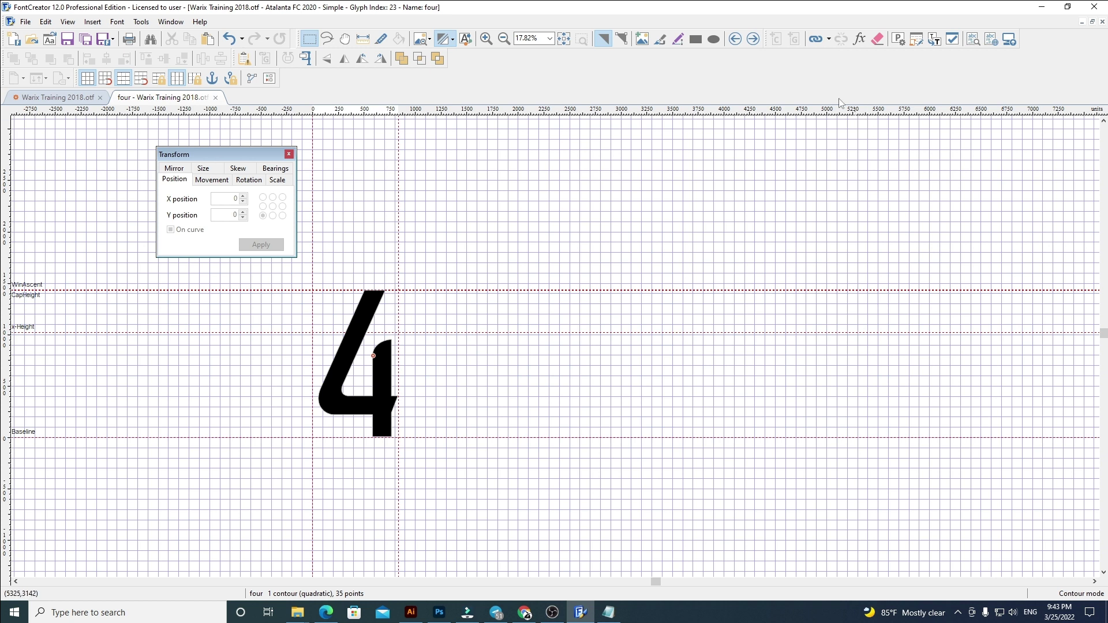
Step: Give glyph five the new 5 at X 60 with a fitted width, deleting digits 6–9
click(754, 39)
key(ctrl+a)
key(Delete)
key(ctrl+v)
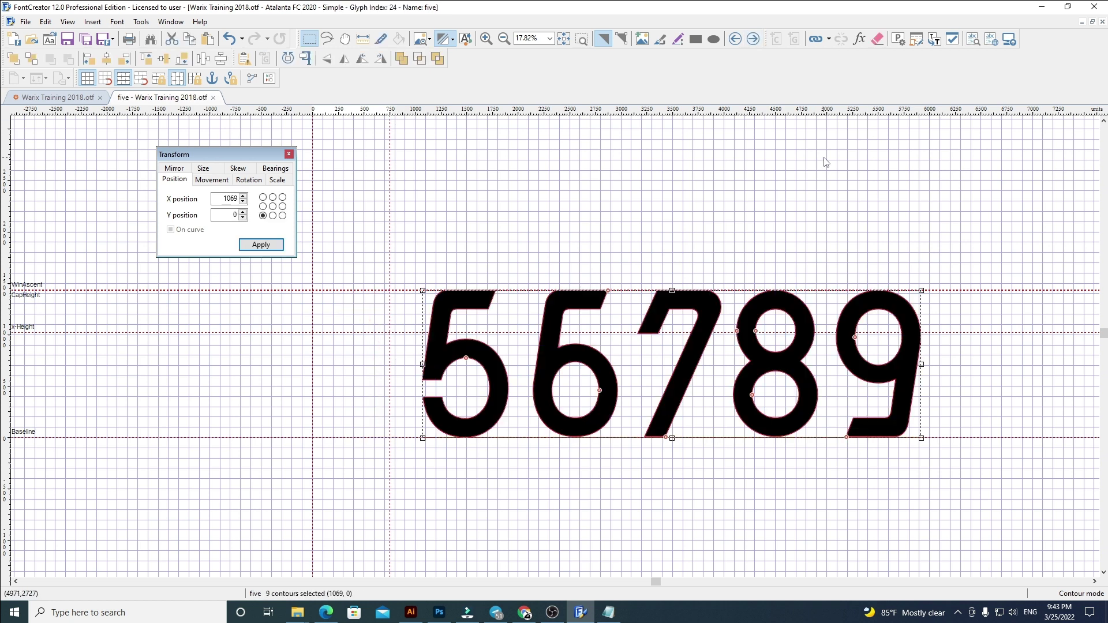
drag(222, 199, 256, 202)
key(Return)
click(574, 230)
drag(390, 252, 919, 485)
key(Delete)
Step: Give glyph six the new 6 at X 60 with a fitted width, deleting digits 7–9
click(758, 39)
key(ctrl+a)
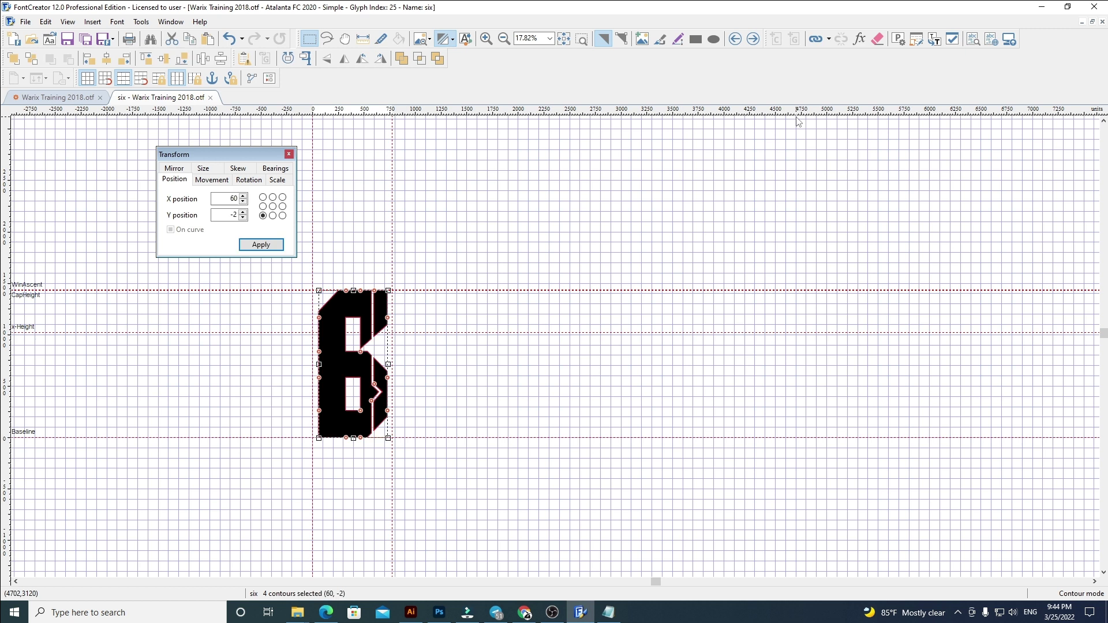
key(Delete)
key(ctrl+v)
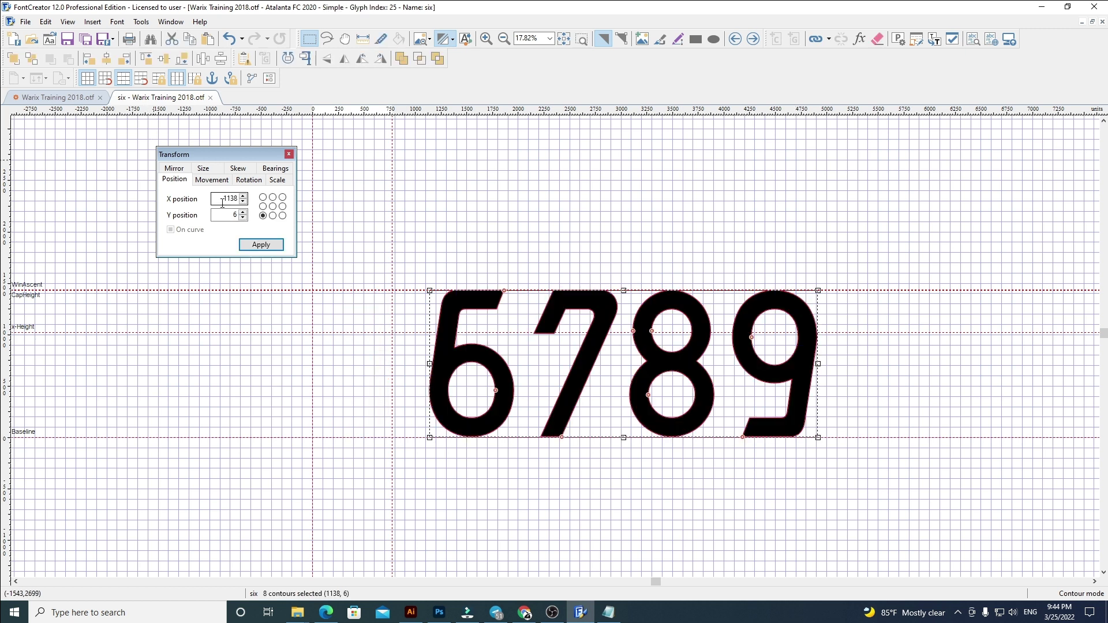
key(Return)
click(816, 197)
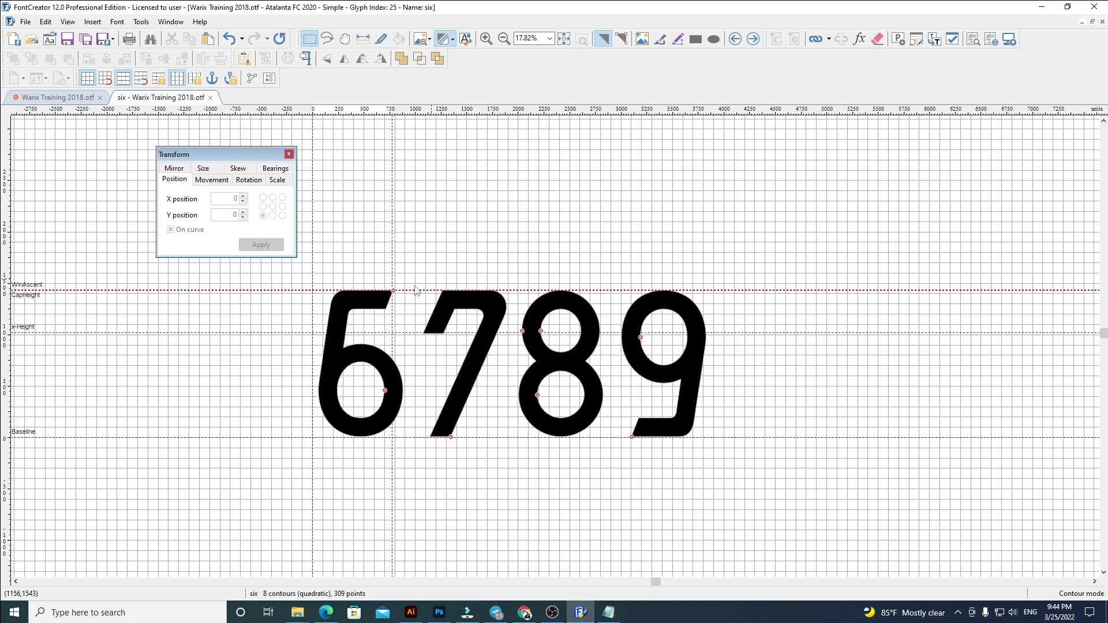
drag(393, 261, 397, 260)
drag(377, 252, 888, 508)
key(Delete)
Step: Give glyph seven the new 7 at X 60 with a fitted width, deleting 8 and 9
click(754, 43)
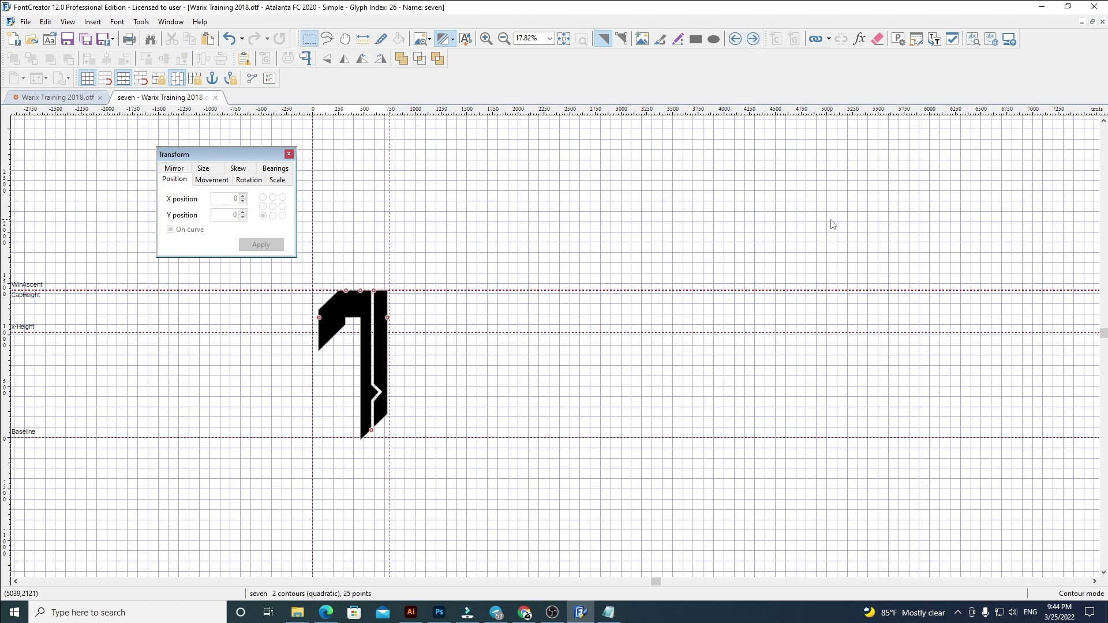
key(ctrl+a)
key(Delete)
key(ctrl+v)
drag(222, 199, 761, 241)
key(Return)
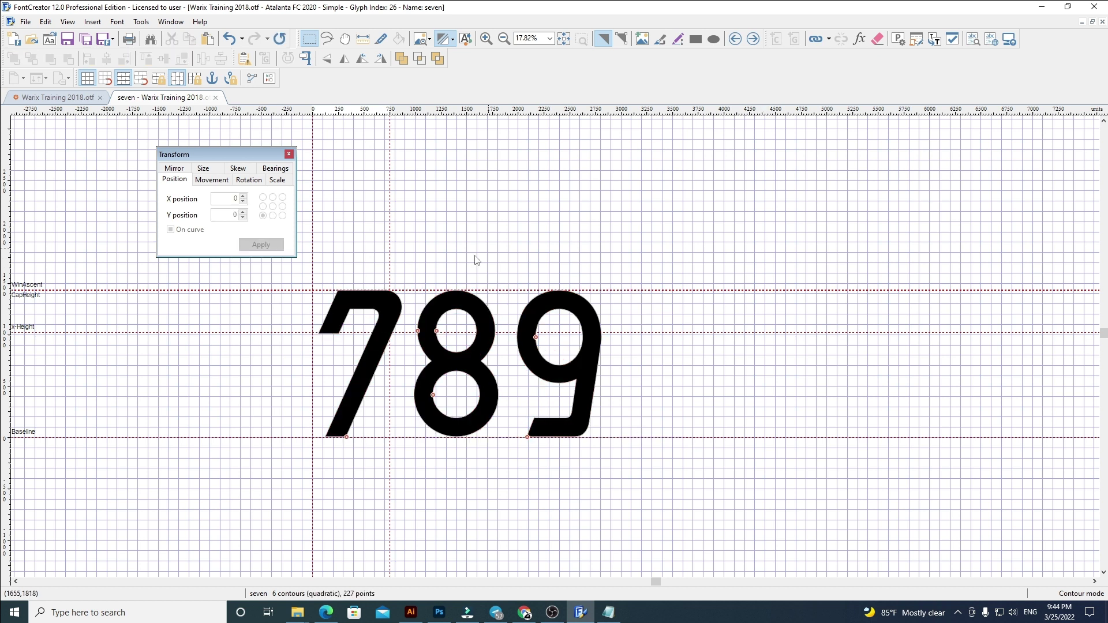
drag(389, 266, 747, 521)
key(Delete)
Step: Give glyph eight the new 8 at X 60 with a fitted width, deleting the 9
click(753, 39)
key(ctrl+a)
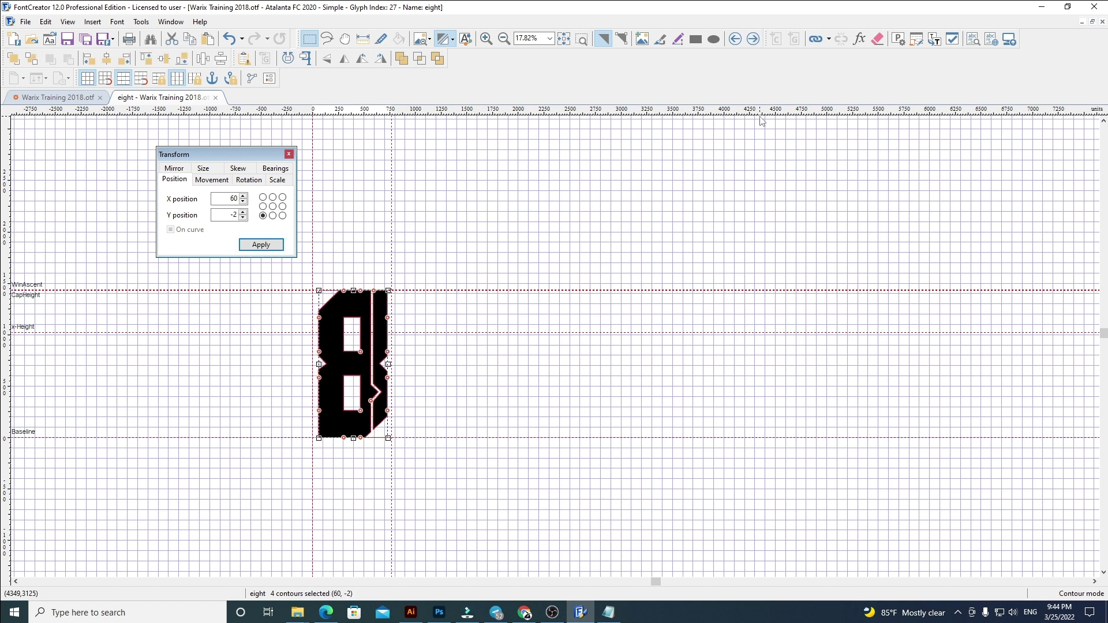
key(Delete)
key(ctrl+v)
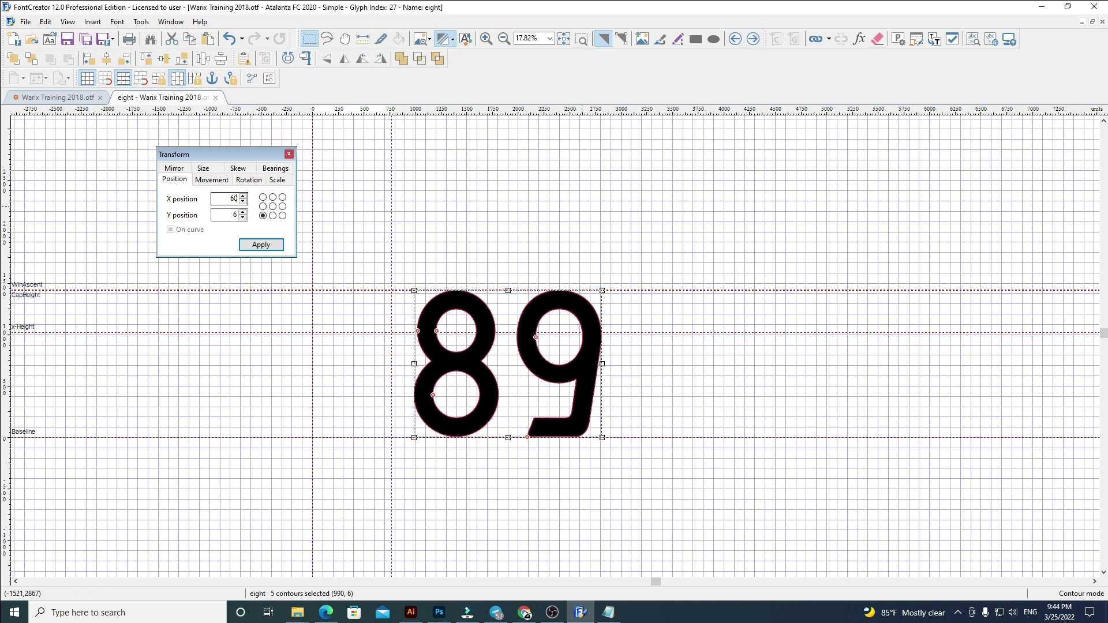
key(Return)
click(458, 237)
mouse_move(392, 261)
mouse_down()
mouse_move(408, 260)
mouse_move(711, 509)
mouse_up()
key(Delete)
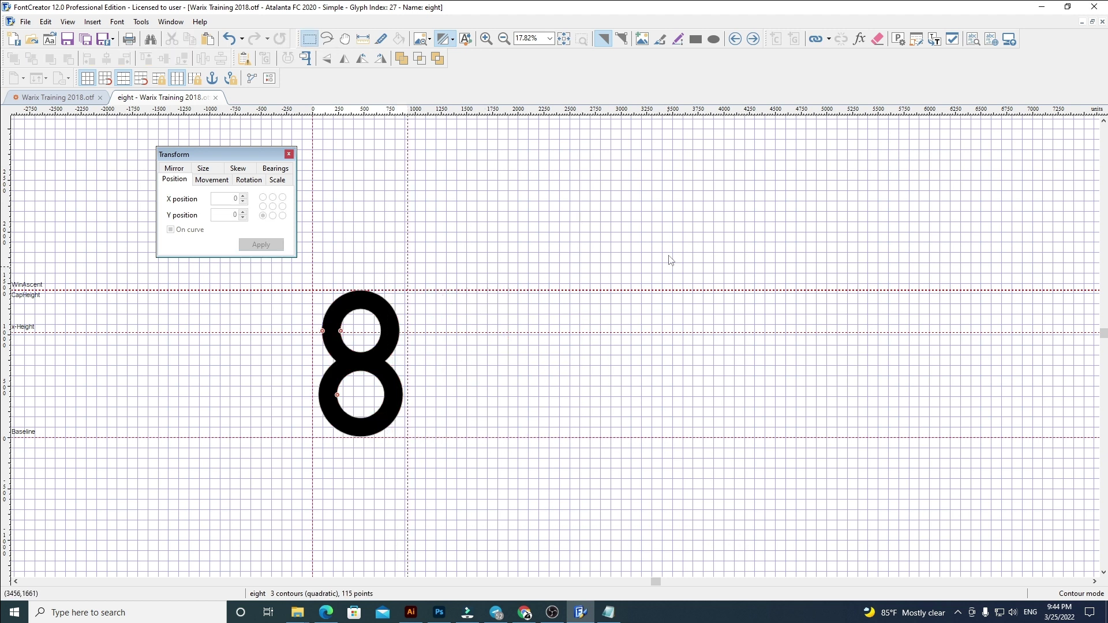
Step: Give glyph nine the new 9 at X 60 with a fitted width, then return to the glyph overview
key(ctrl+Right)
key(ctrl+a)
key(Delete)
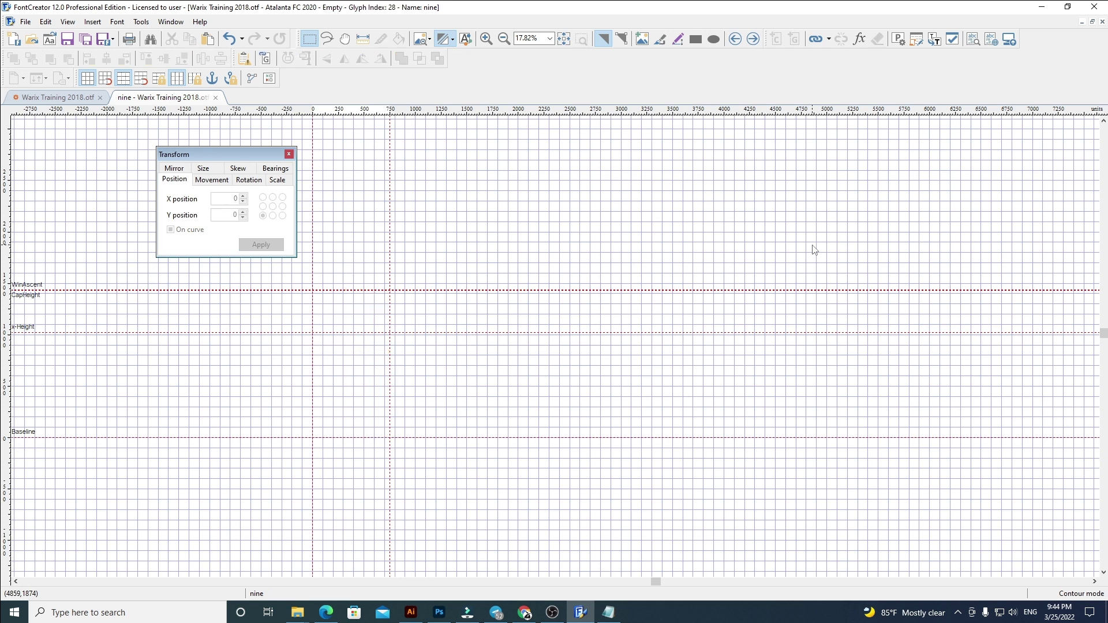
key(ctrl+v)
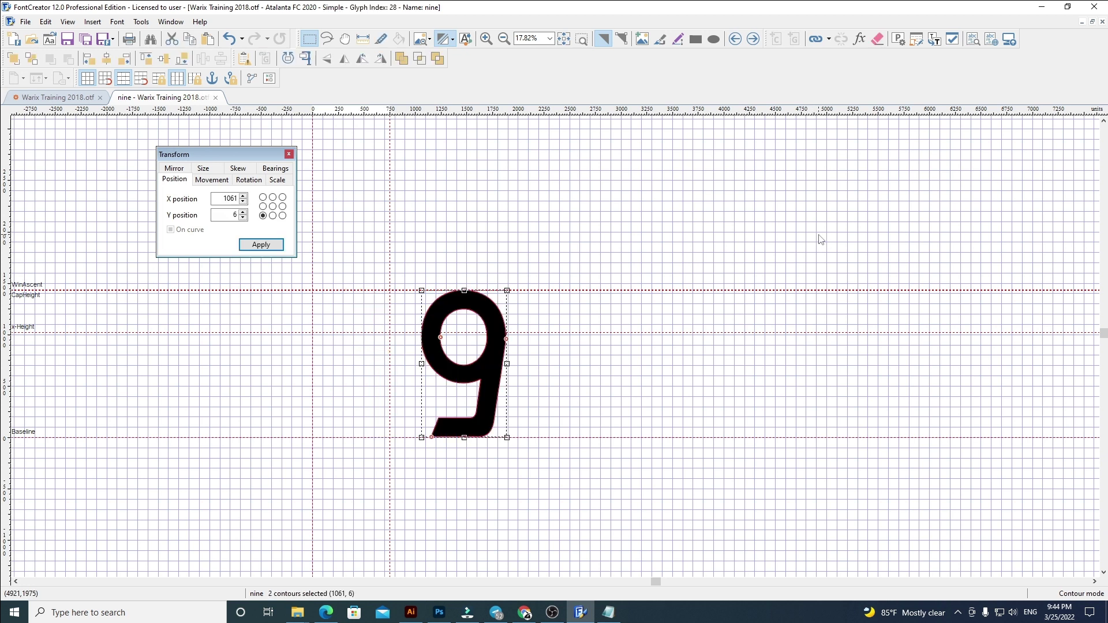
double_click(230, 198)
text(60)
click(526, 211)
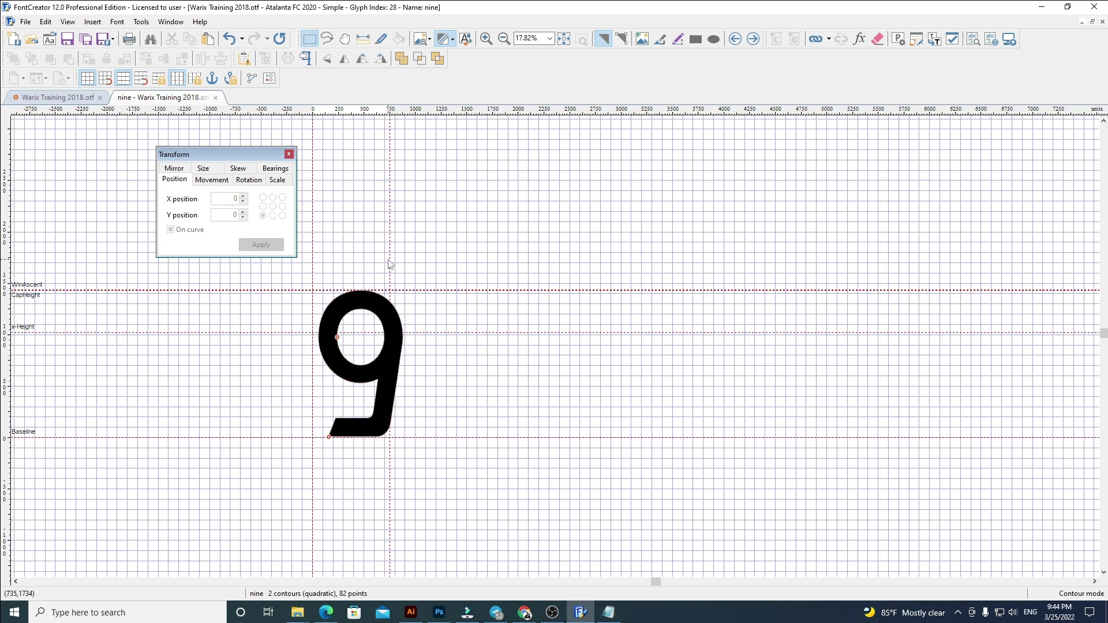
drag(390, 264, 407, 264)
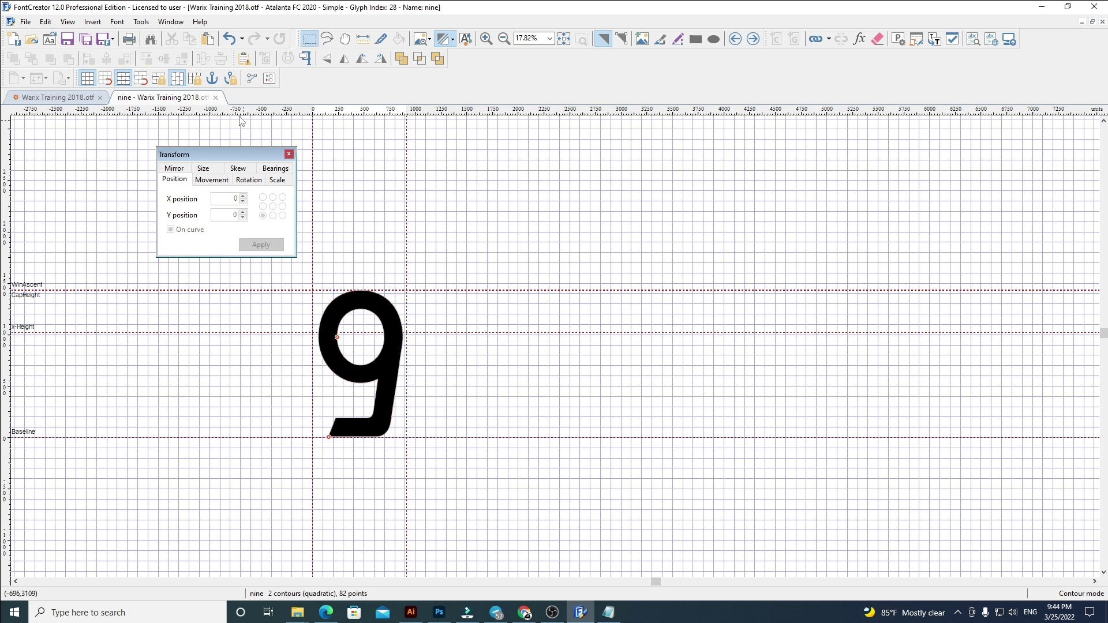
click(216, 98)
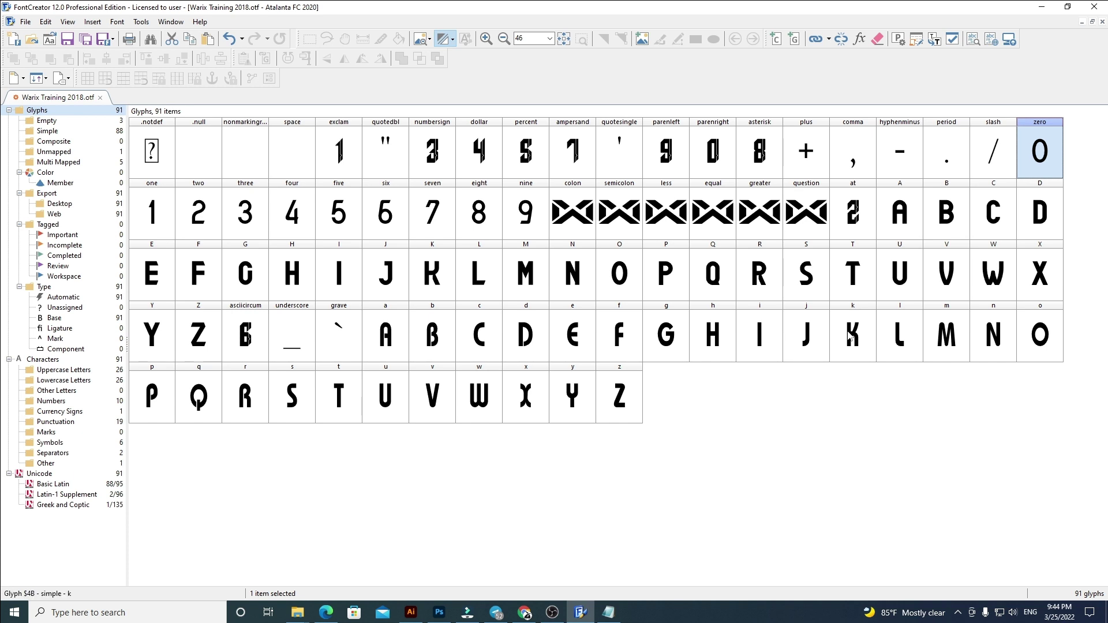
Step: Replace the parenthesis, asterisk and ampersand glyphs with clean copies of digits 0, 9, 8 and 7
click(714, 159)
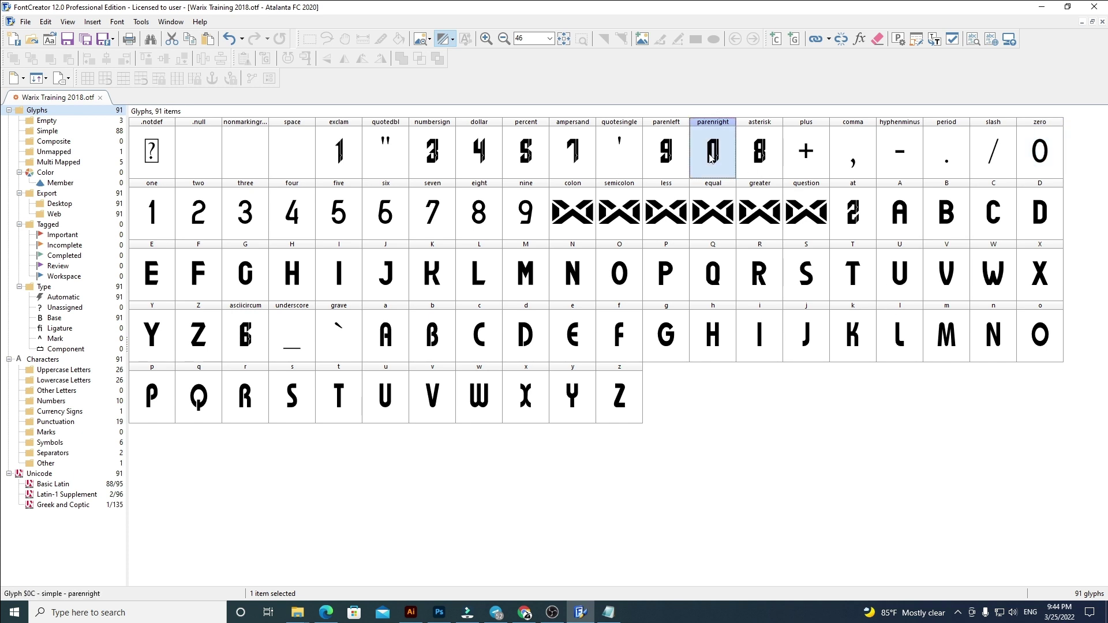
click(1028, 165)
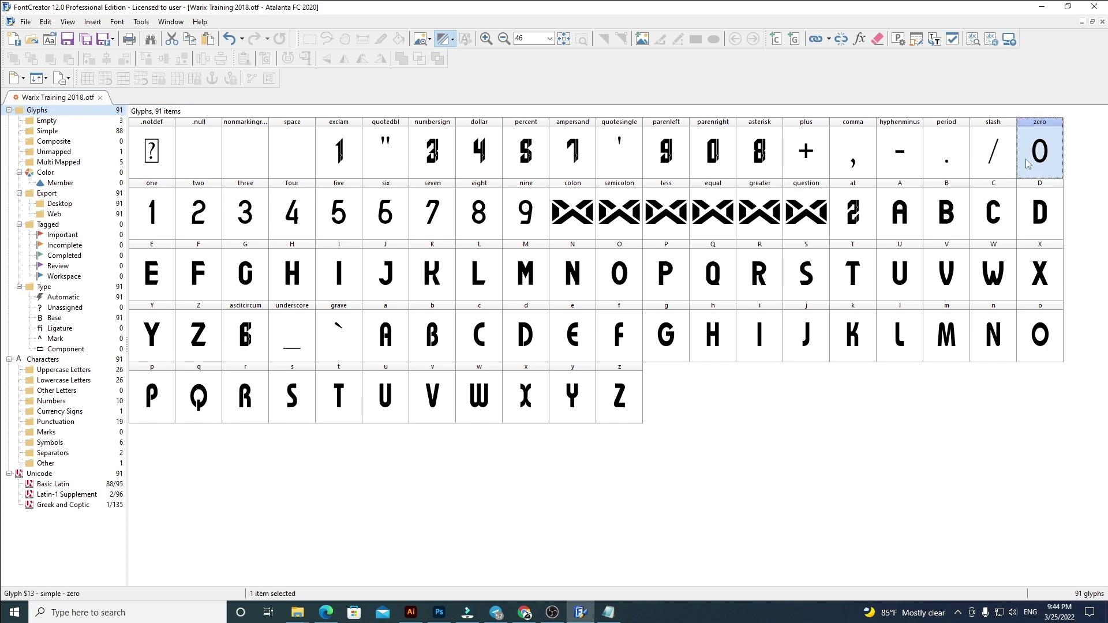
click(720, 154)
click(719, 154)
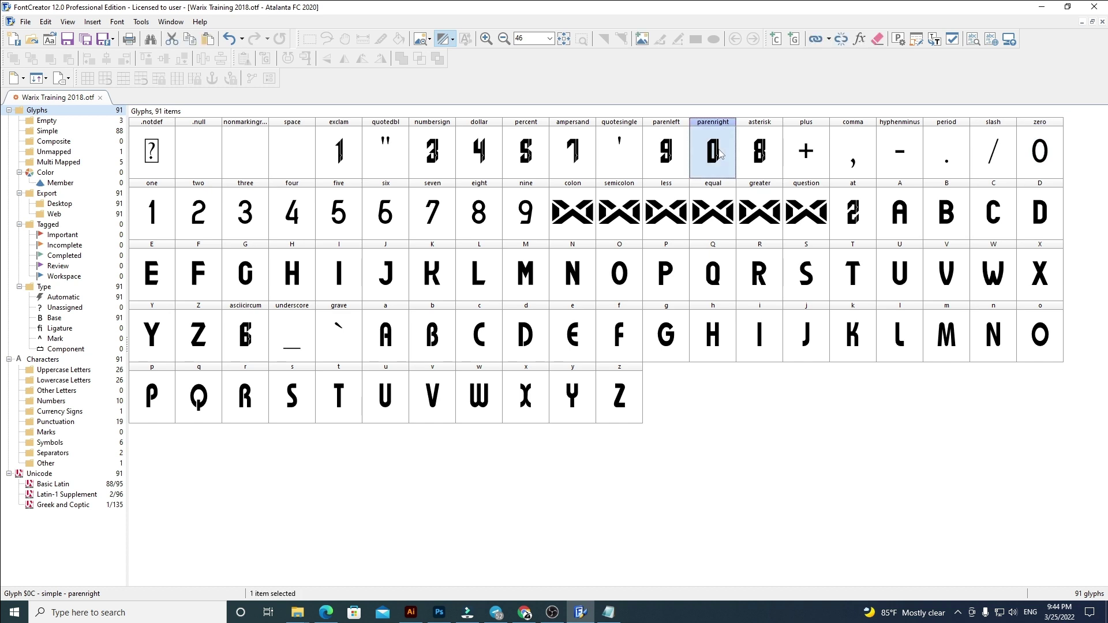
click(530, 218)
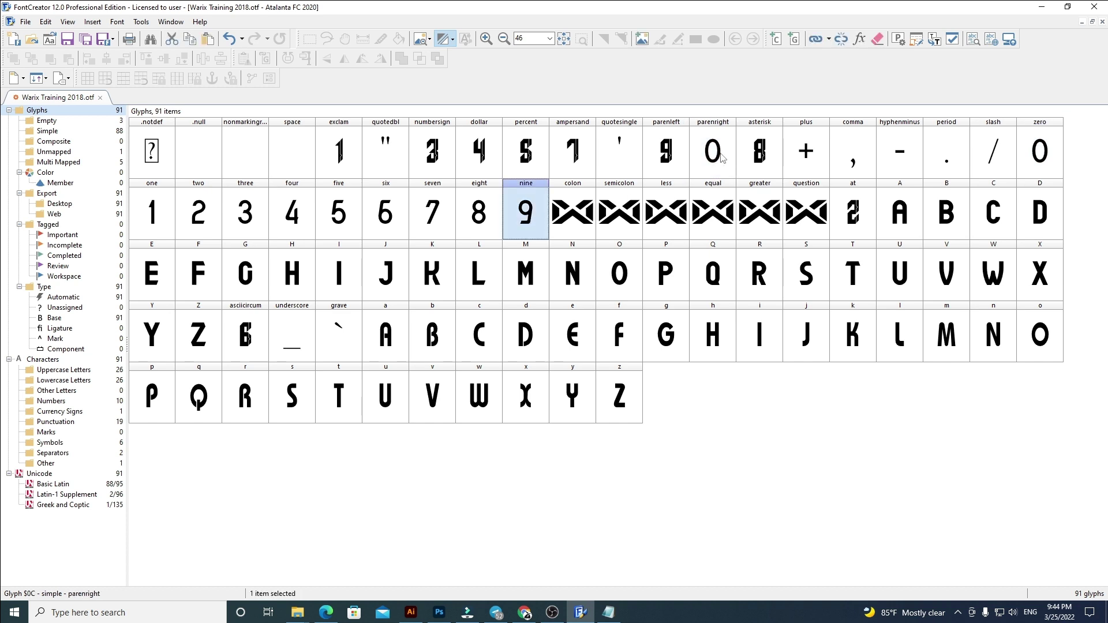
click(674, 156)
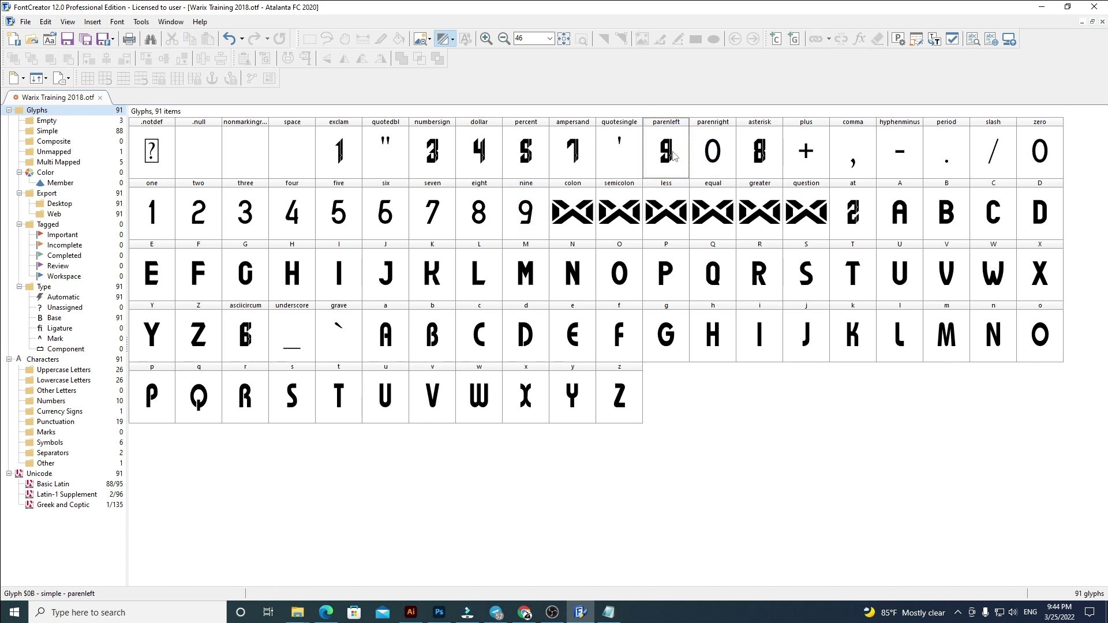
click(483, 218)
click(753, 153)
key(ctrl+v)
click(435, 215)
click(570, 167)
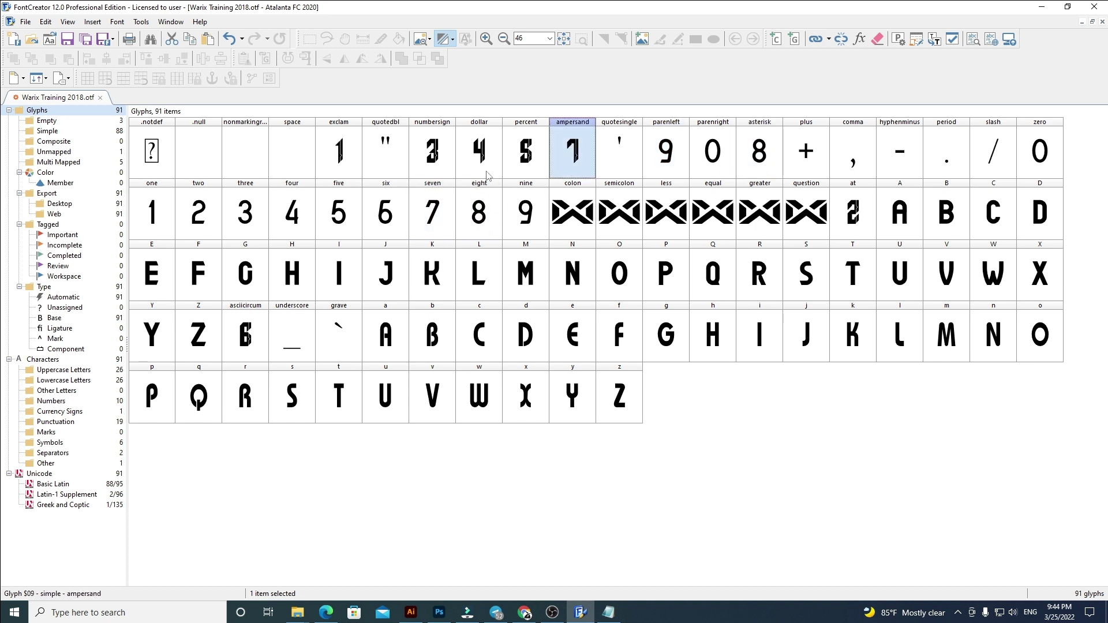
Step: Paste clean 3, 4, 5 over numbersign, dollar, percent, and 6, 2, 1 over asciicircum, at, exclam
click(239, 210)
shift+click(357, 223)
click(430, 160)
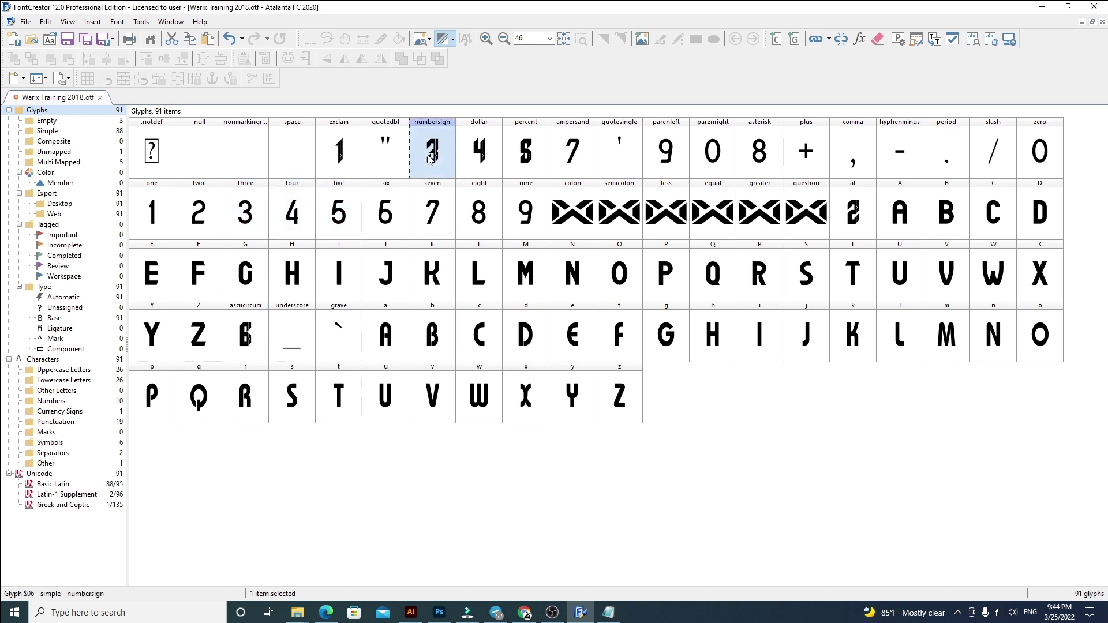
shift+click(519, 159)
key(ctrl+v)
click(393, 230)
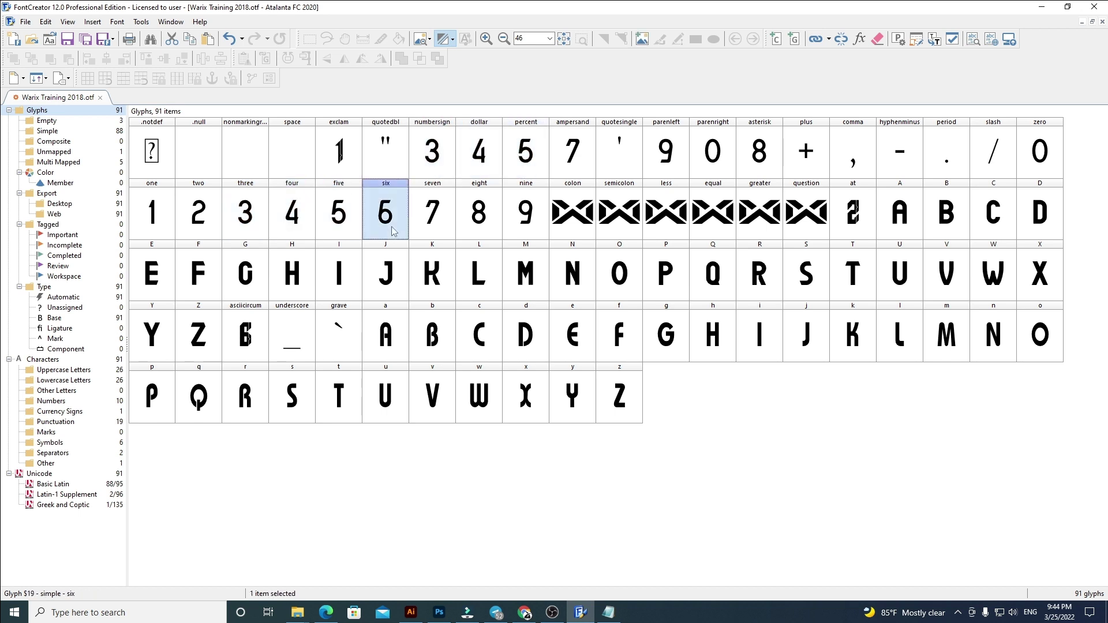
click(267, 340)
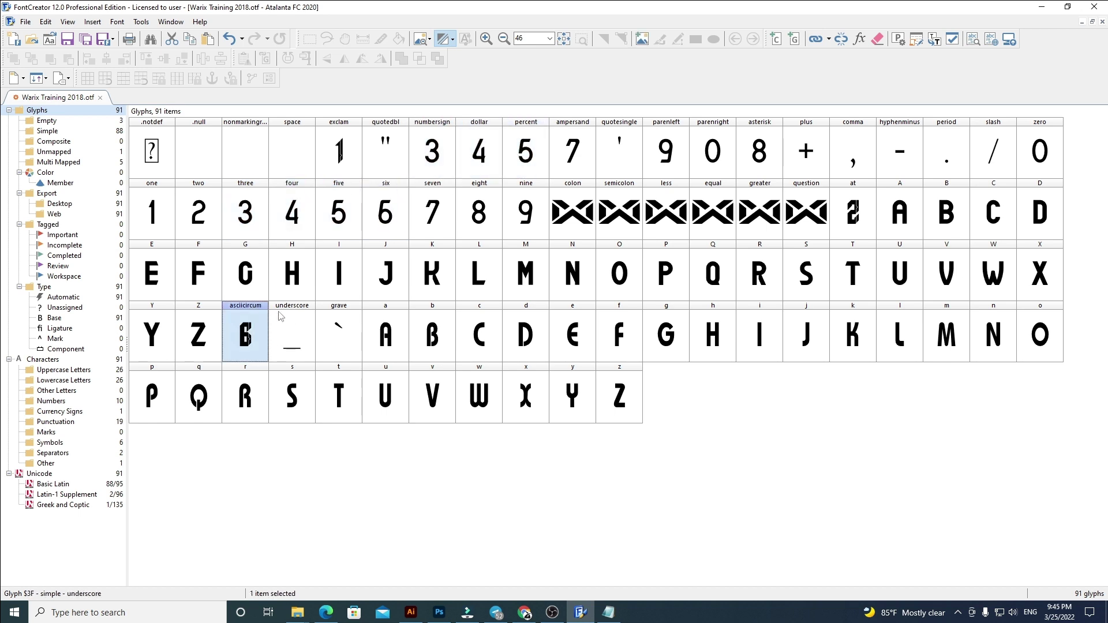
click(377, 217)
click(251, 343)
click(216, 219)
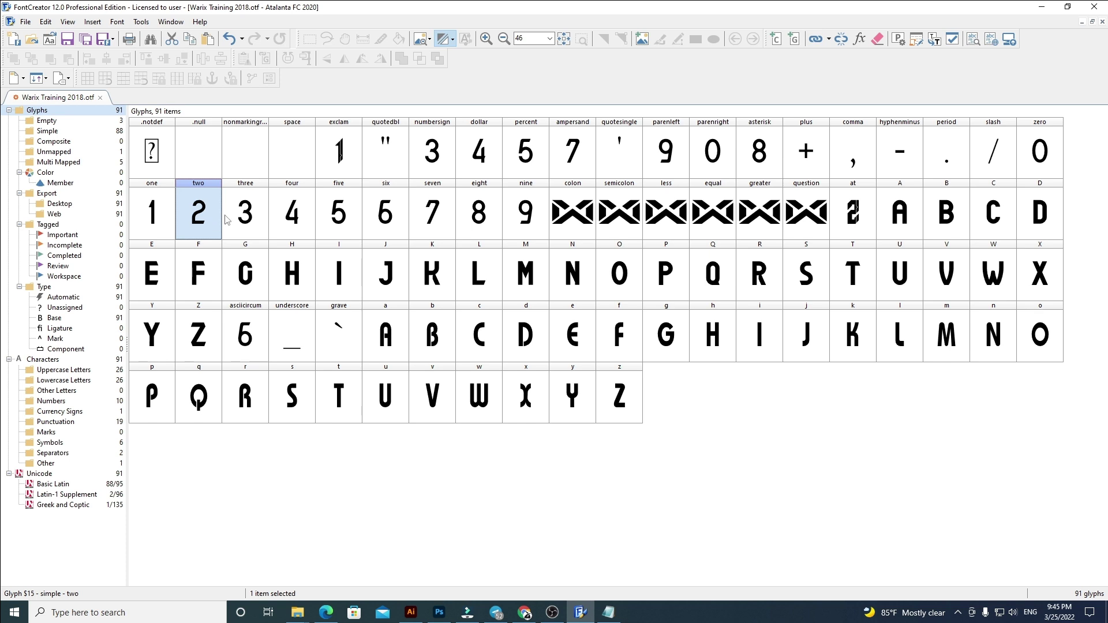
click(856, 229)
key(ctrl+v)
click(151, 229)
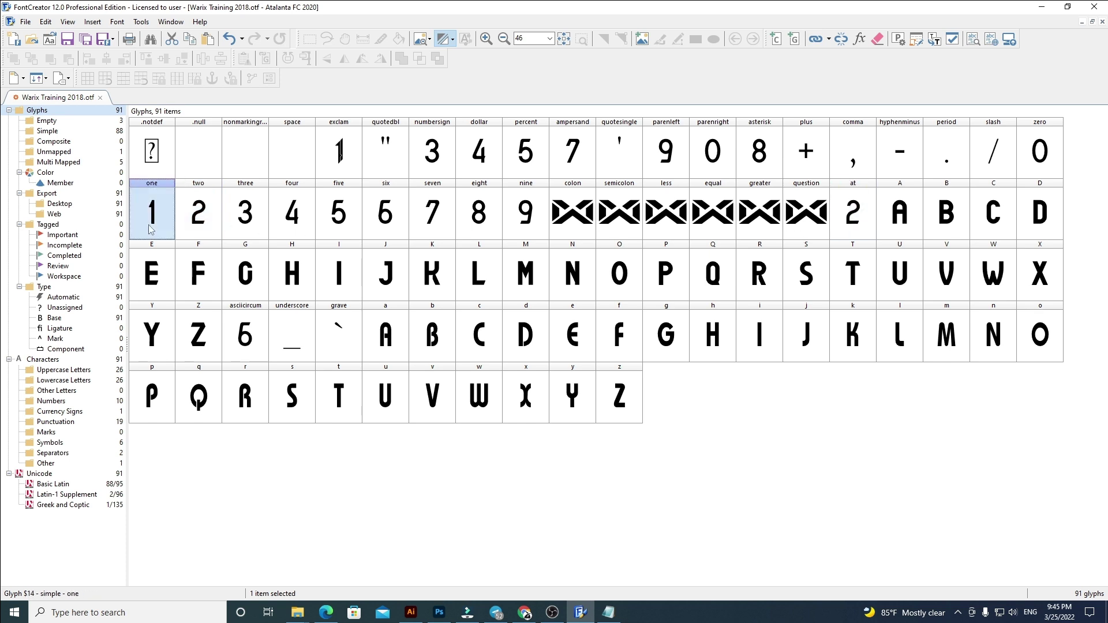
click(344, 152)
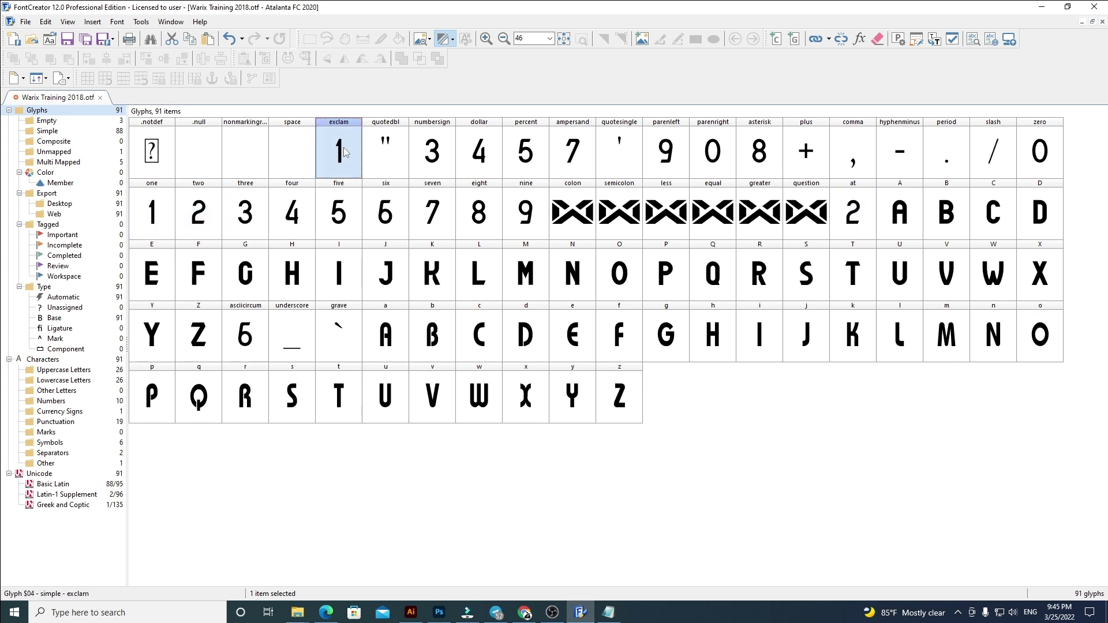
Step: Paste the uppercase A–Z outlines over the lowercase a–z glyphs
click(813, 483)
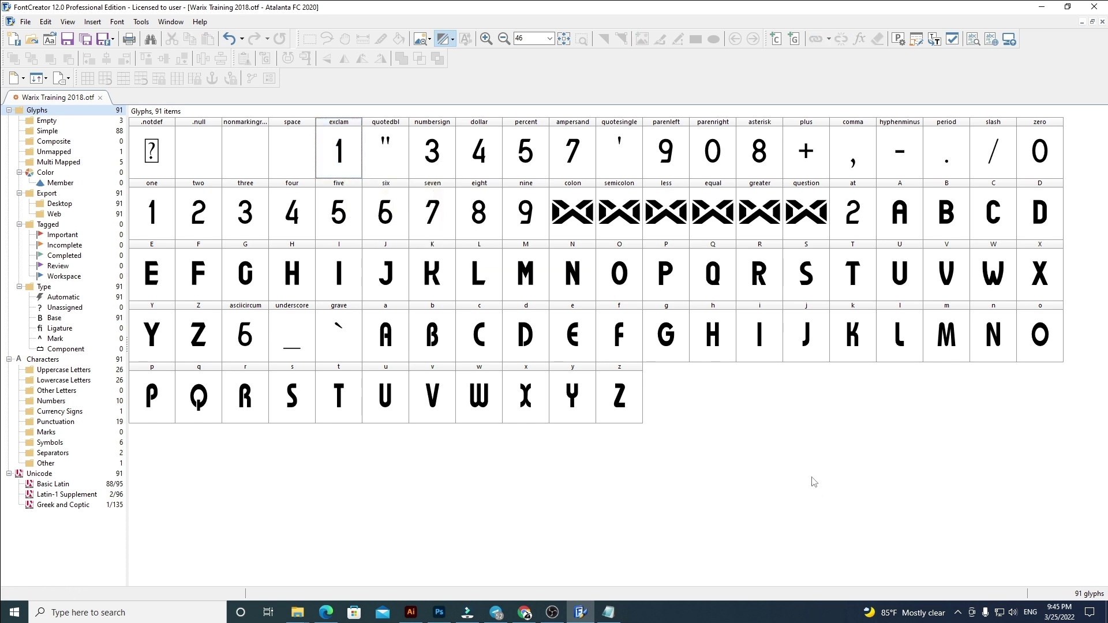
click(917, 214)
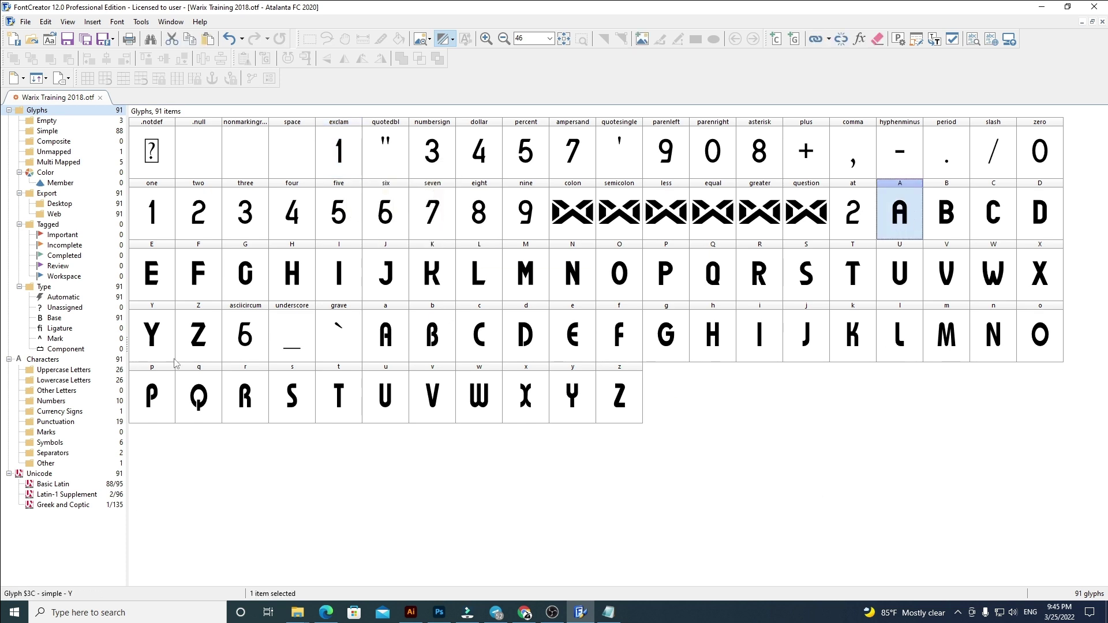
shift+click(215, 346)
click(398, 346)
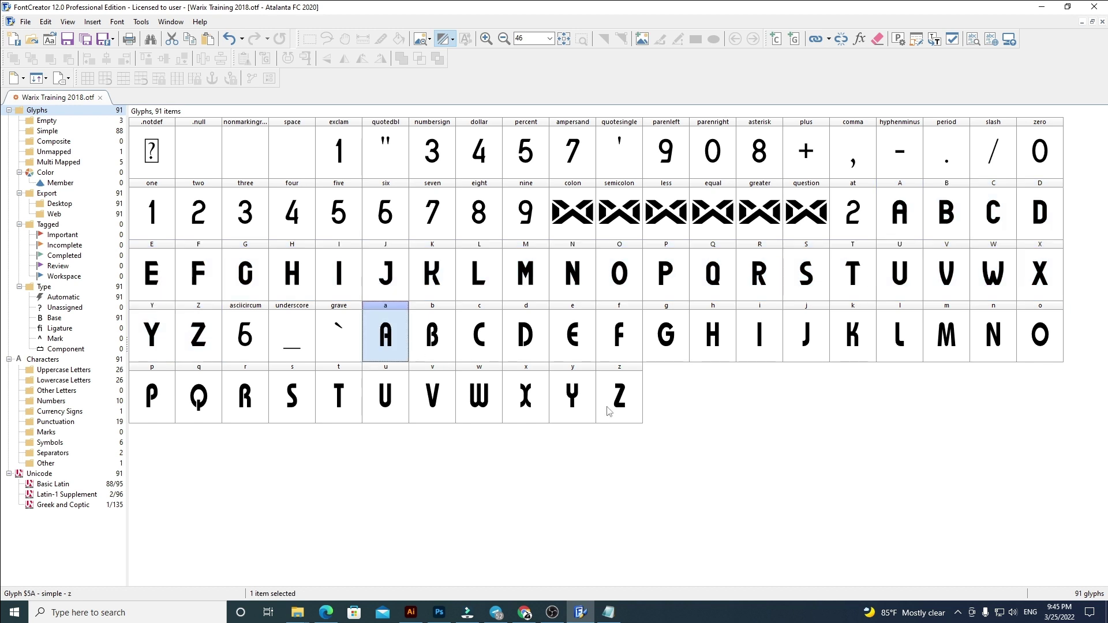
shift+click(619, 404)
key(ctrl+v)
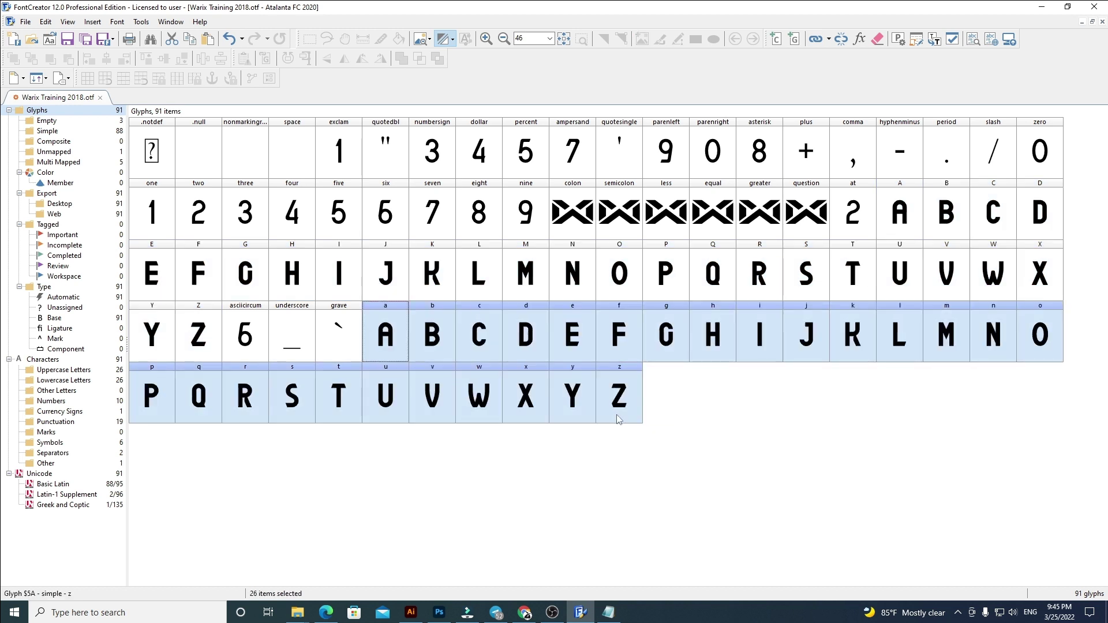
Step: Check the updated x and Q glyphs and open the font properties
click(787, 470)
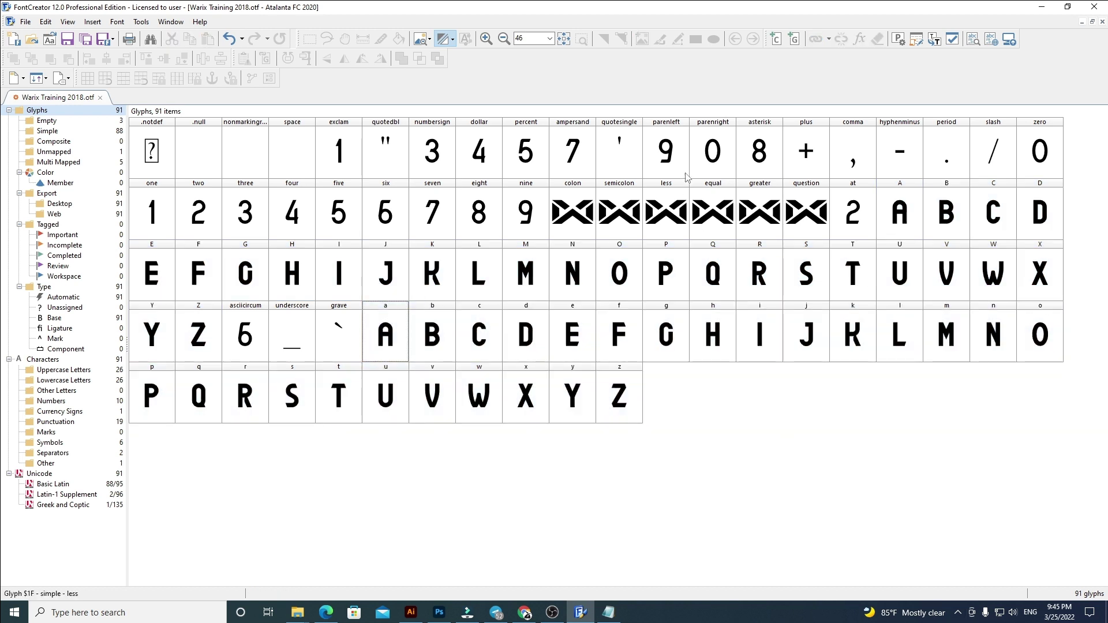
click(523, 407)
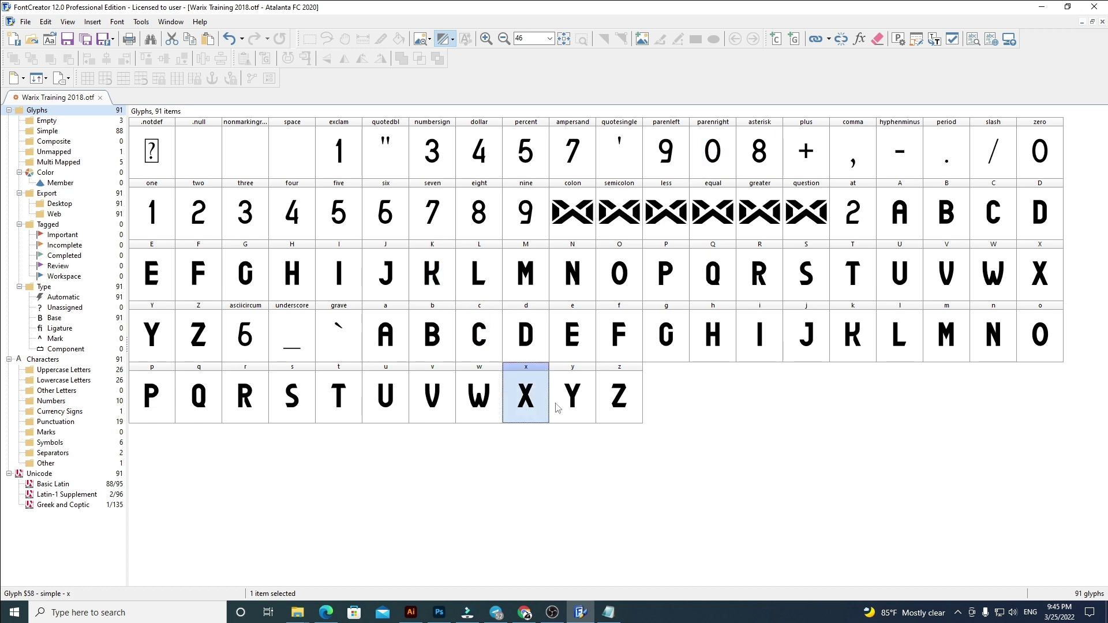
click(731, 288)
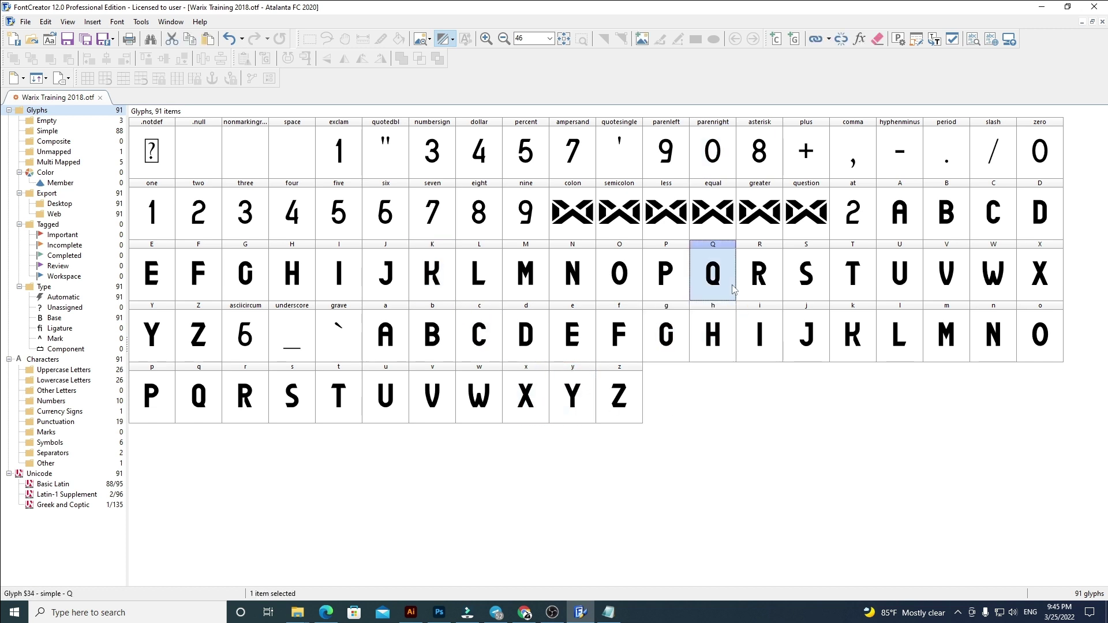
click(92, 21)
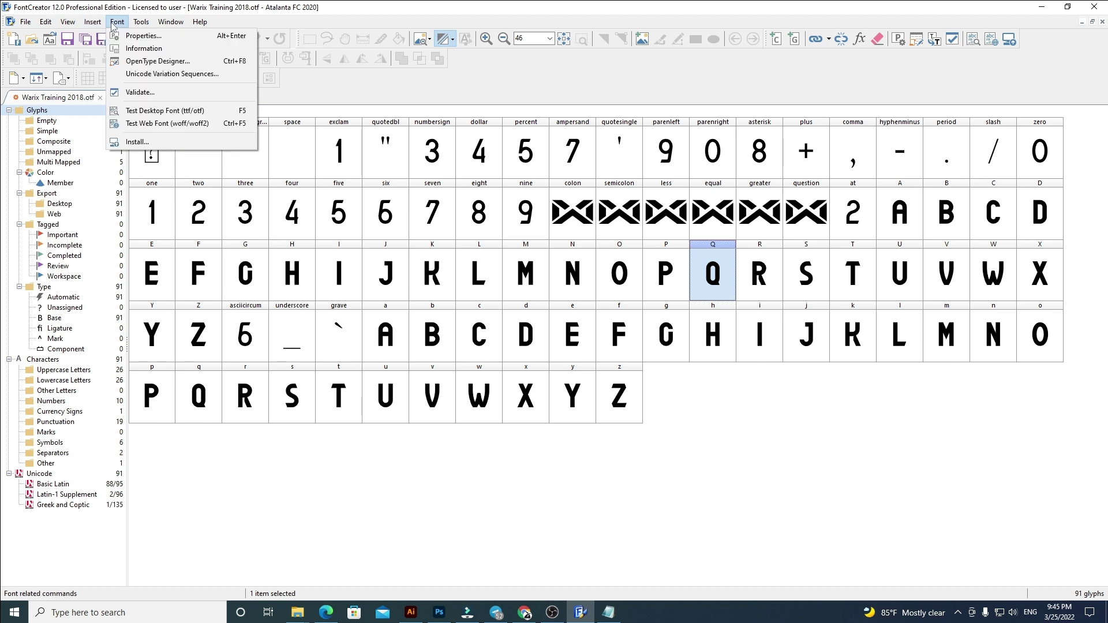
key(Escape)
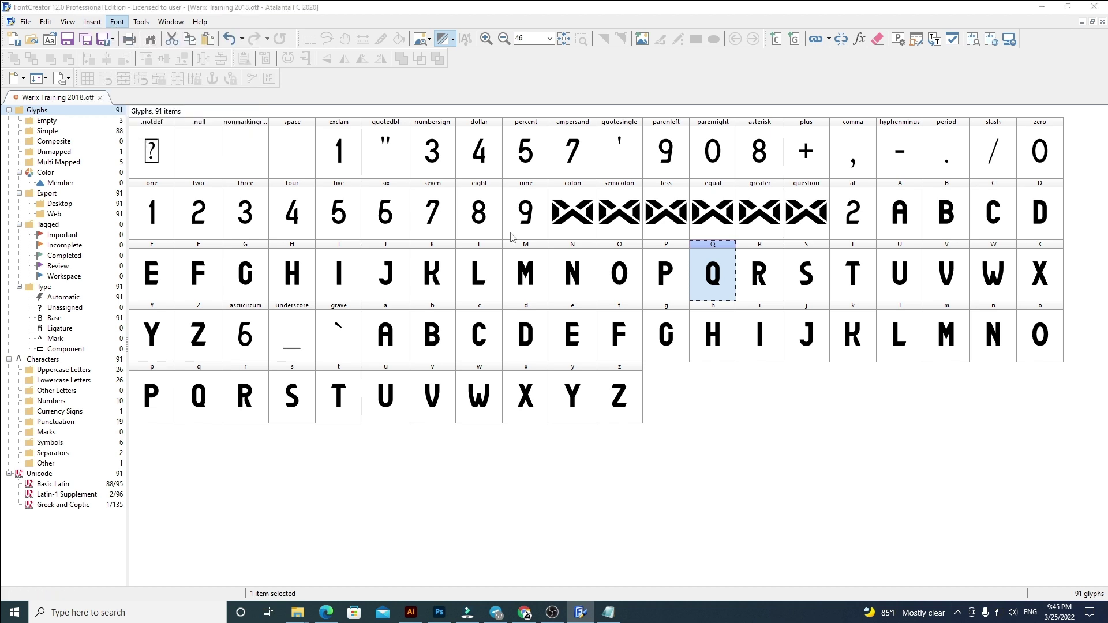
key(Return)
key(Return)
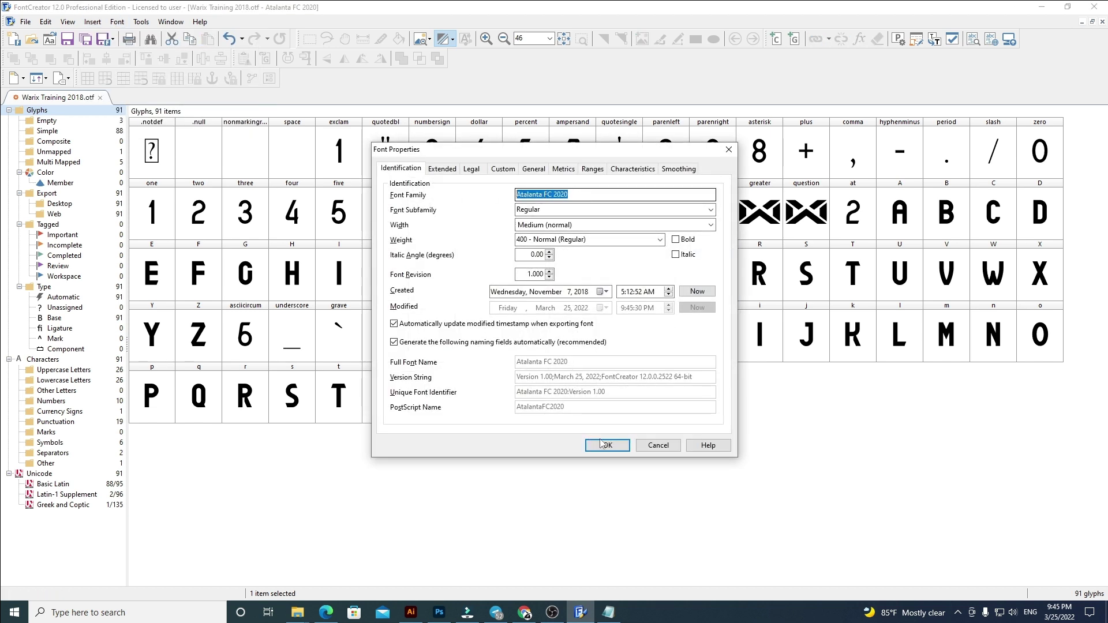
Step: Confirm the font properties and export Atalanta FC 2020 as OTF into a new Atalanta FC 2020 folder
click(603, 444)
click(24, 22)
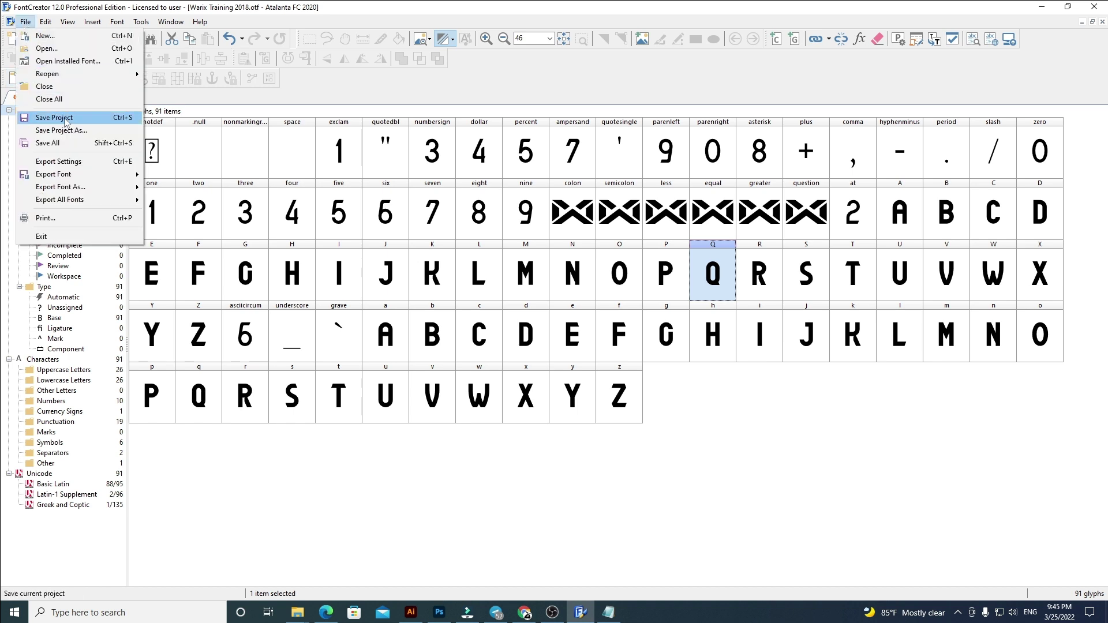
click(206, 189)
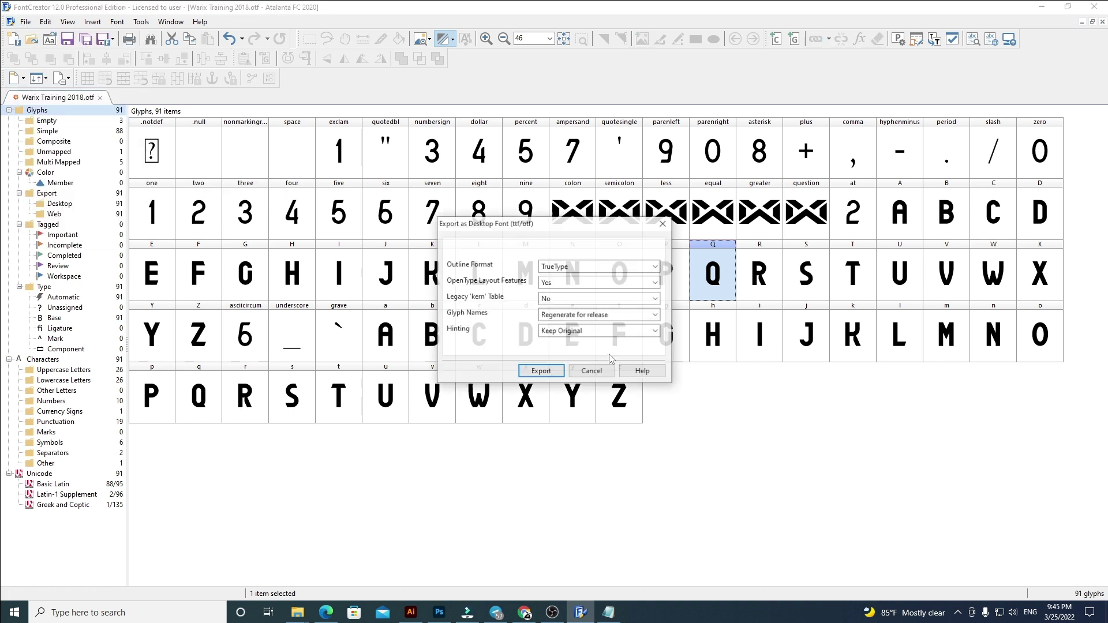
click(541, 373)
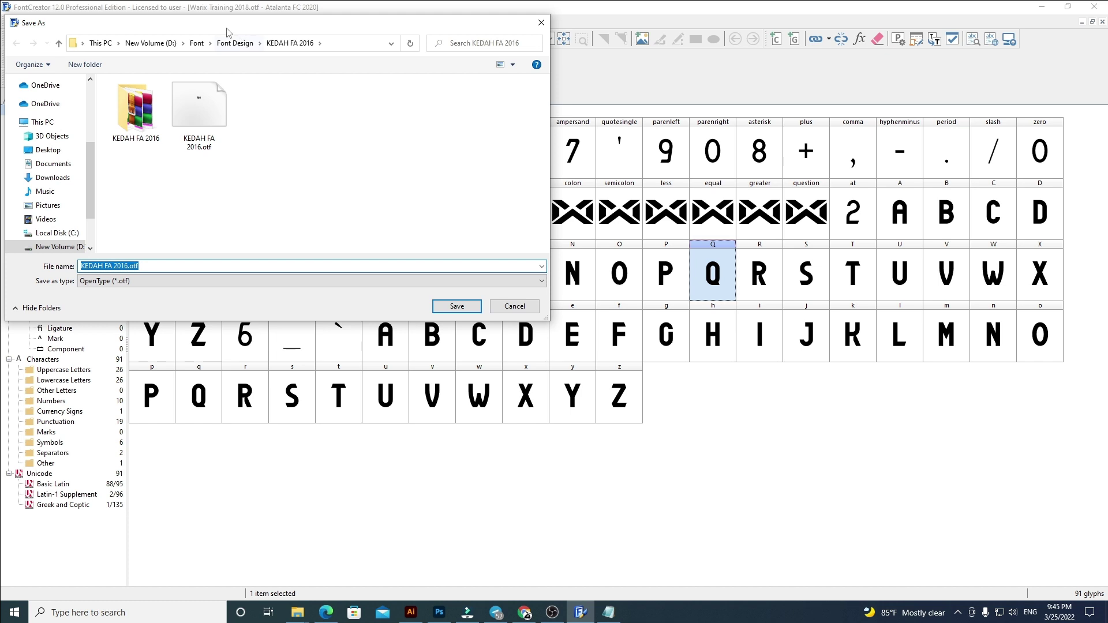
click(234, 43)
click(85, 64)
text(Atalanta FC 2020)
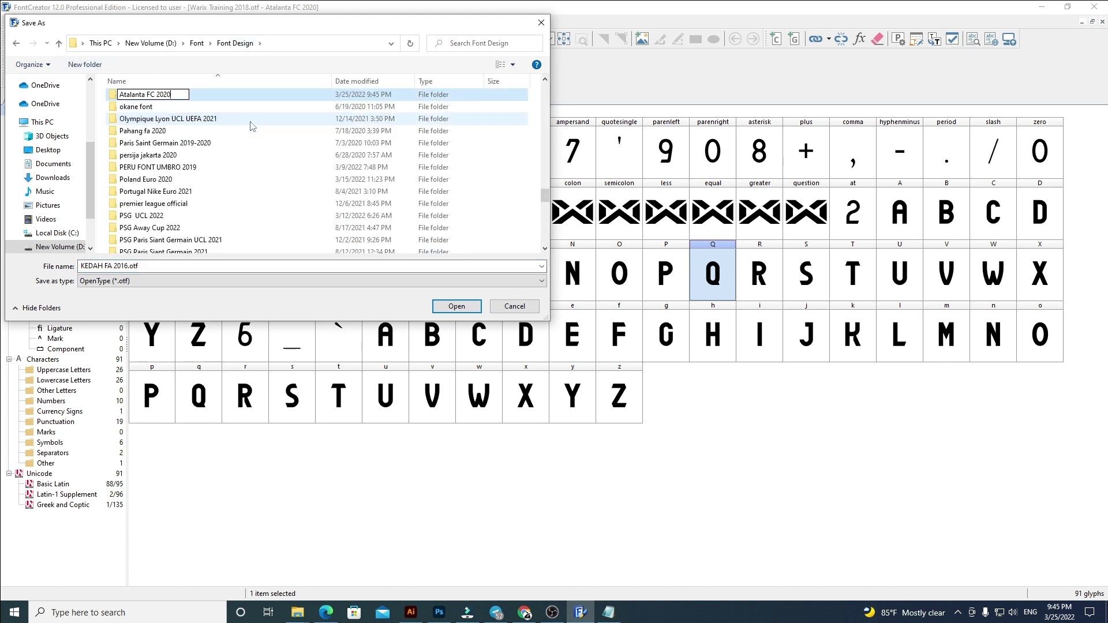
double_click(214, 96)
click(146, 266)
text(Atalanta FC 2020)
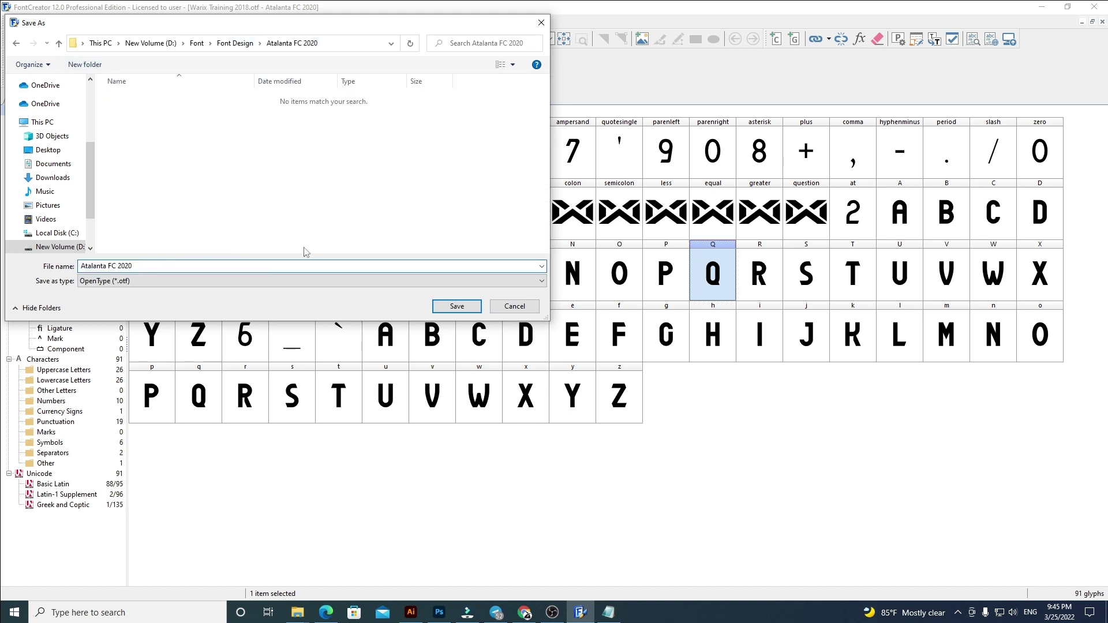
click(456, 306)
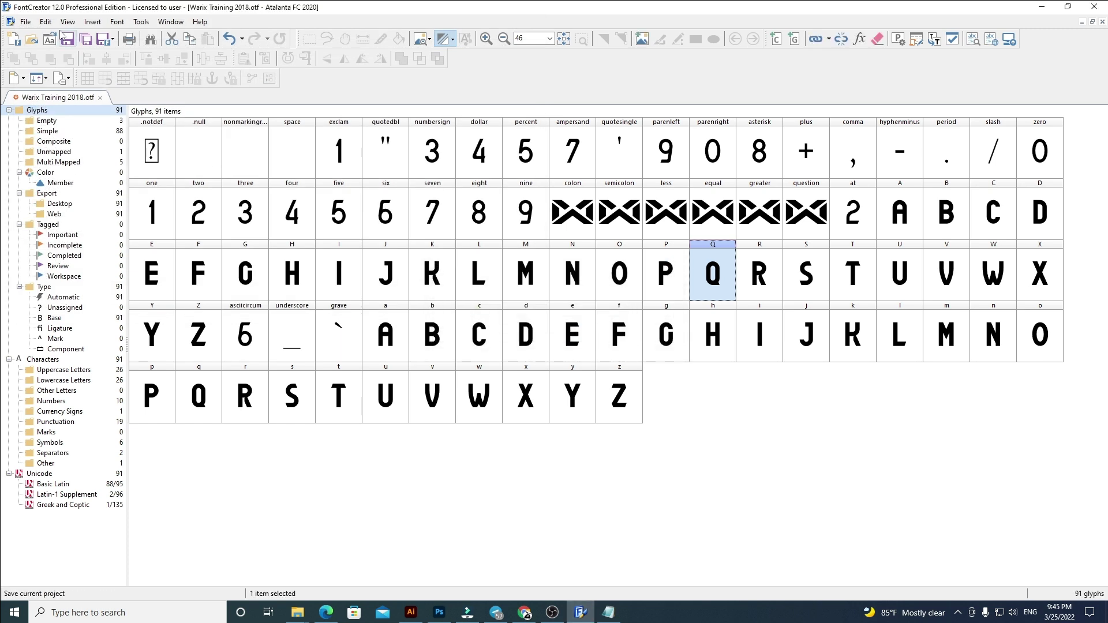
Step: Export the font again as TrueType Atalanta FC 2020.ttf in the same folder
click(25, 24)
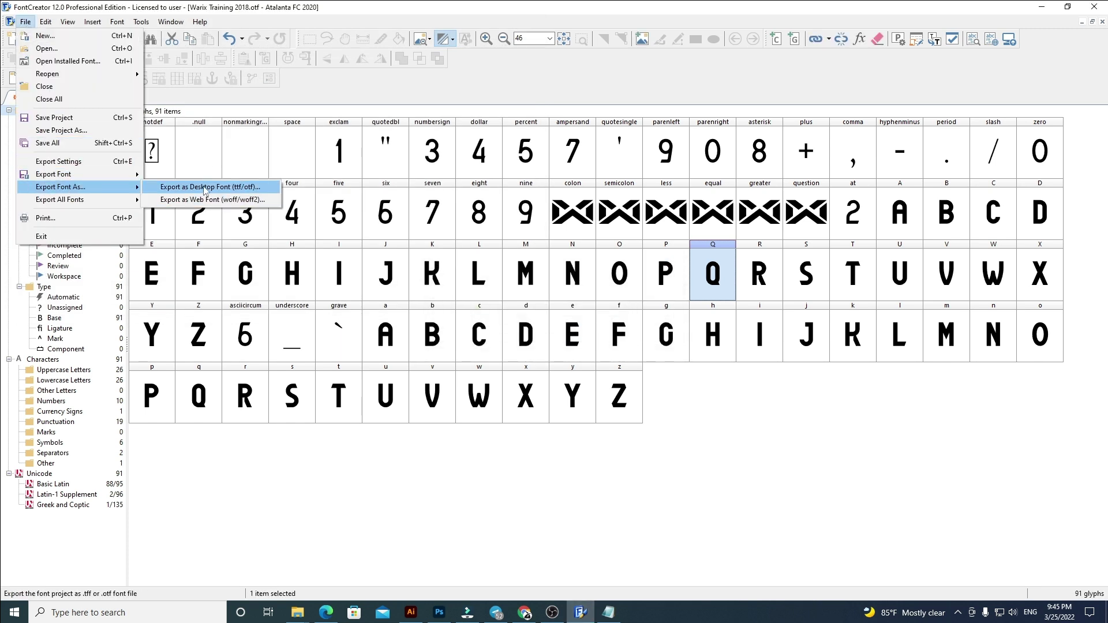
click(205, 189)
click(540, 373)
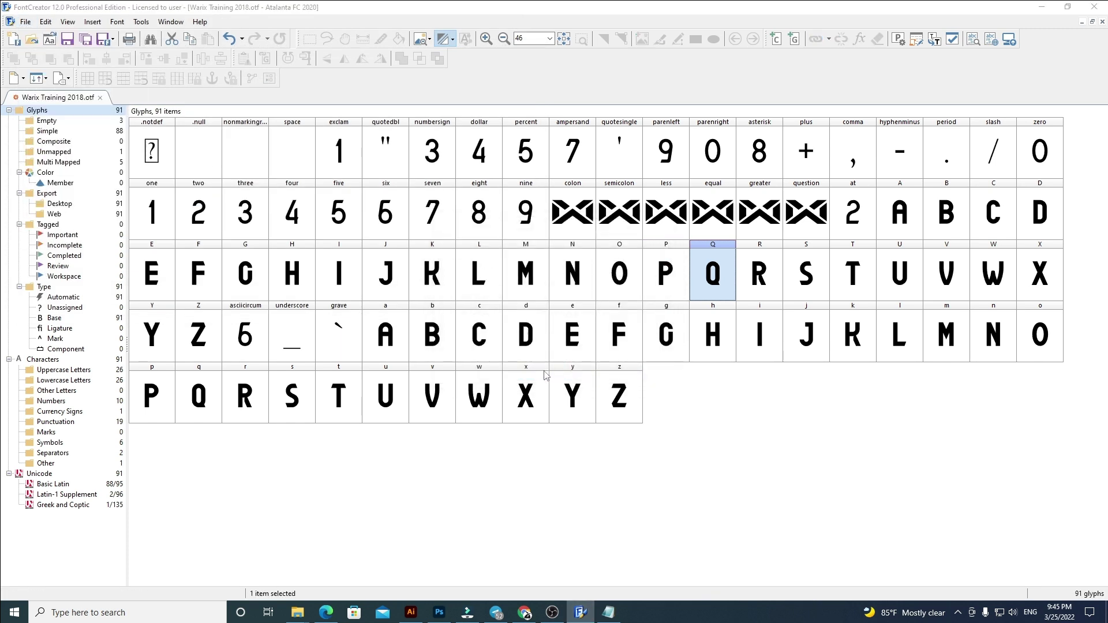
click(234, 279)
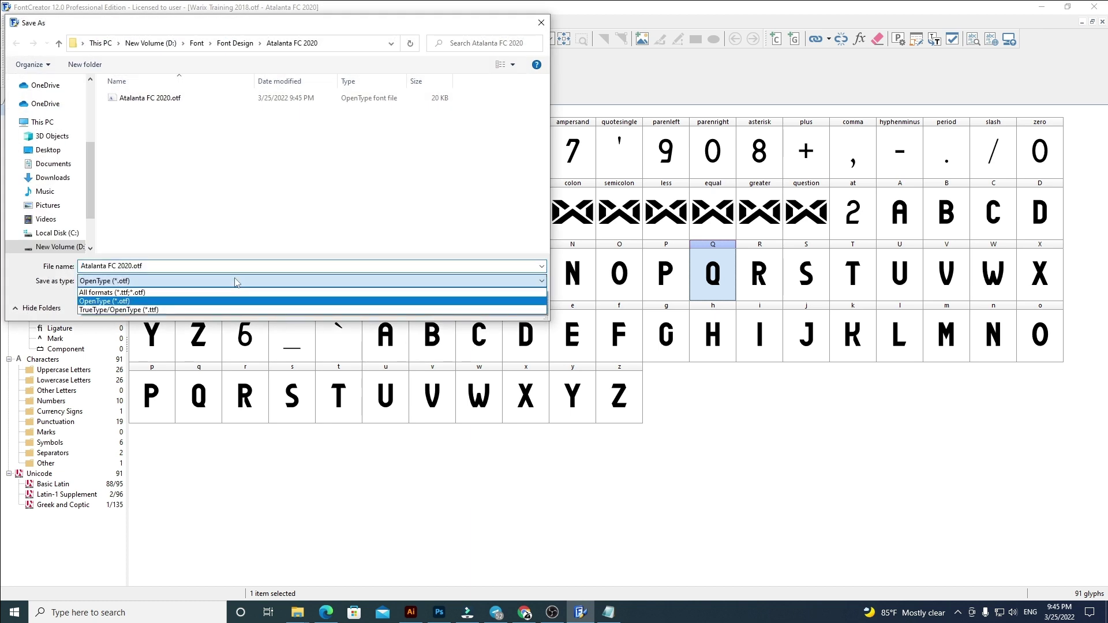
click(159, 310)
click(456, 306)
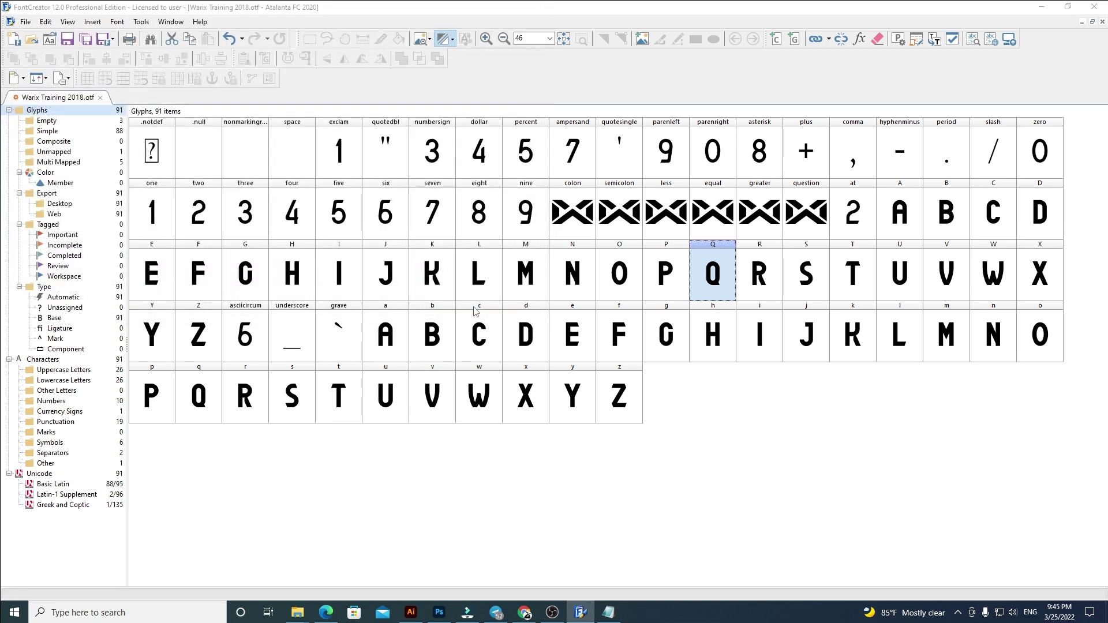
Step: Install Atalanta FC 2020.ttf from Font Design\Atalanta FC 2020 and switch back to Illustrator
mouse_move(297, 612)
click(274, 589)
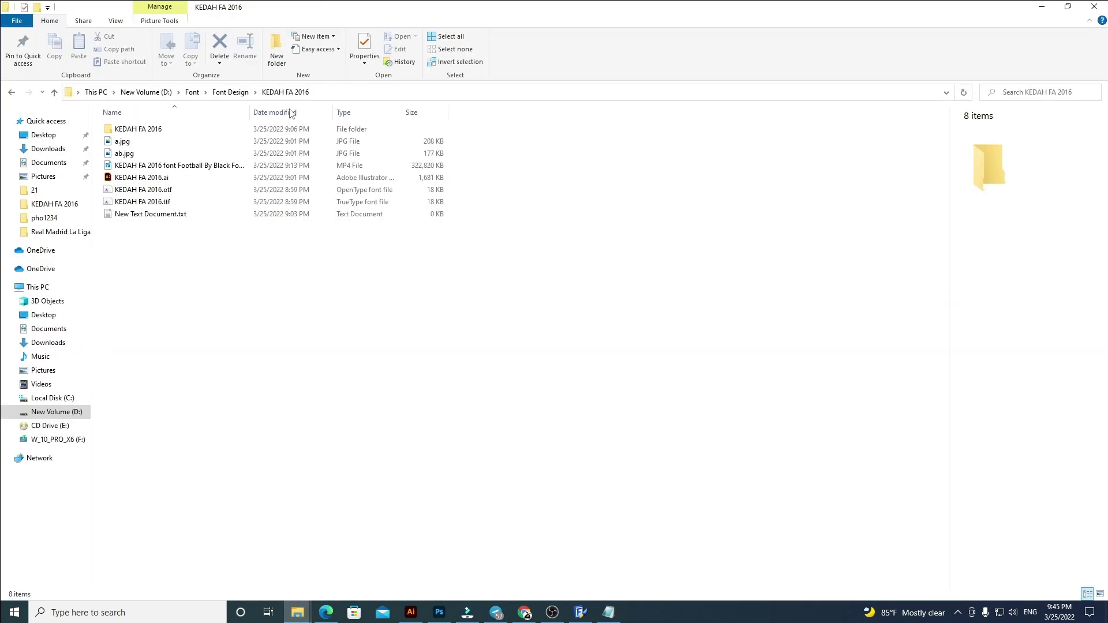
click(231, 93)
click(222, 255)
key(a)
key(a)
key(a)
key(a)
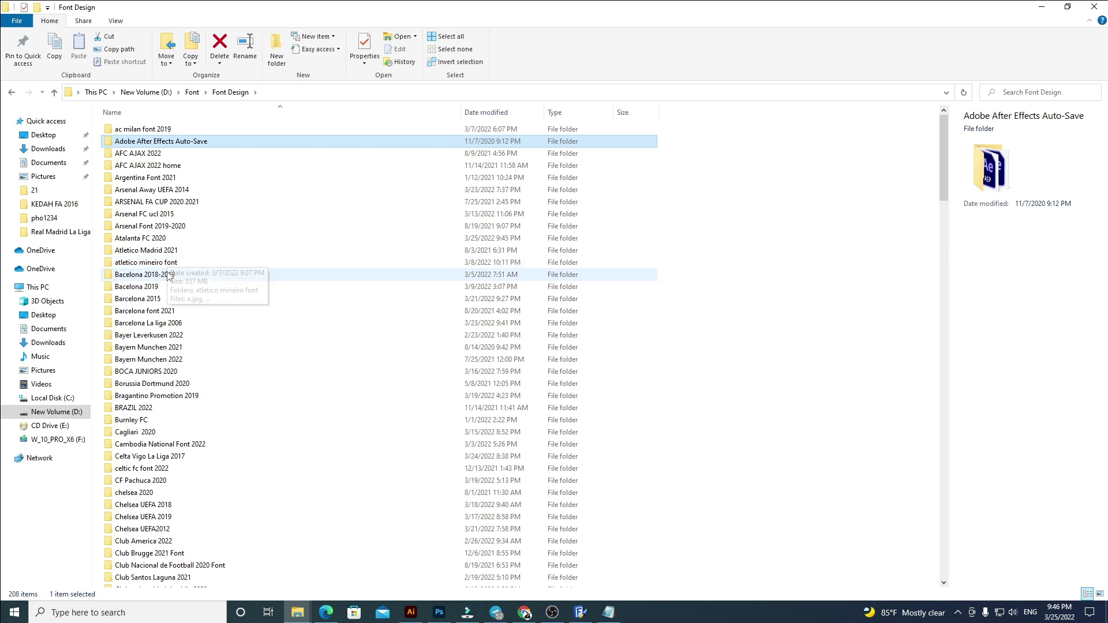
double_click(151, 238)
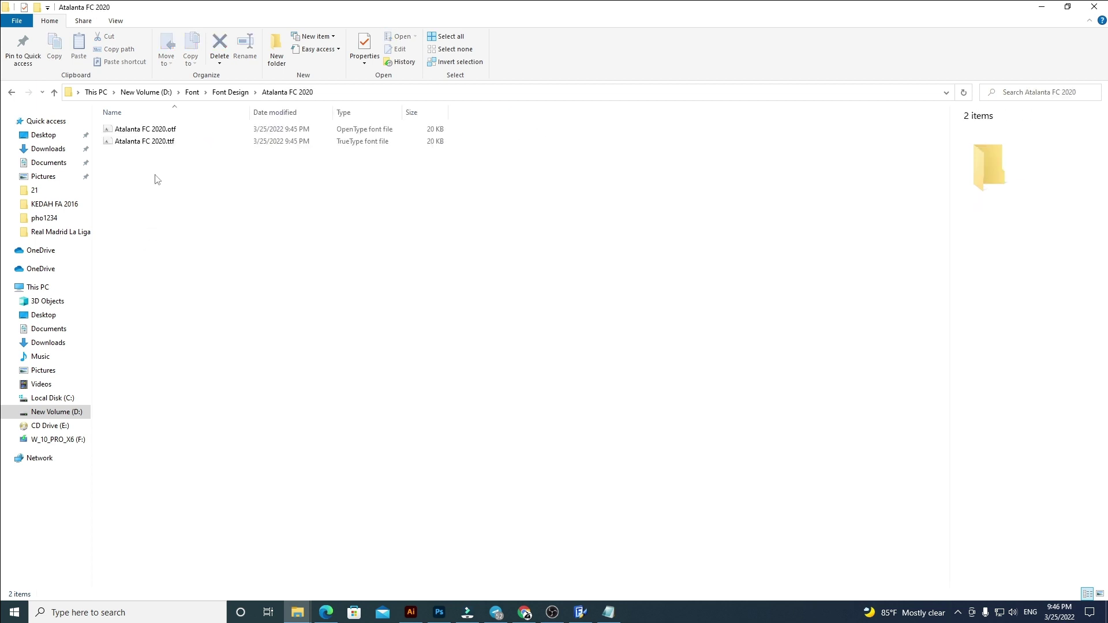
double_click(149, 141)
click(65, 46)
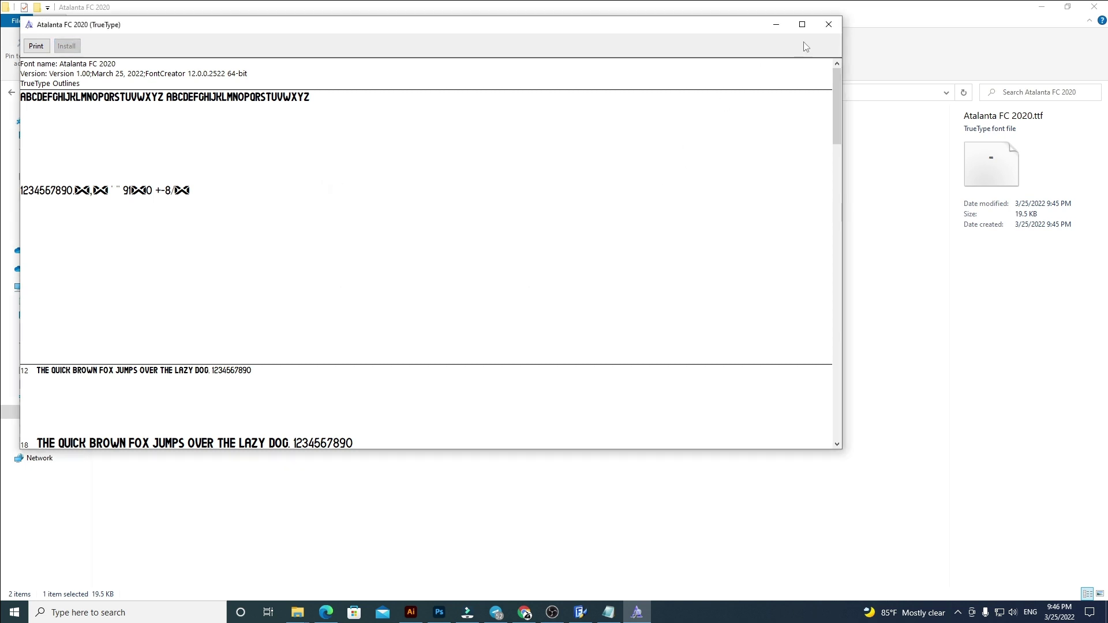
click(828, 24)
click(411, 612)
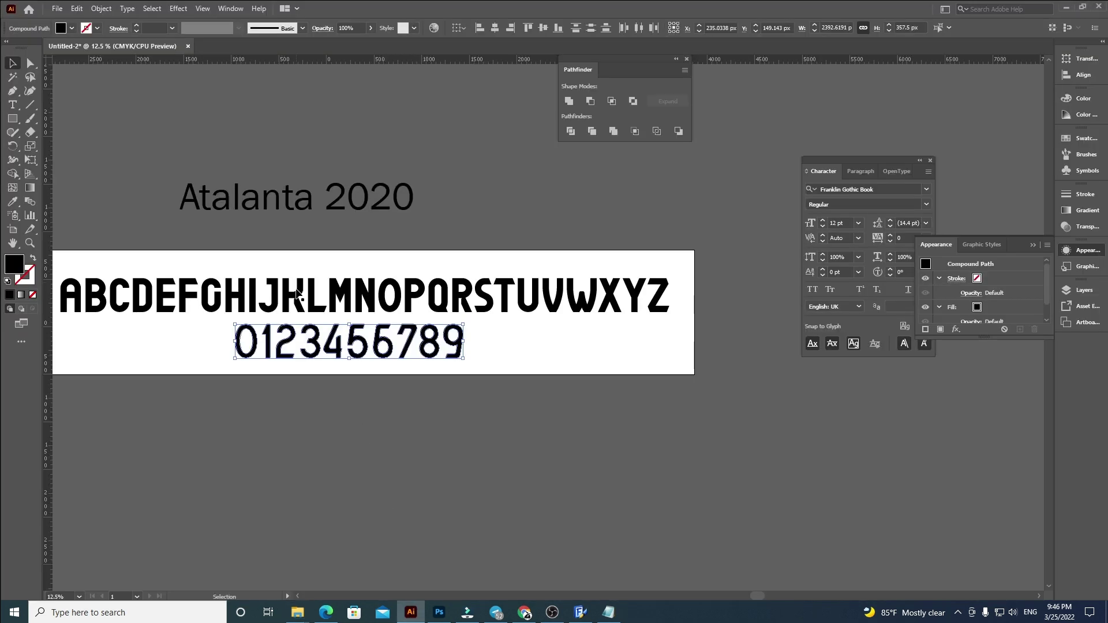
Step: Set the Atalanta 2020 heading in the Atalanta FC 2020 font
click(264, 219)
click(433, 28)
text(a)
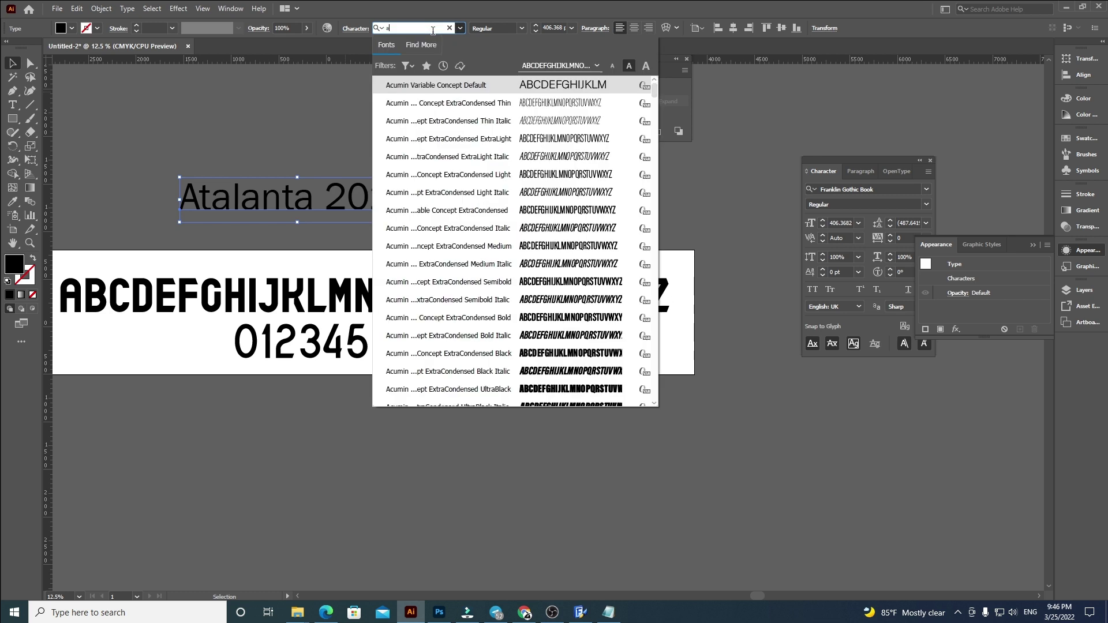
text(nt)
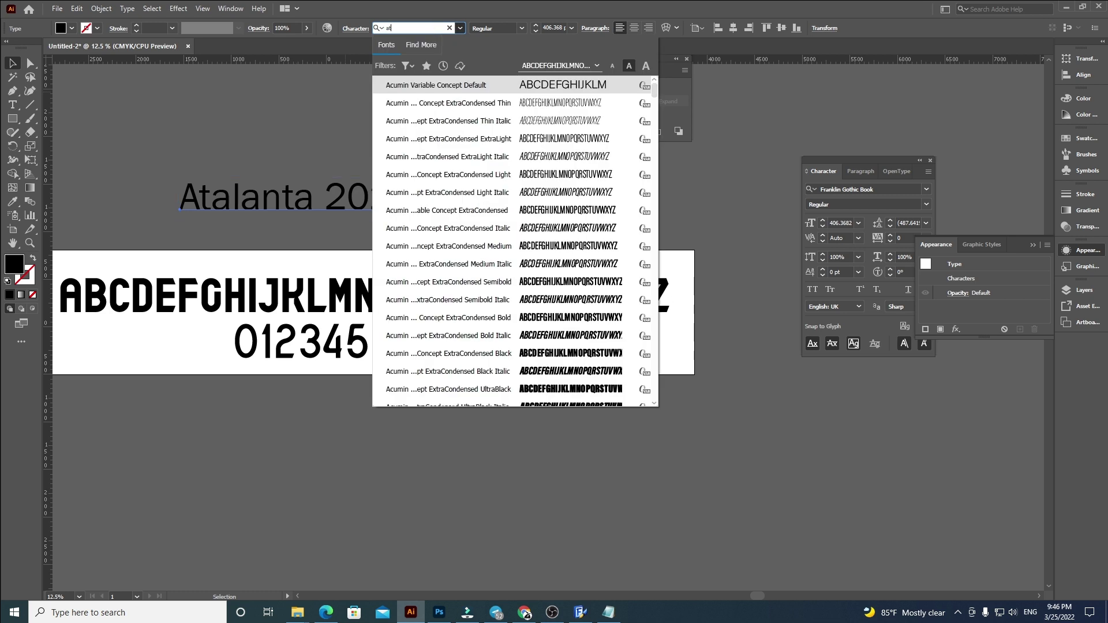
text(a)
click(442, 86)
Step: Enlarge the heading and centre it above the letter and digit artwork
scroll(294, 195, up, 1)
scroll(292, 195, up, 1)
drag(291, 195, 302, 241)
drag(452, 216, 746, 165)
scroll(393, 231, down, 1)
drag(435, 222, 403, 229)
scroll(668, 201, down, 1)
drag(688, 201, 595, 216)
drag(544, 235, 586, 235)
click(685, 407)
drag(670, 402, 488, 386)
scroll(270, 292, up, 1)
drag(372, 372, 418, 425)
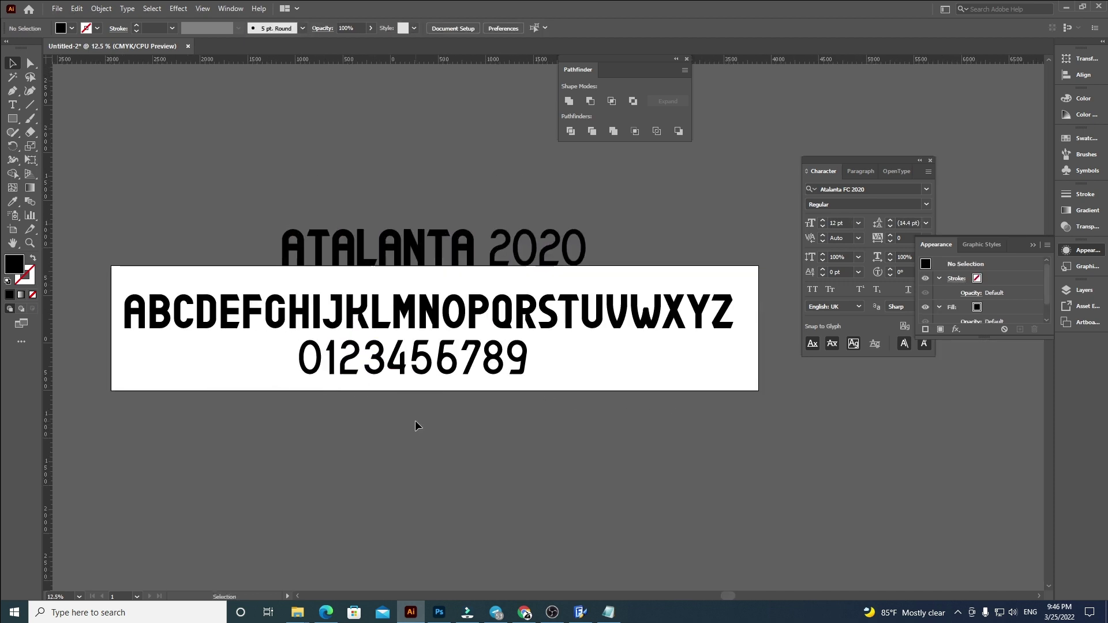
Step: Check the ATALANTA 2020 heading text, then deselect everything
key(t)
triple_click(387, 237)
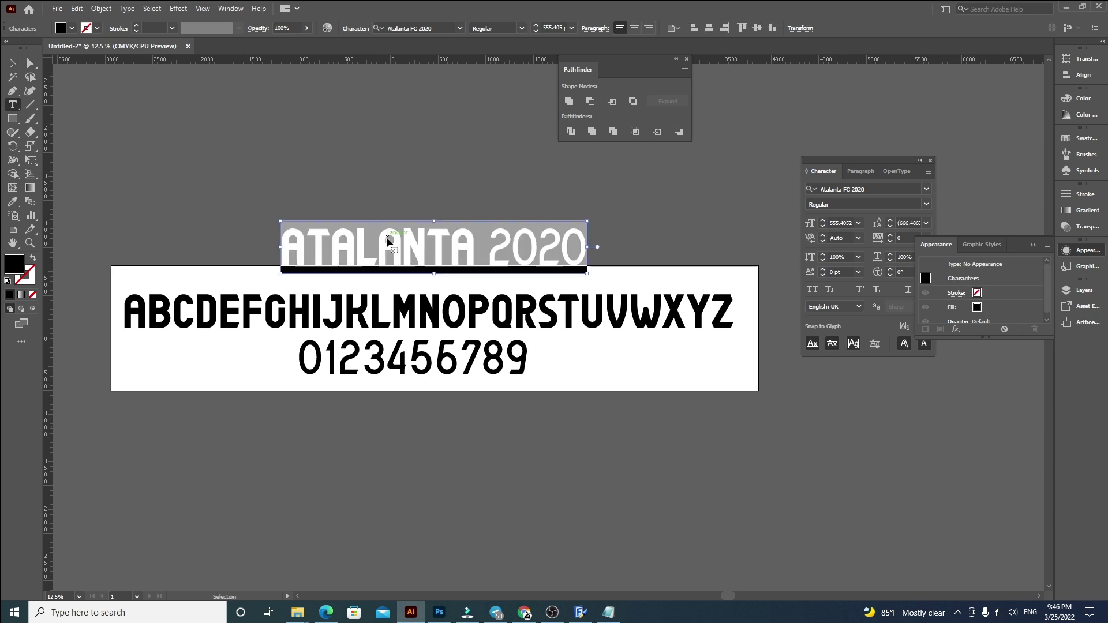
key(Escape)
click(260, 168)
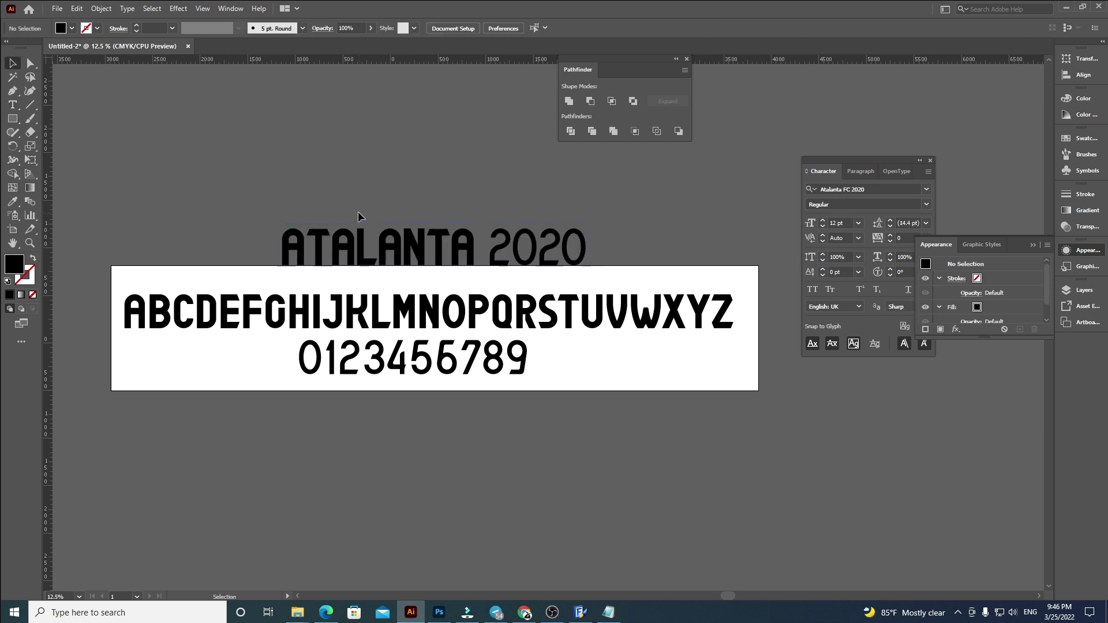
Step: Save the artwork as Atalanta 2020.ai in the Atalanta FC 2020 folder, in Illustrator CS2 format
click(57, 8)
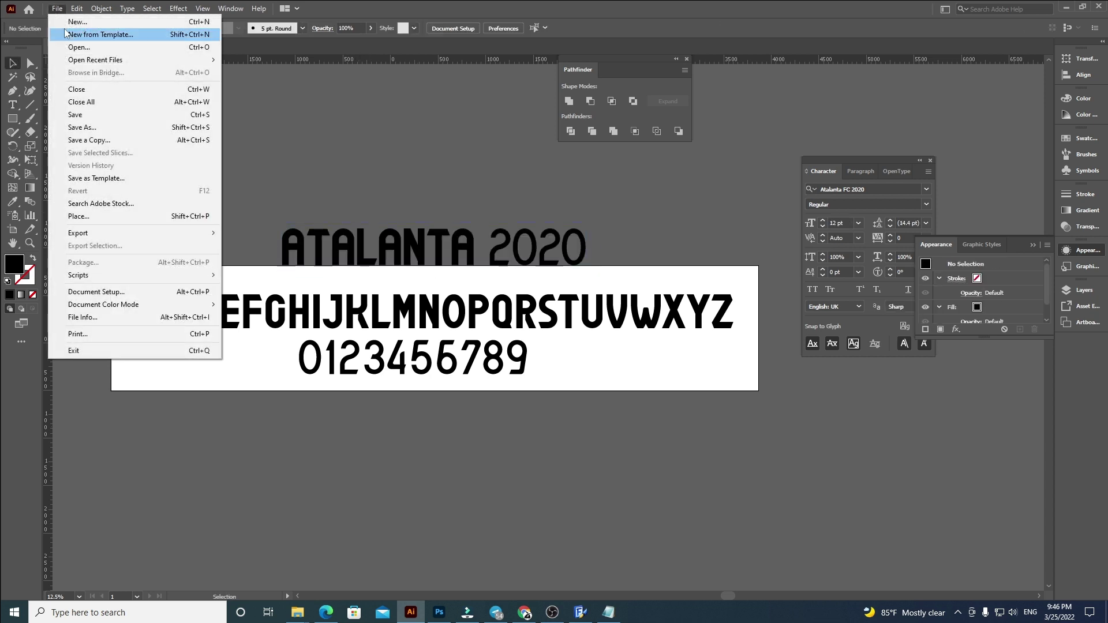
click(86, 127)
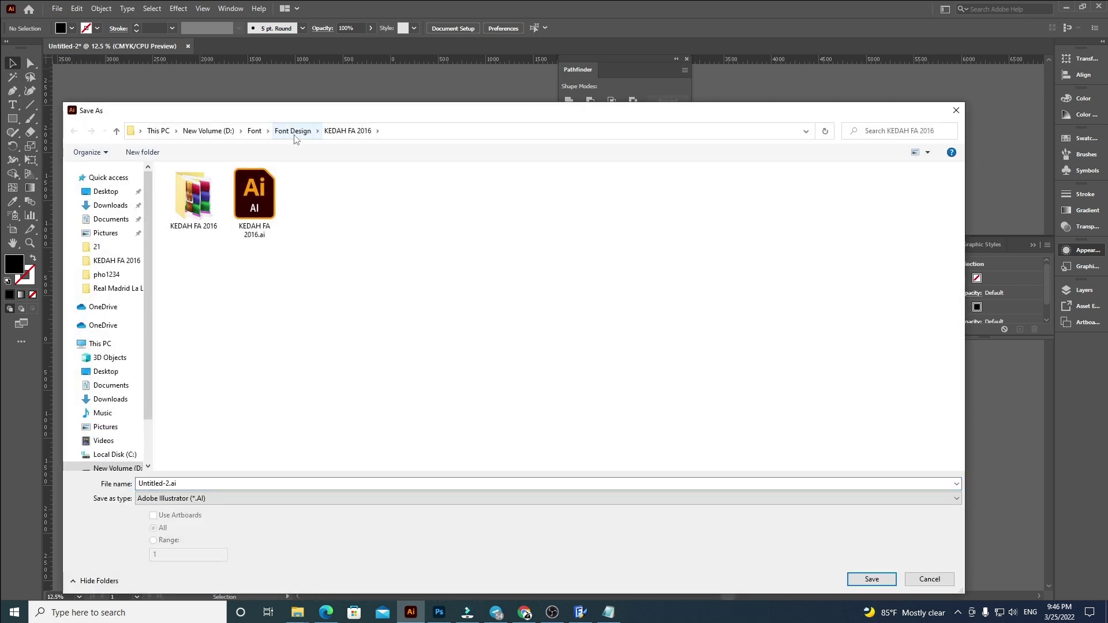
click(292, 130)
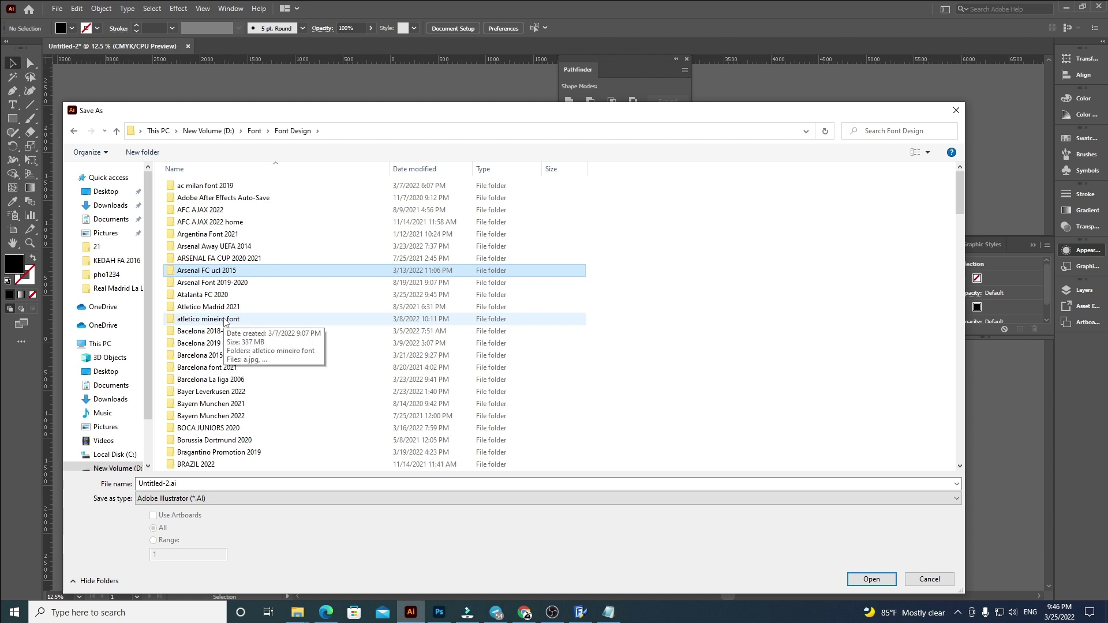
double_click(203, 294)
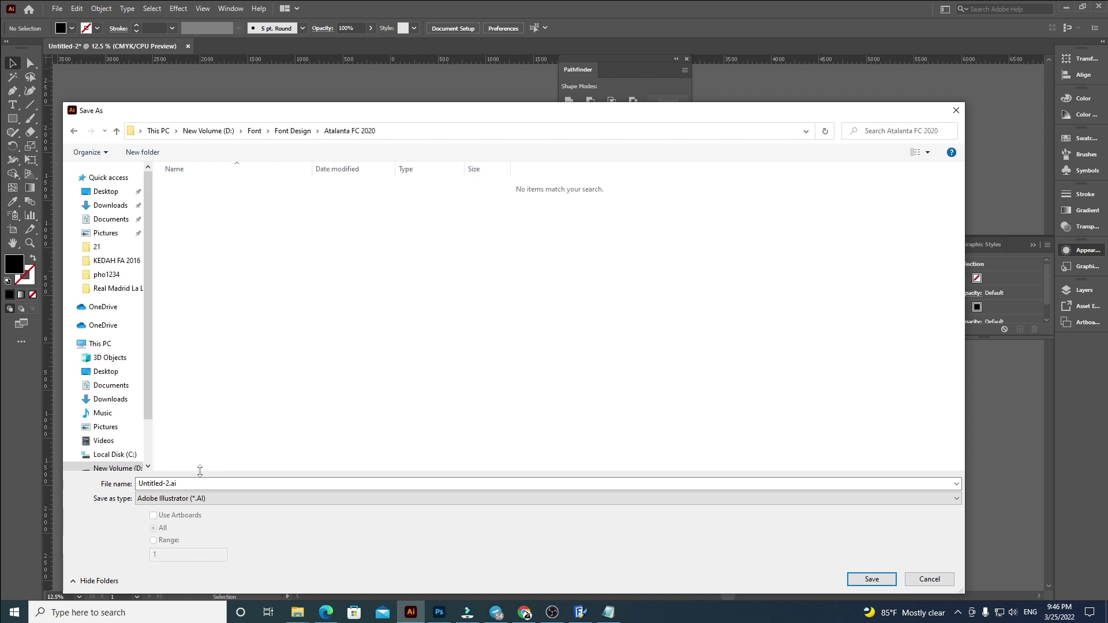
text(Atalanta 2020)
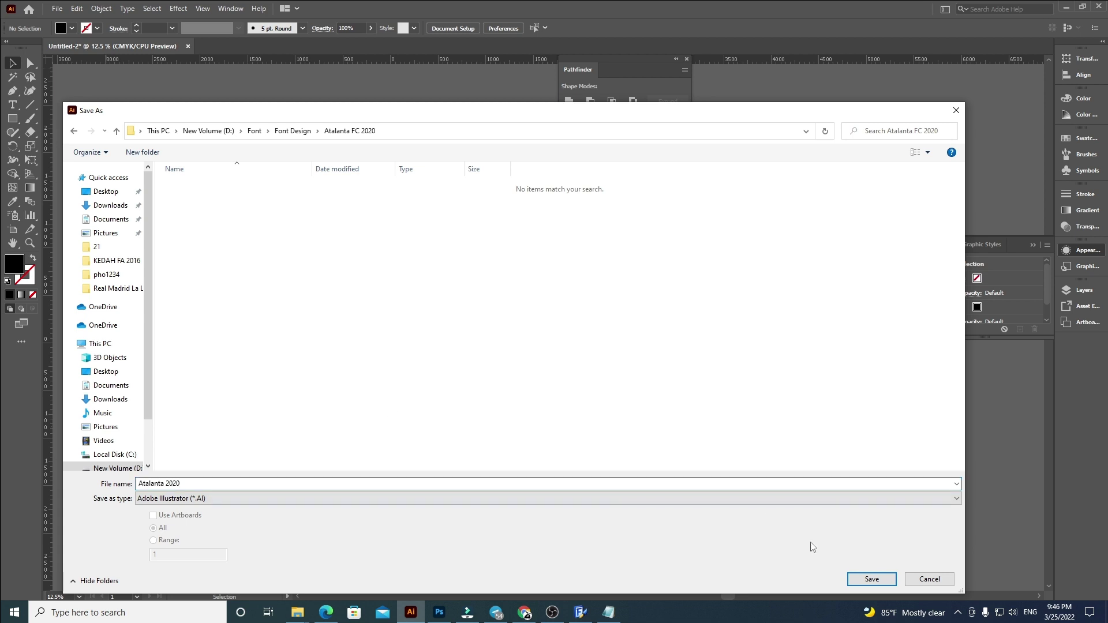
click(883, 579)
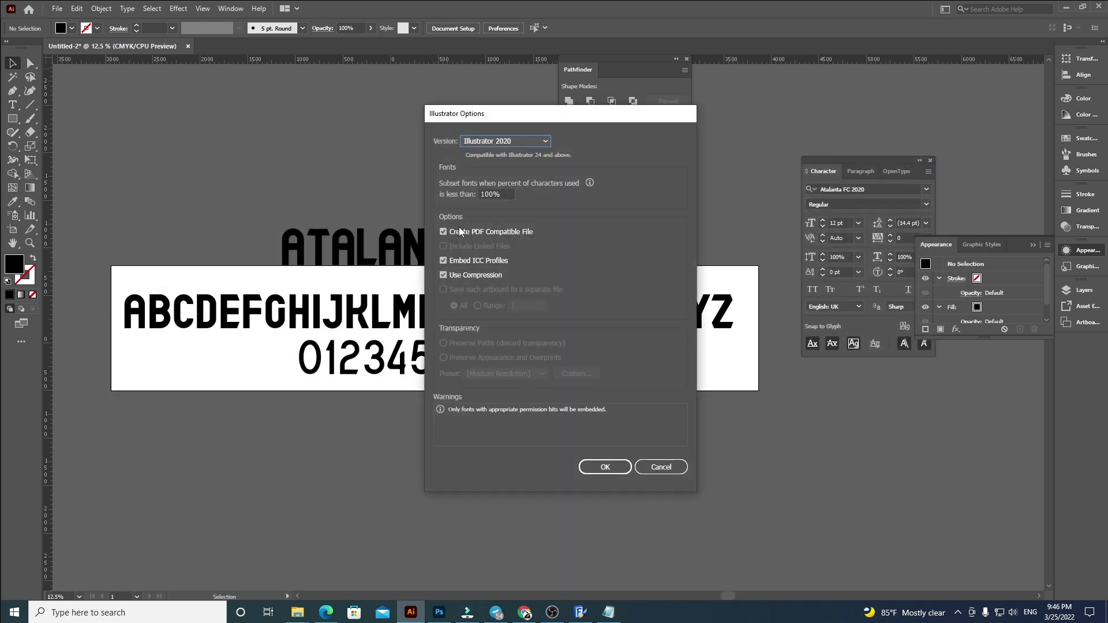
click(514, 141)
click(520, 253)
click(590, 452)
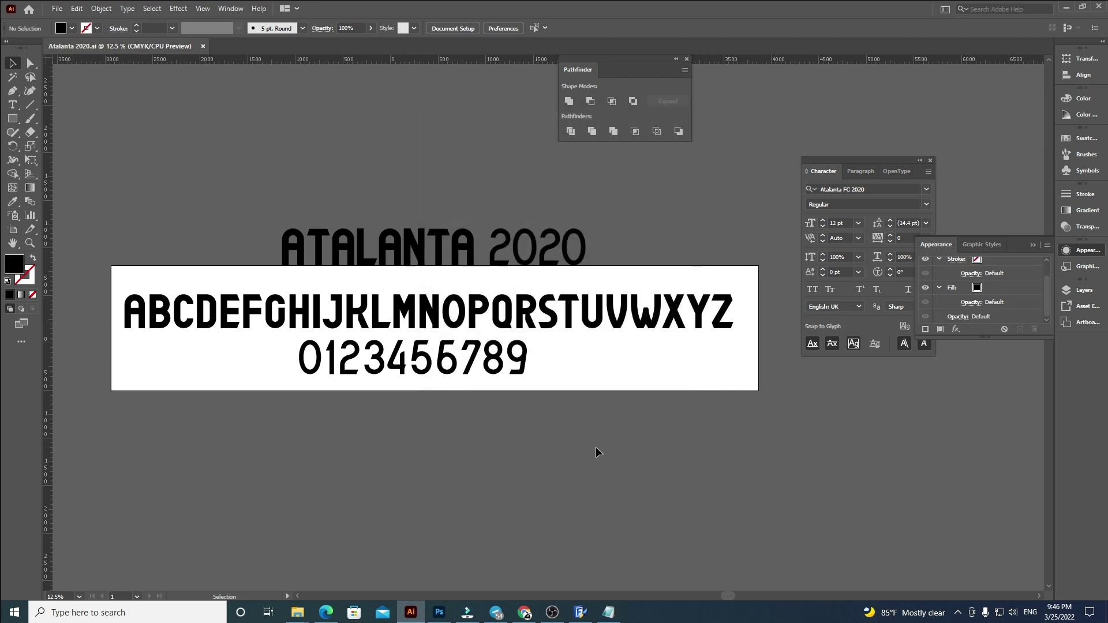
drag(593, 451, 320, 361)
click(253, 363)
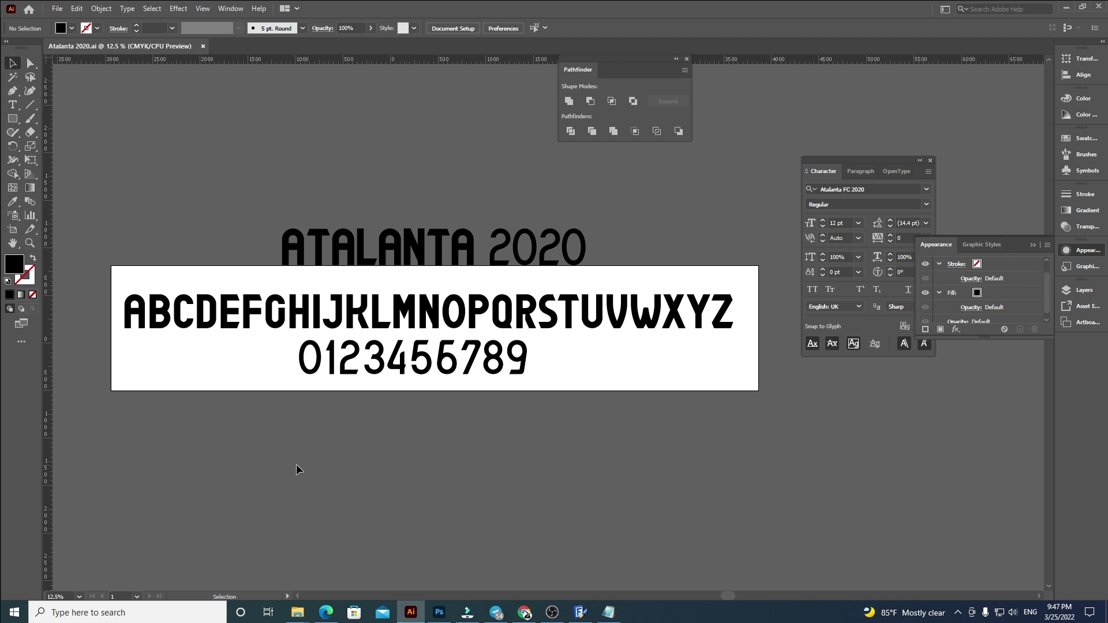
drag(307, 465, 319, 481)
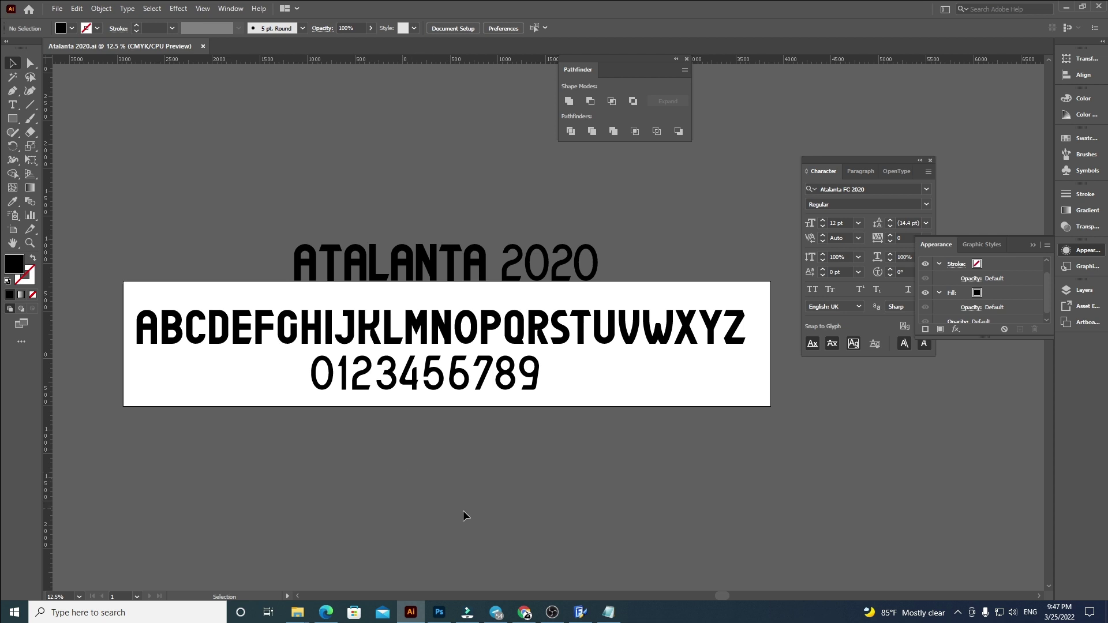
click(590, 615)
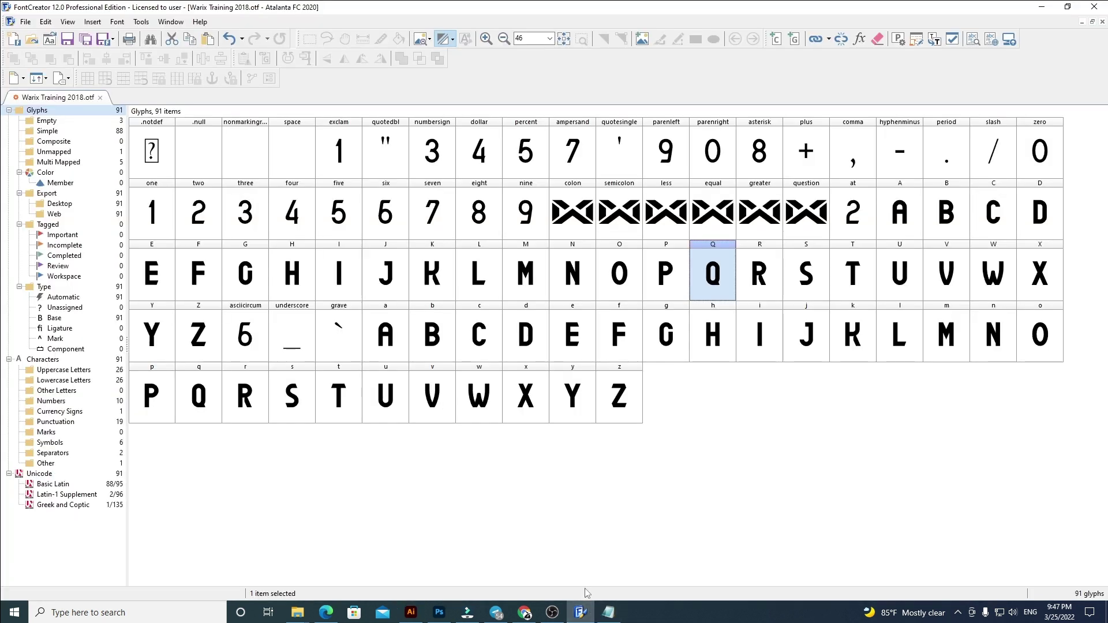
click(580, 612)
click(552, 612)
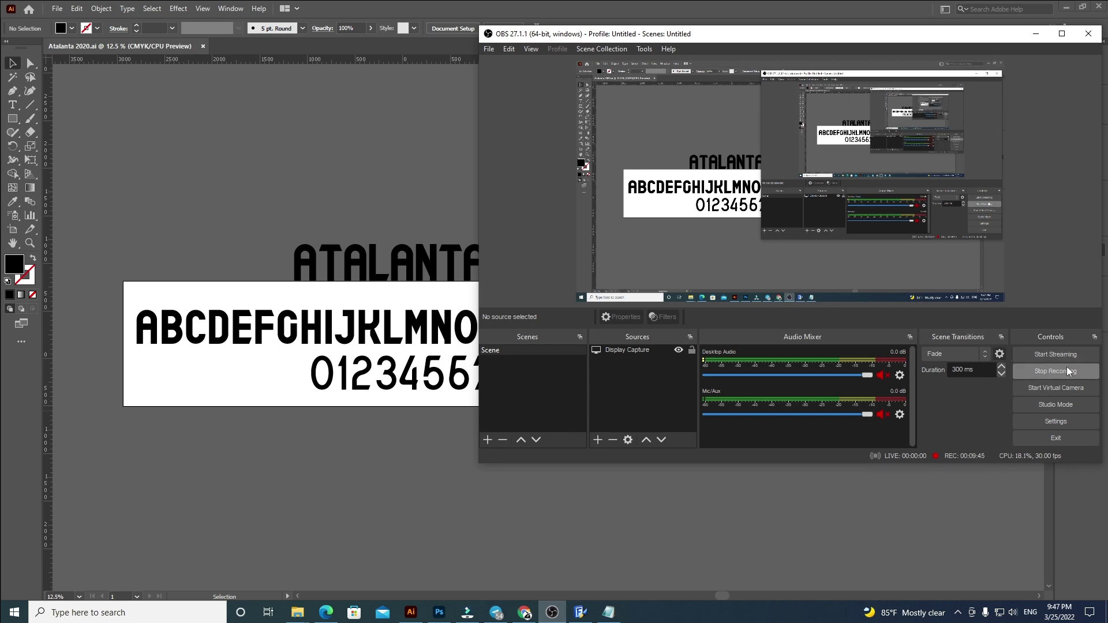